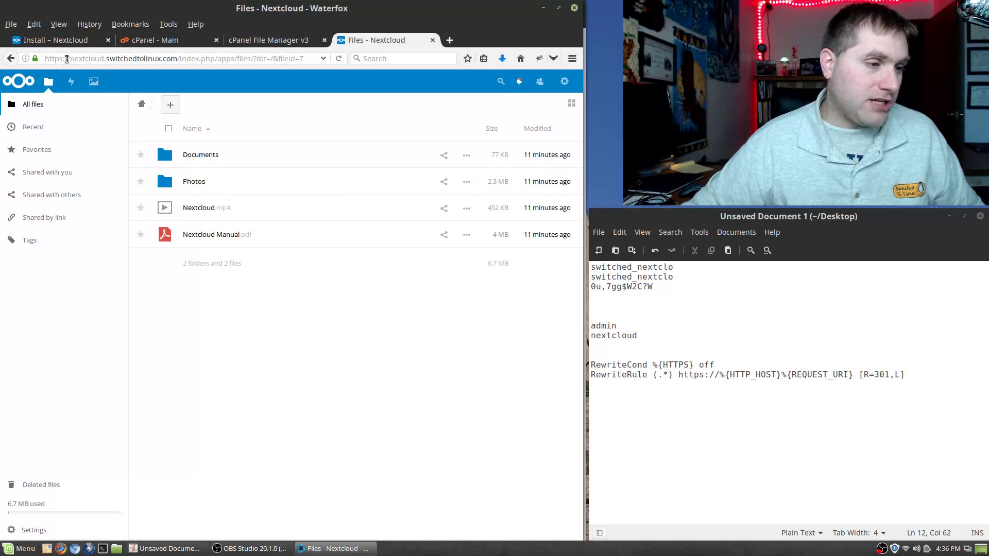
{"action": "left_click_drag", "start_coordinate": [71, 59], "coordinate": [19, 62]}
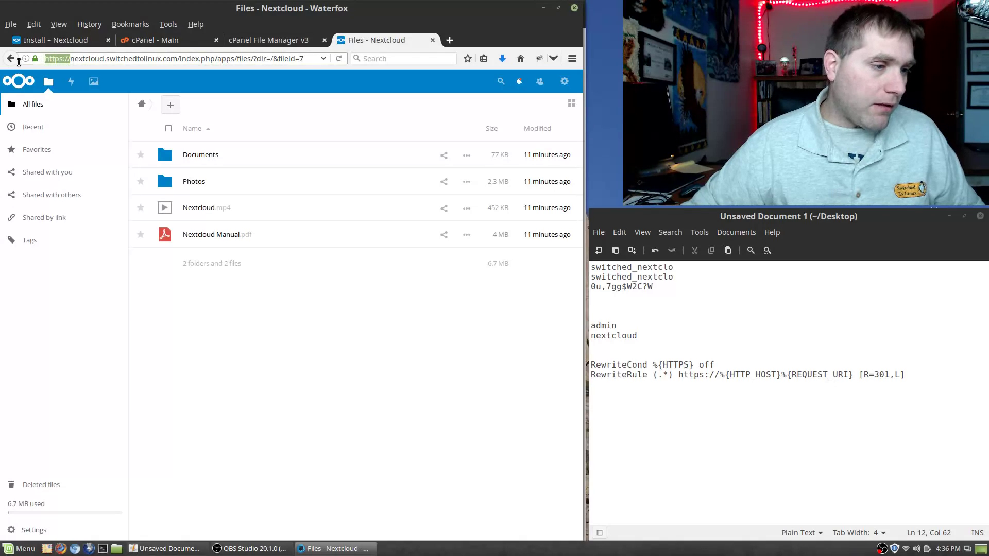
{"action": "key", "text": "BackSpace"}
{"action": "key", "text": "Return"}
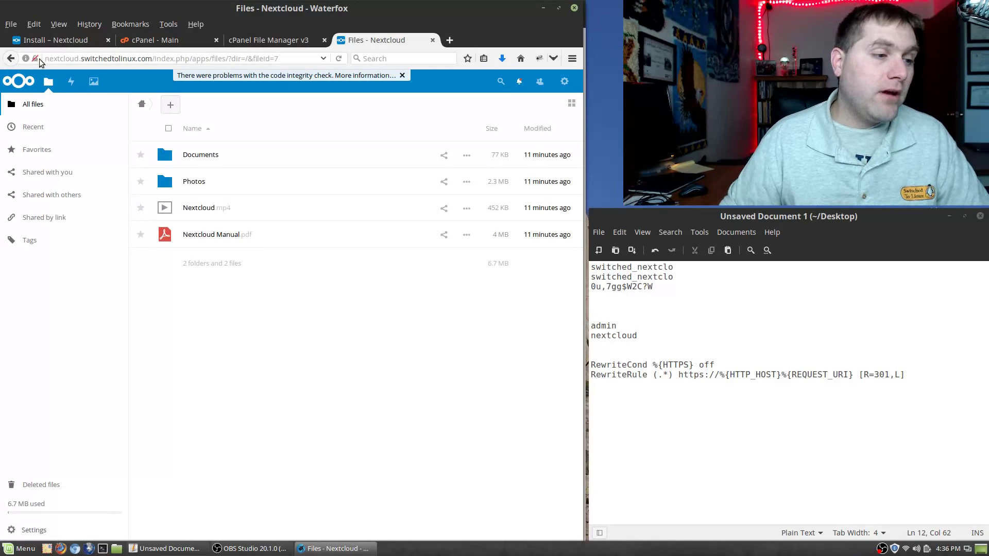
In cPanel File Manager, open the nextcloud folder and select its .htaccess file
{"action": "left_click", "coordinate": [267, 39]}
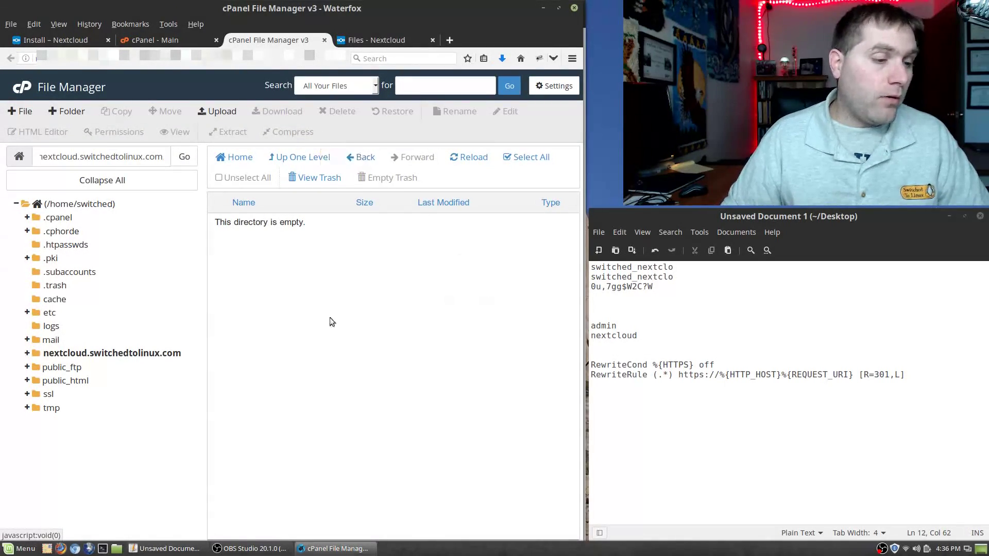
{"action": "left_click", "coordinate": [110, 356]}
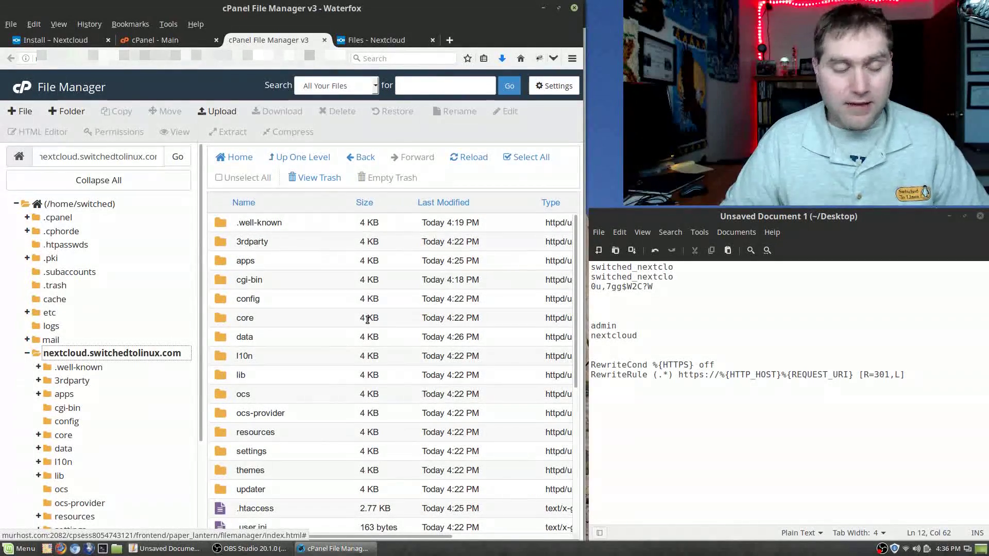
{"action": "left_click", "coordinate": [375, 356]}
{"action": "scroll", "coordinate": [375, 356], "scroll_direction": "down", "scroll_amount": 5}
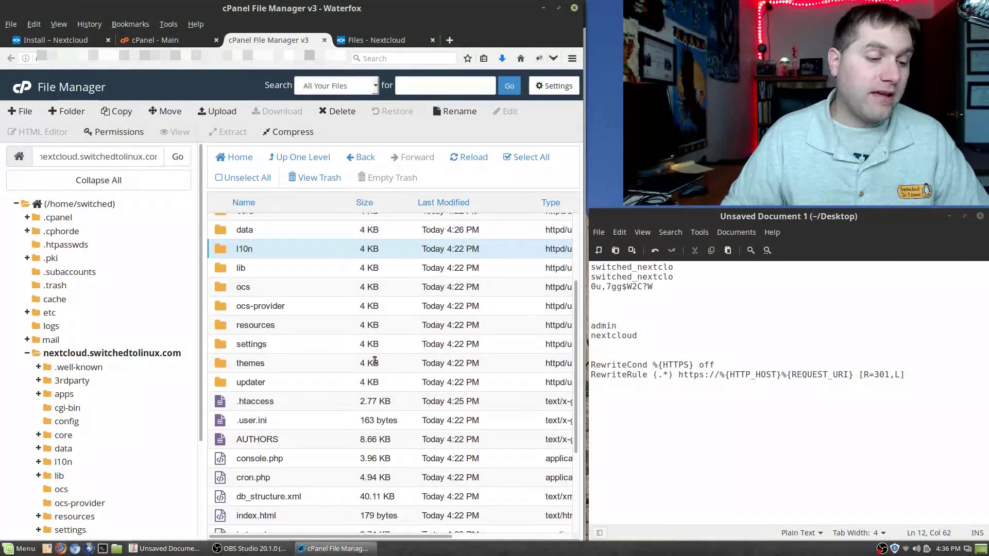
{"action": "left_click", "coordinate": [259, 332]}
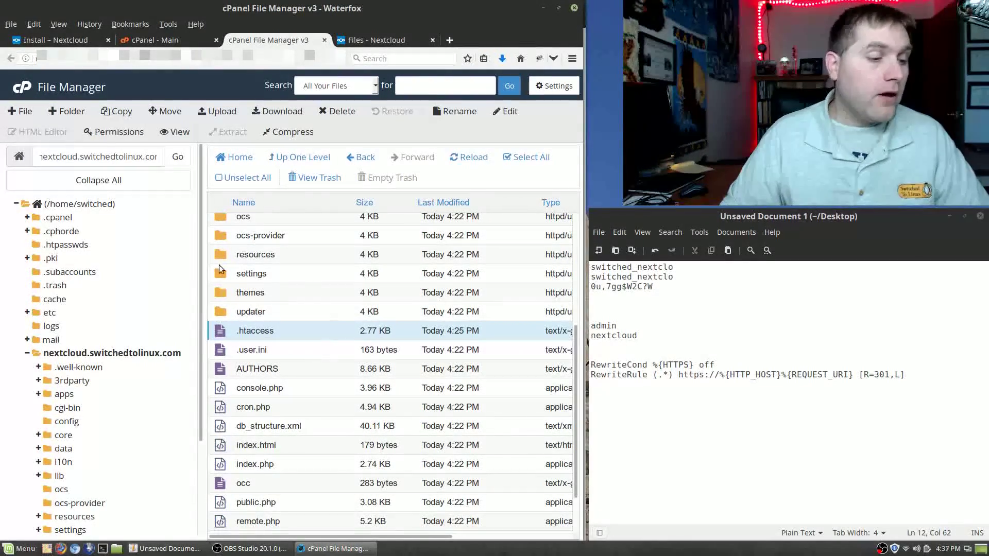
{"action": "scroll", "coordinate": [313, 350], "scroll_direction": "up", "scroll_amount": 1}
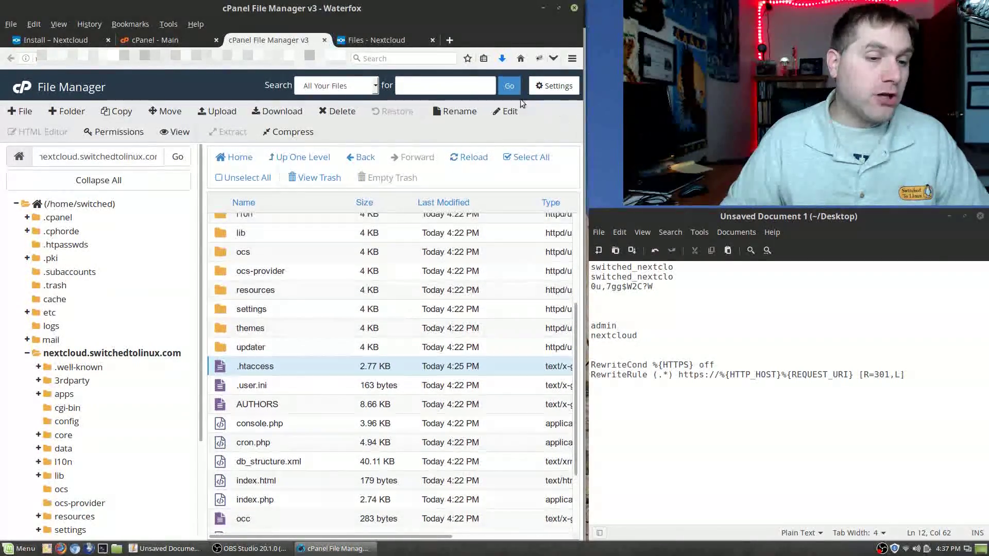
Check the File Manager preferences, then open .htaccess in the code editor
{"action": "left_click", "coordinate": [547, 88]}
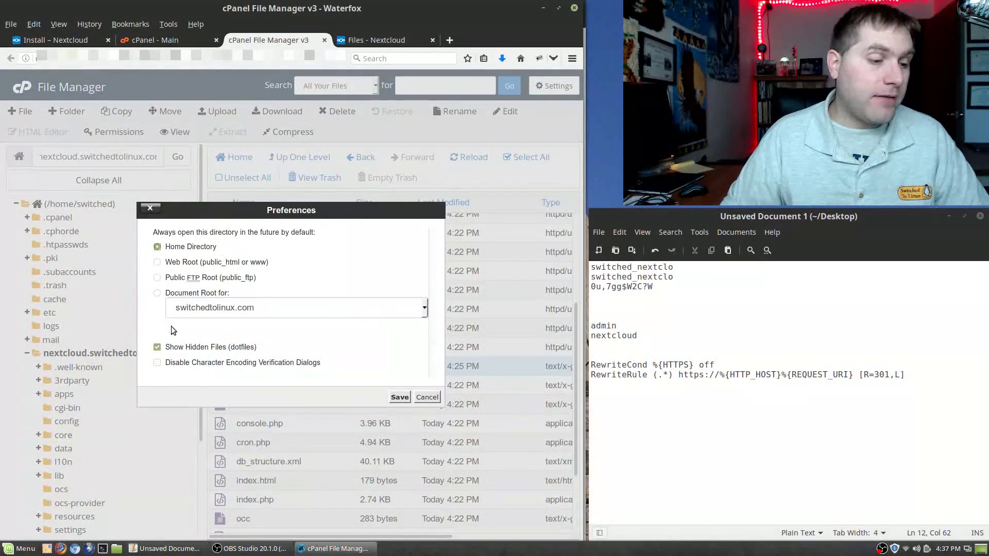
{"action": "left_click", "coordinate": [416, 399]}
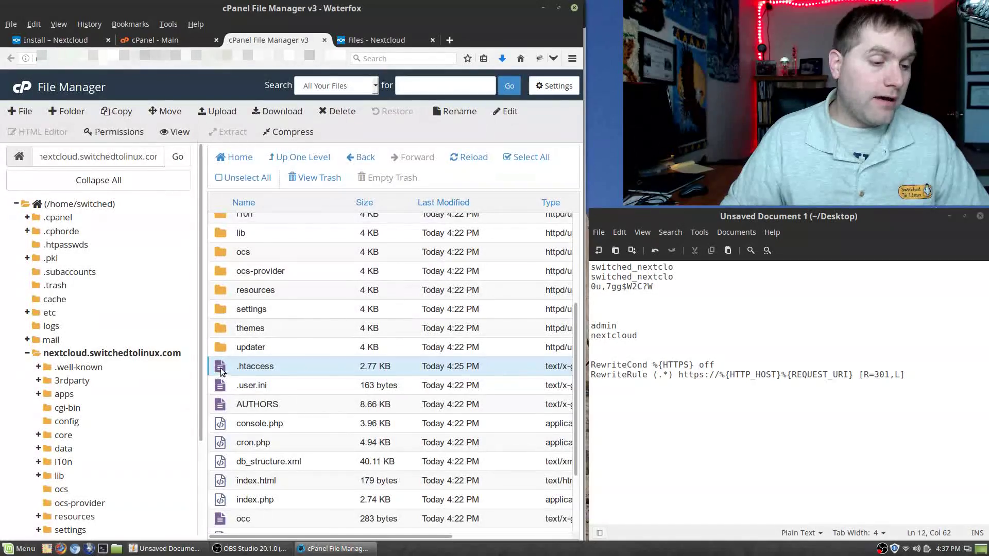
{"action": "right_click", "coordinate": [223, 366]}
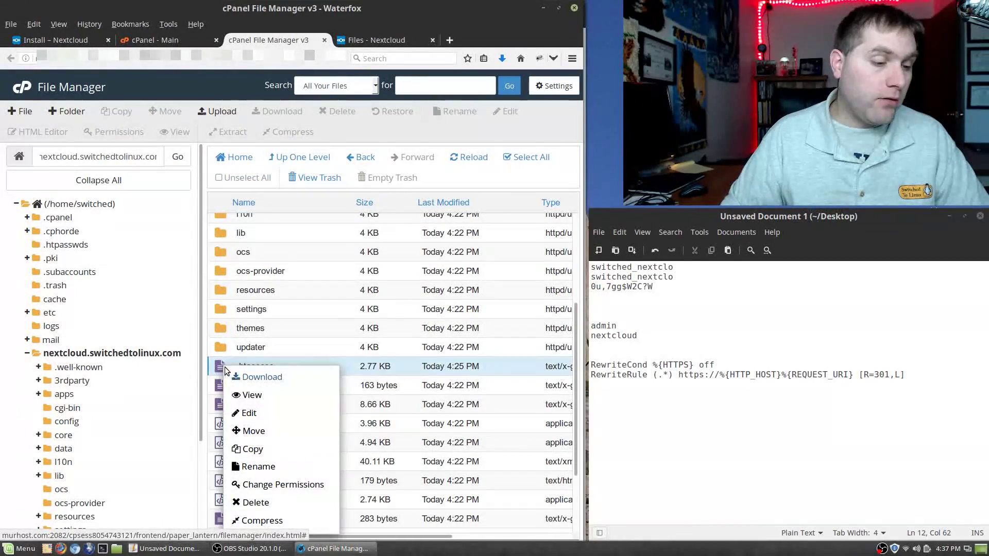
{"action": "left_click", "coordinate": [255, 414]}
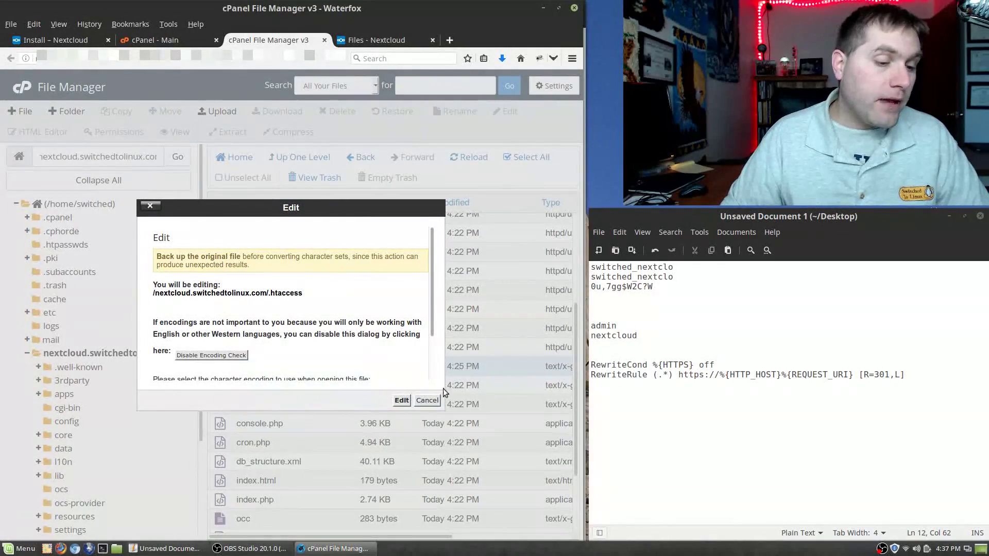
{"action": "left_click", "coordinate": [401, 400]}
{"action": "scroll", "coordinate": [361, 246], "scroll_direction": "down", "scroll_amount": 15}
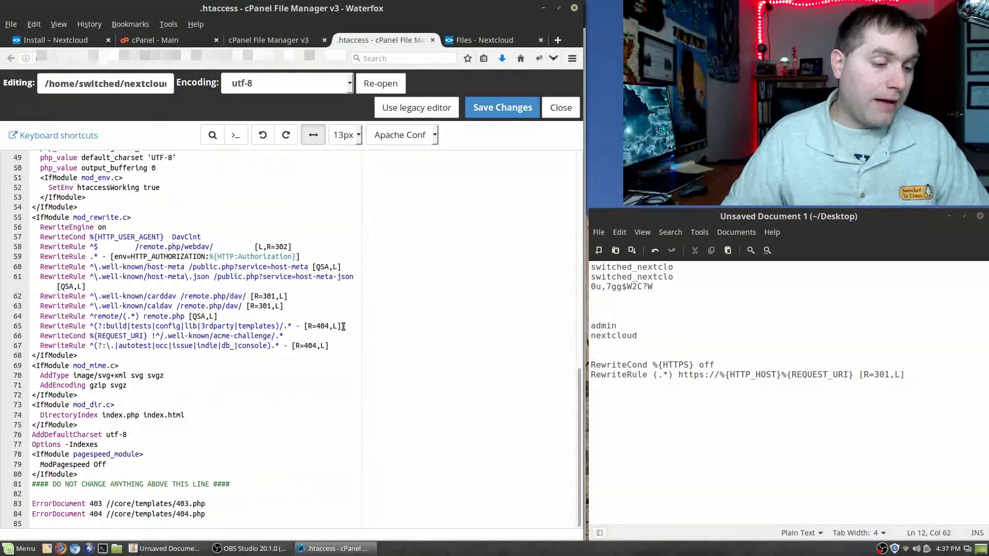
Paste the RewriteCond %{HTTPS} off and 301 RewriteRule lines after line 84 of .htaccess and save
{"action": "left_click", "coordinate": [740, 416]}
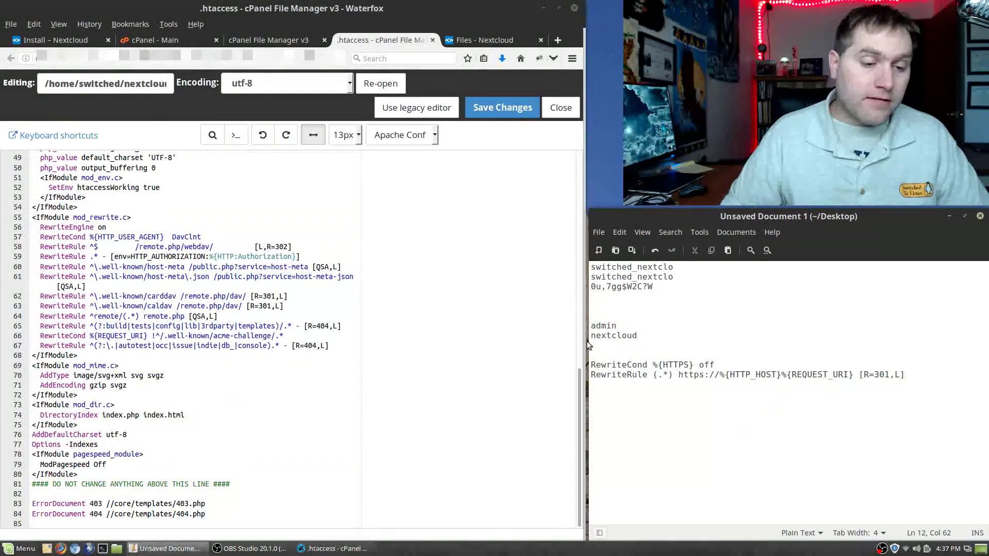
{"action": "left_click_drag", "start_coordinate": [928, 376], "coordinate": [591, 363]}
{"action": "key", "text": "ctrl+c"}
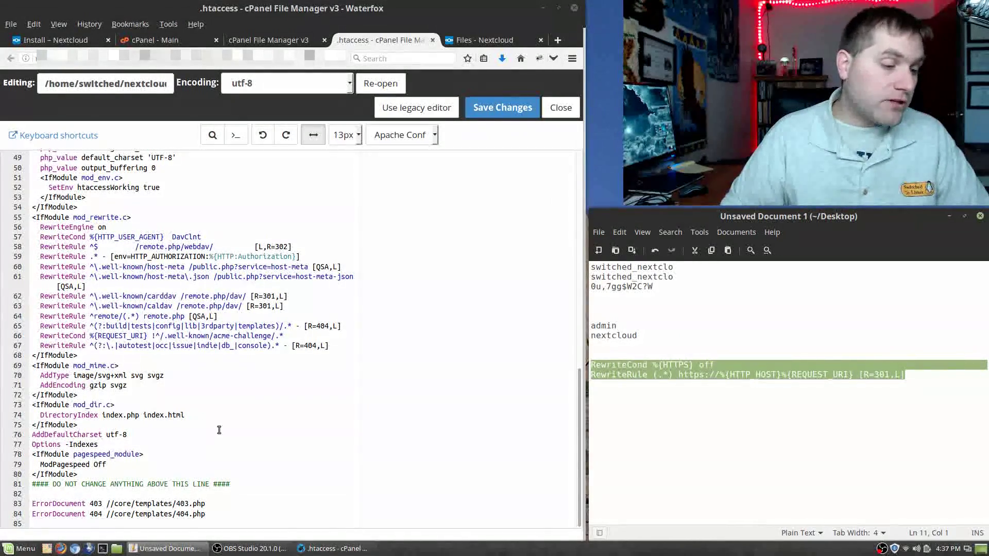
{"action": "left_click", "coordinate": [256, 485]}
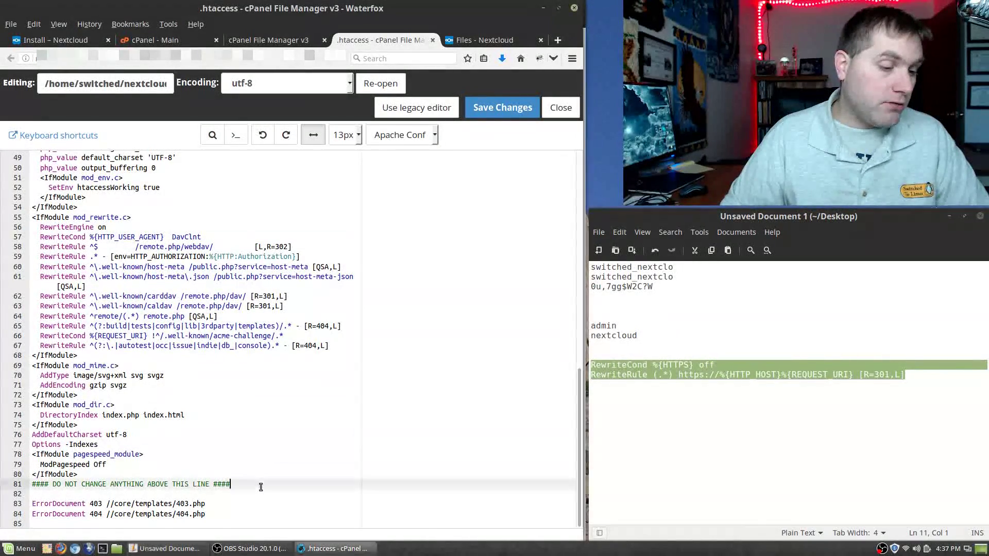
{"action": "left_click", "coordinate": [258, 517]}
{"action": "key", "text": "Return"}
{"action": "key", "text": "Return"}
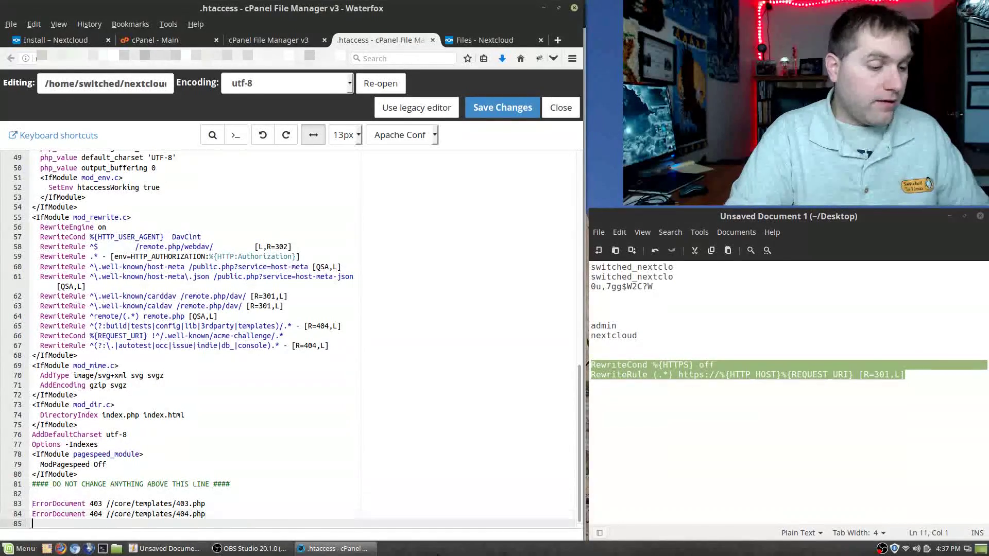
{"action": "key", "text": "ctrl+v"}
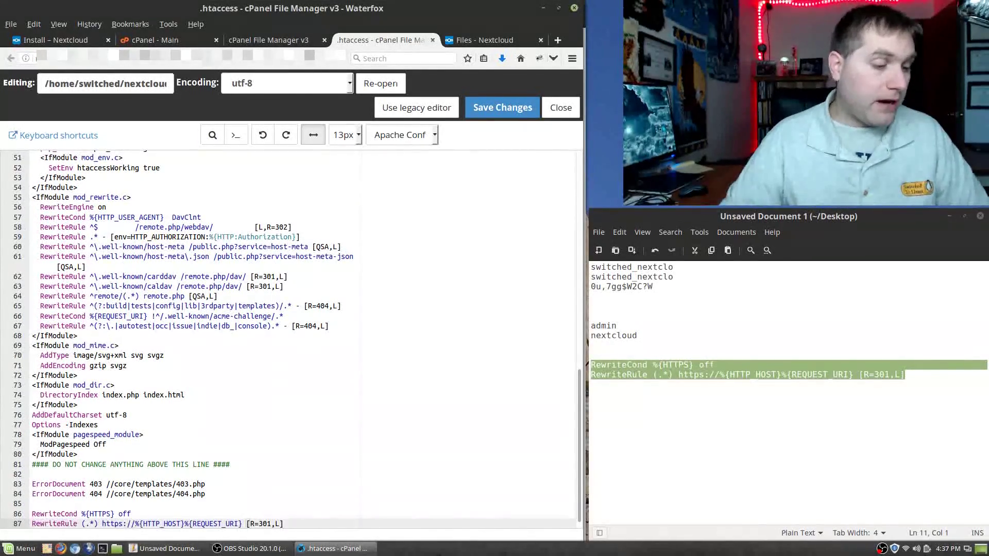
{"action": "left_click", "coordinate": [502, 107]}
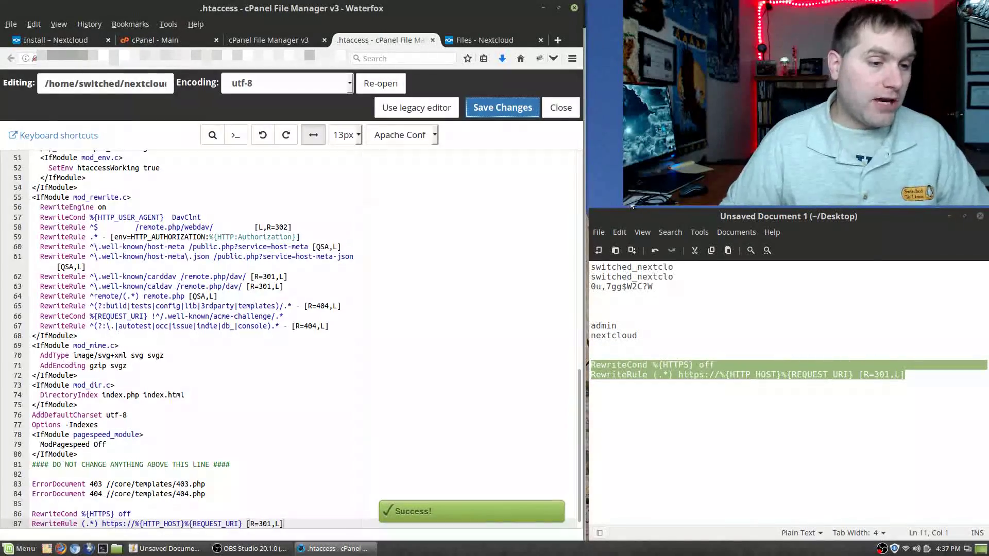
Reload Nextcloud at its http address to confirm it redirects to https
{"action": "left_click", "coordinate": [471, 38]}
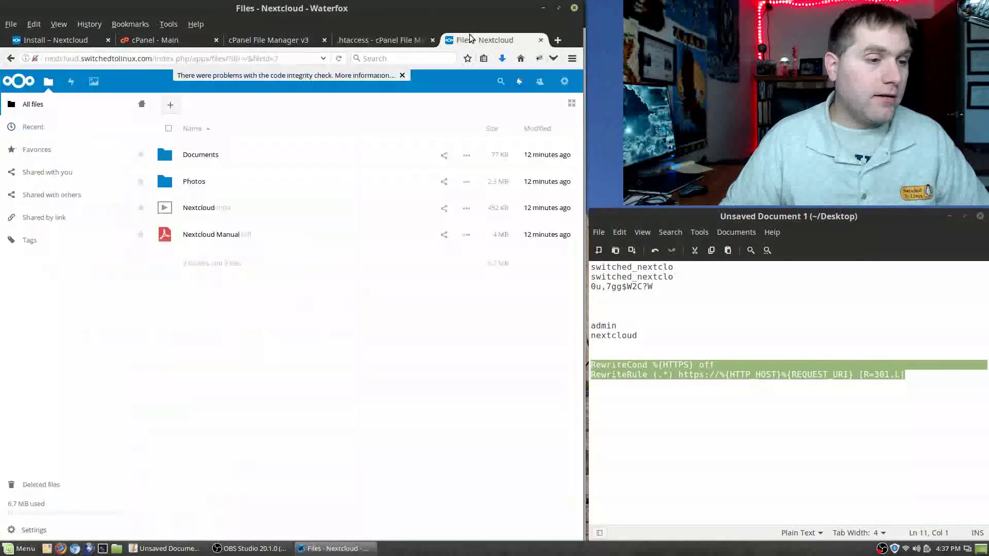
{"action": "left_click", "coordinate": [285, 58]}
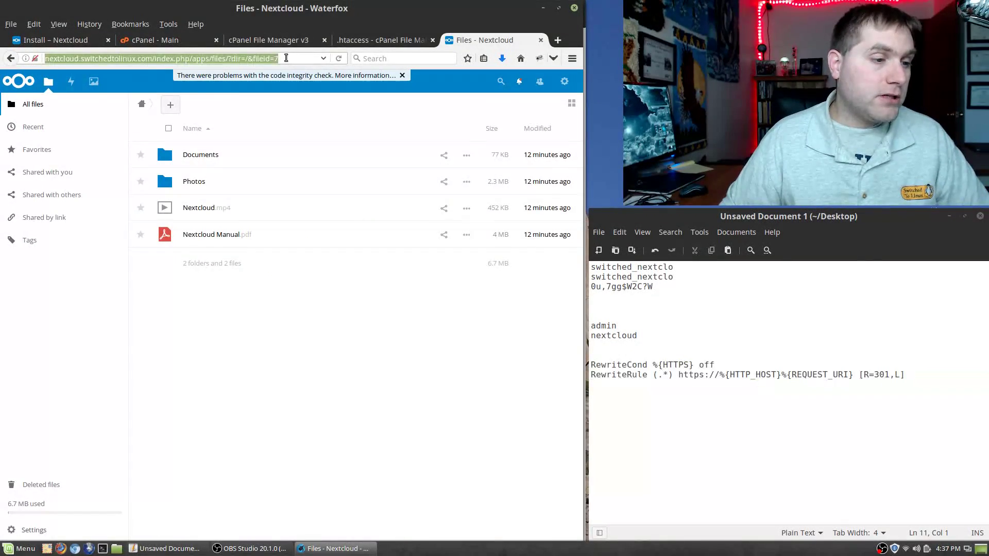
{"action": "key", "text": "Return"}
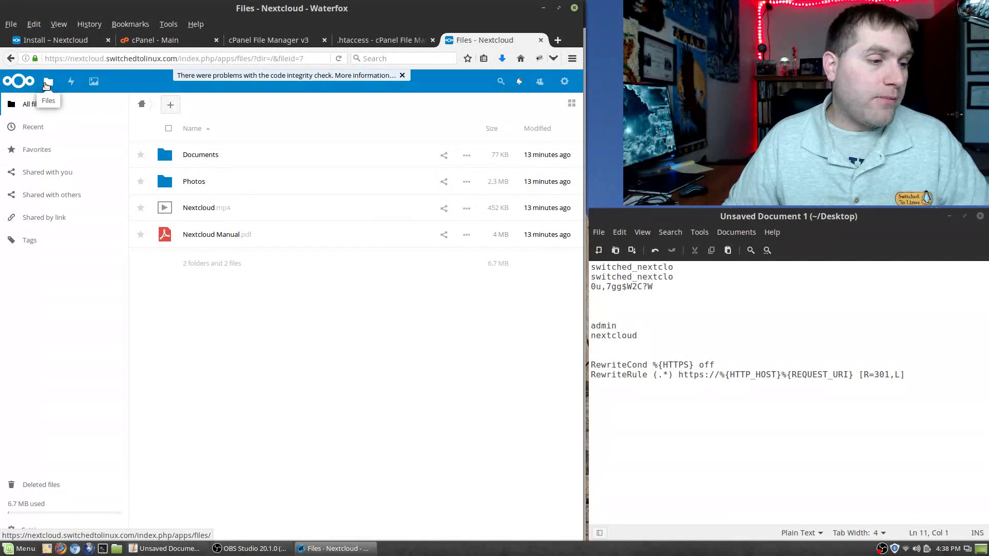
Look through the Activity and Gallery apps, then go to Personal settings from the account menu
{"action": "left_click", "coordinate": [69, 83]}
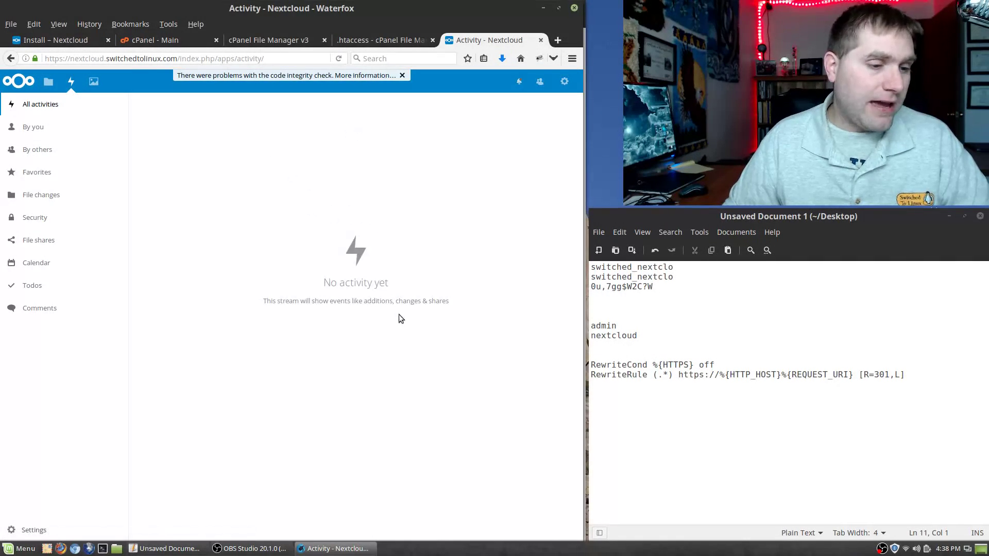
{"action": "left_click", "coordinate": [93, 81]}
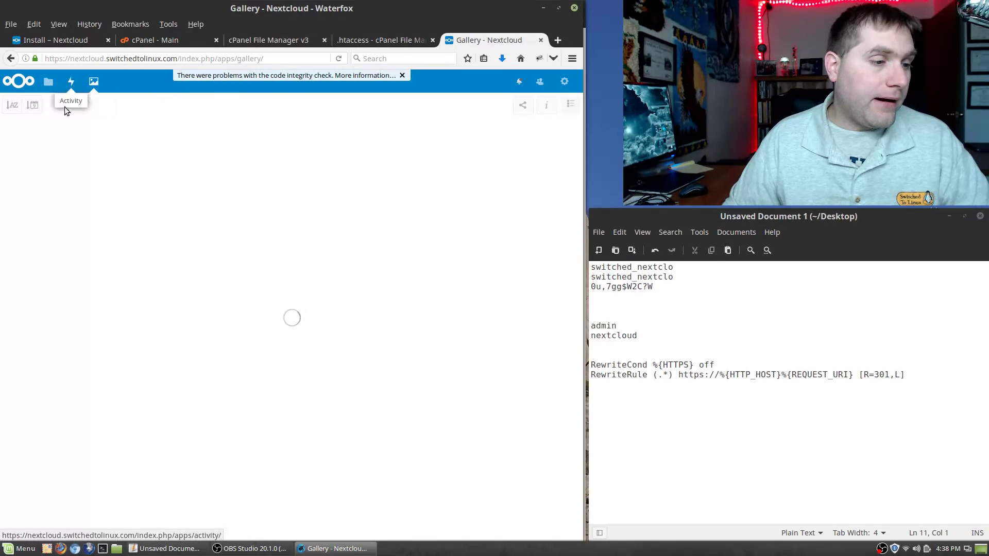
{"action": "left_click", "coordinate": [48, 82]}
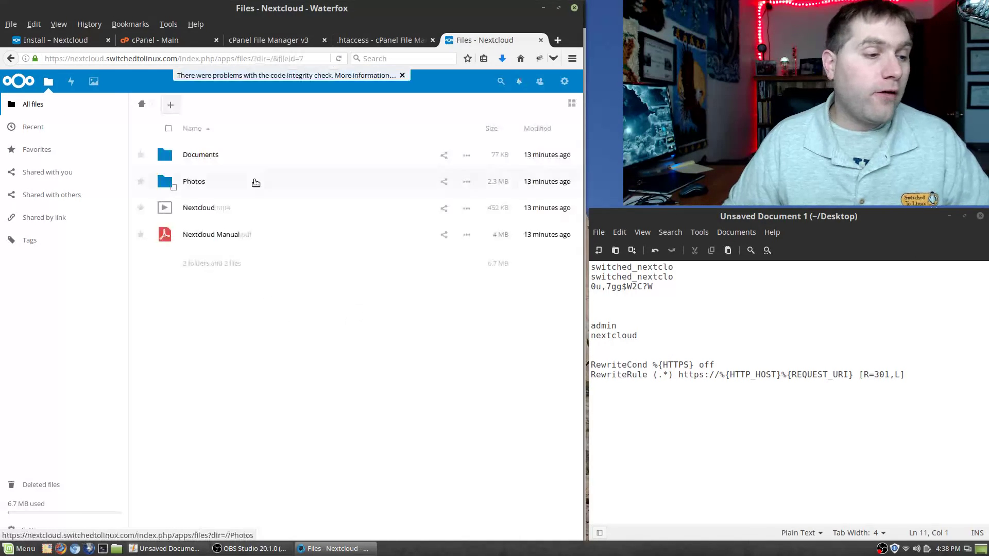
{"action": "left_click", "coordinate": [540, 84]}
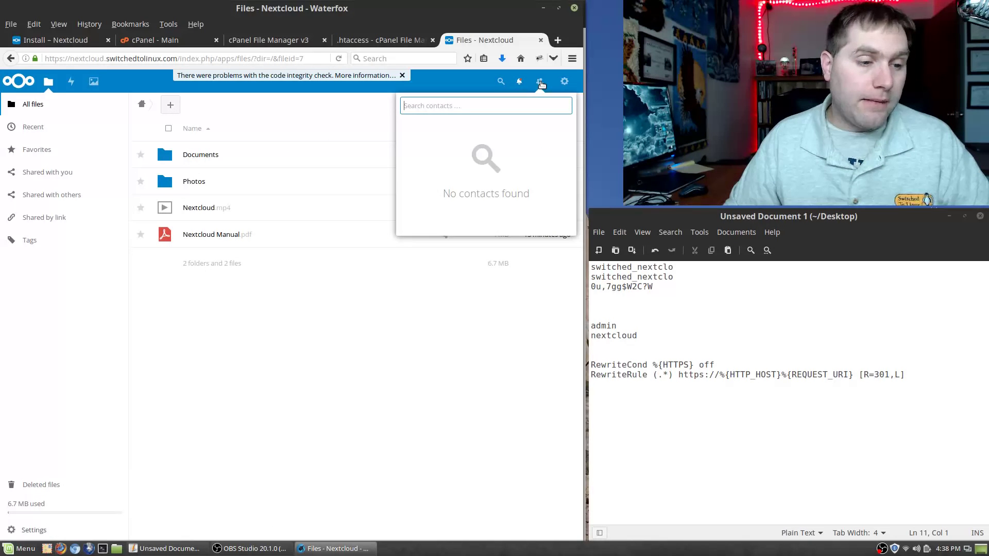
{"action": "left_click", "coordinate": [564, 82]}
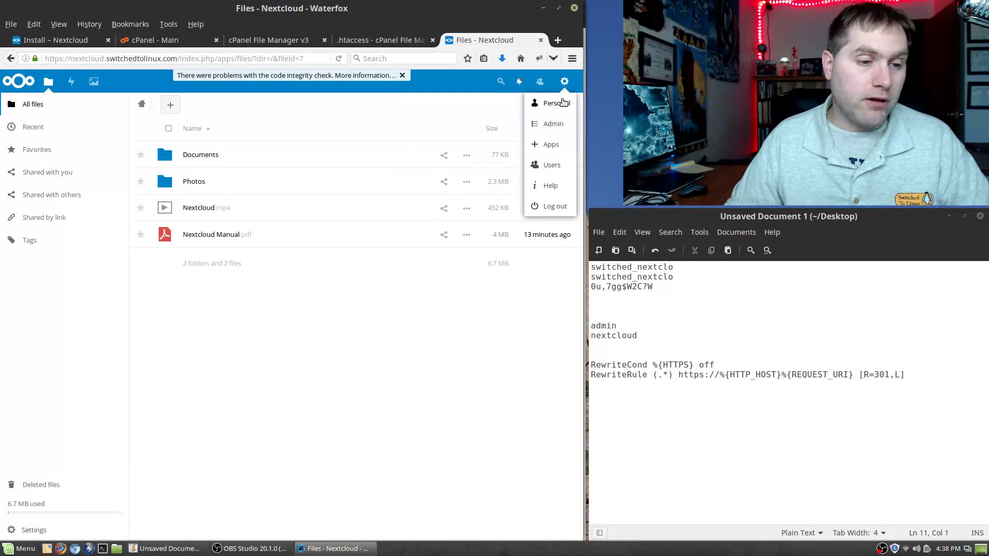
{"action": "left_click", "coordinate": [562, 105]}
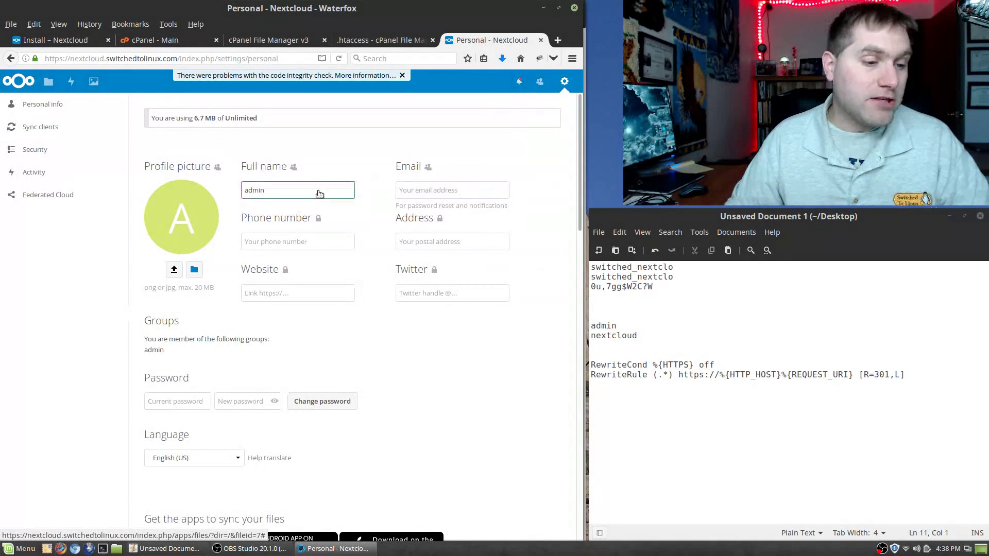
Review the profile's Email, Phone number, Address, Website and Twitter fields
{"action": "left_click", "coordinate": [465, 196]}
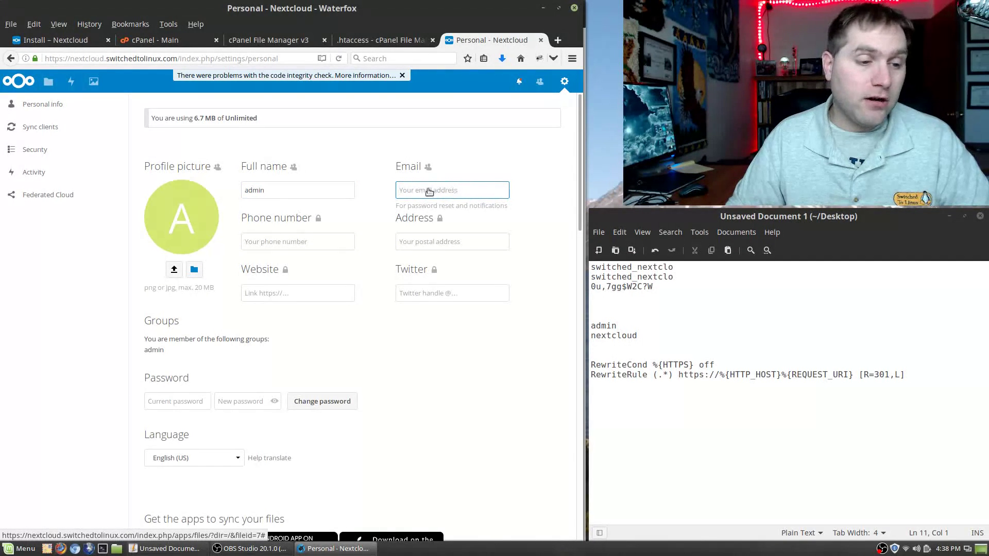
{"action": "left_click", "coordinate": [321, 243]}
{"action": "left_click", "coordinate": [428, 246]}
{"action": "left_click", "coordinate": [334, 298]}
{"action": "left_click", "coordinate": [426, 296]}
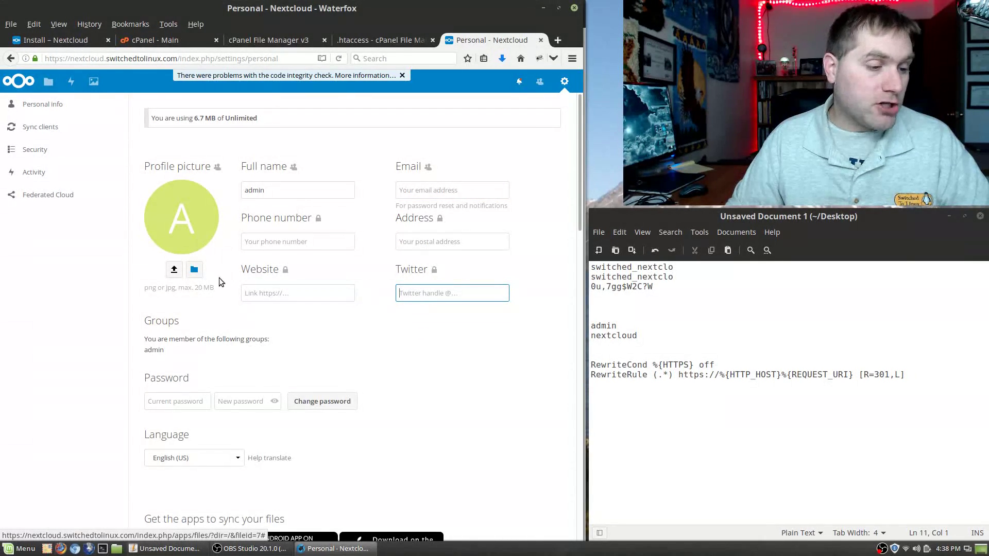
Set the profile picture to a square crop of Photos/Nut.jpg centred on the squirrel
{"action": "left_click", "coordinate": [195, 270]}
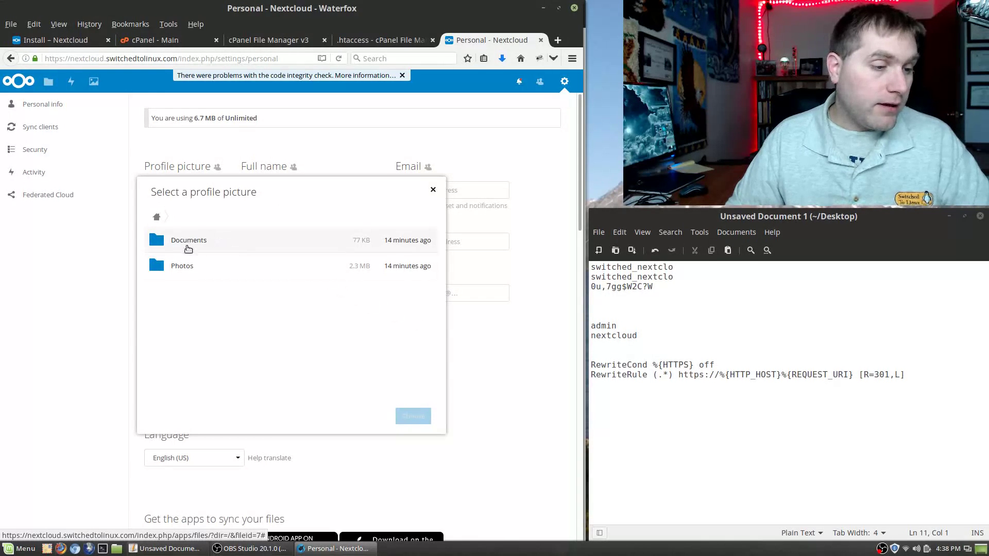
{"action": "left_click", "coordinate": [183, 267]}
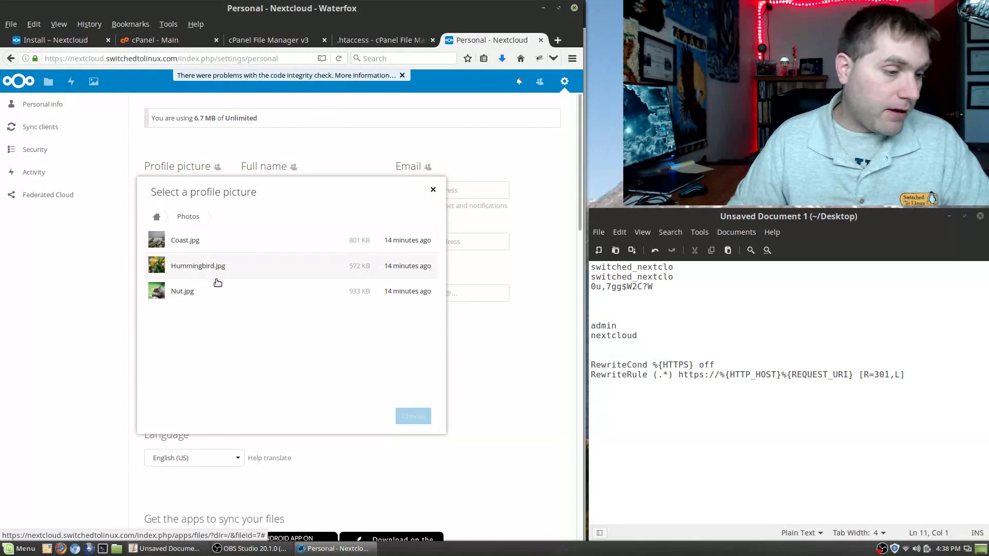
{"action": "left_click", "coordinate": [195, 291]}
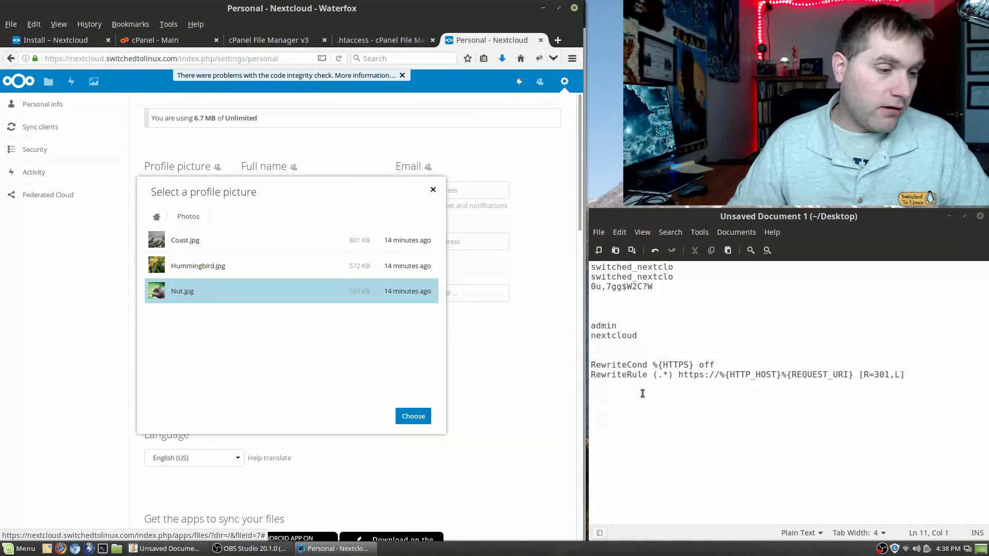
{"action": "left_click", "coordinate": [413, 417]}
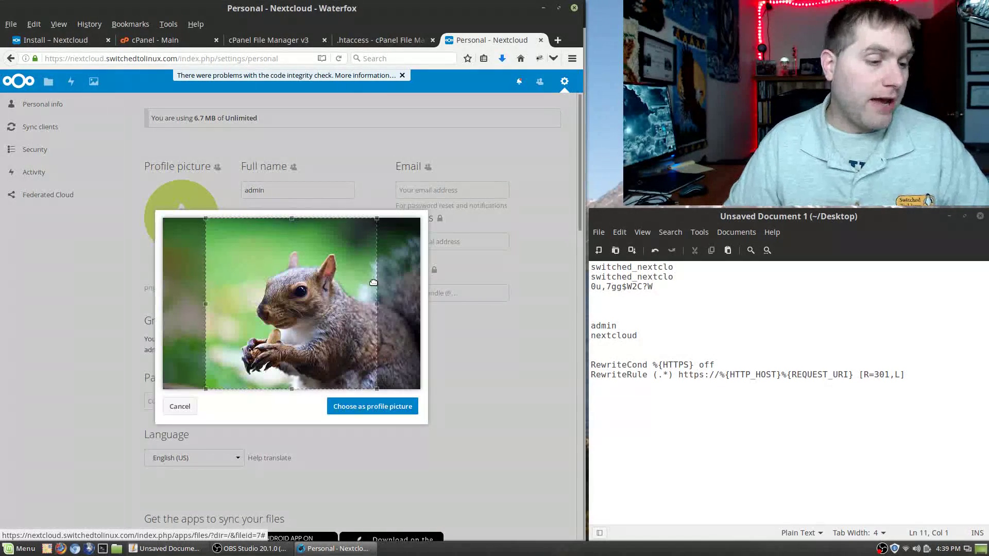
{"action": "left_click_drag", "start_coordinate": [206, 219], "coordinate": [242, 254]}
{"action": "left_click_drag", "start_coordinate": [324, 380], "coordinate": [308, 360]}
{"action": "left_click_drag", "start_coordinate": [294, 316], "coordinate": [293, 304]}
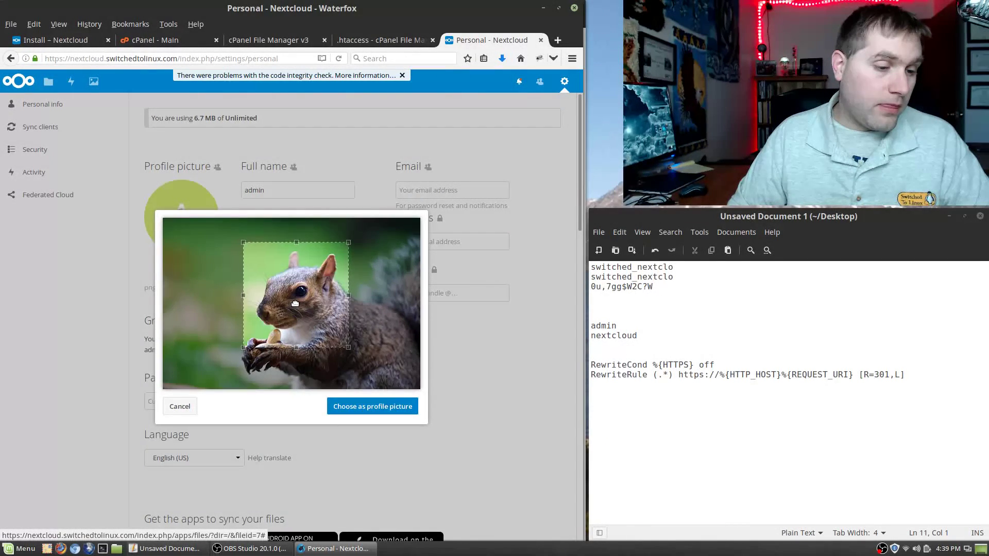
{"action": "left_click", "coordinate": [398, 407]}
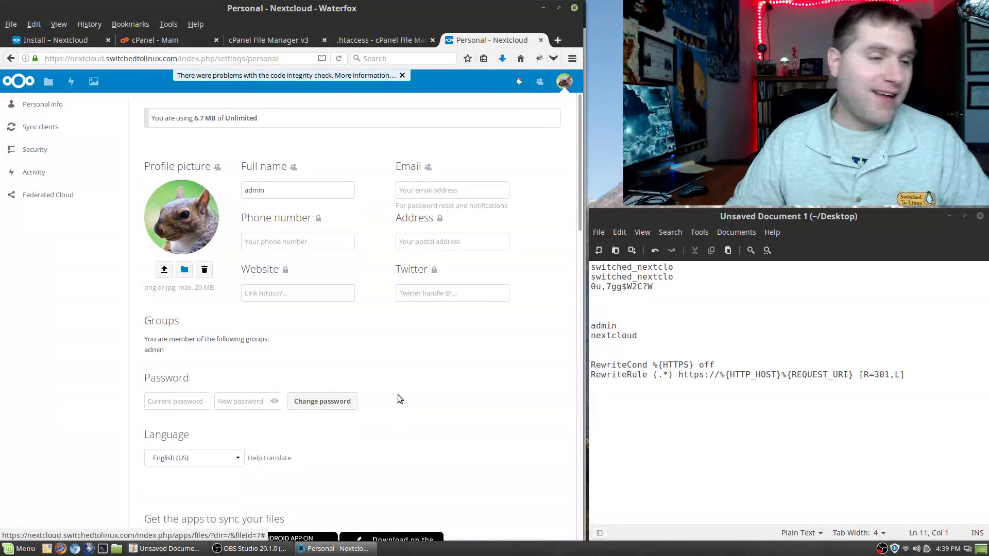
Scroll the Personal settings page down past Security to the Activity section
{"action": "scroll", "coordinate": [303, 338], "scroll_direction": "down", "scroll_amount": 2}
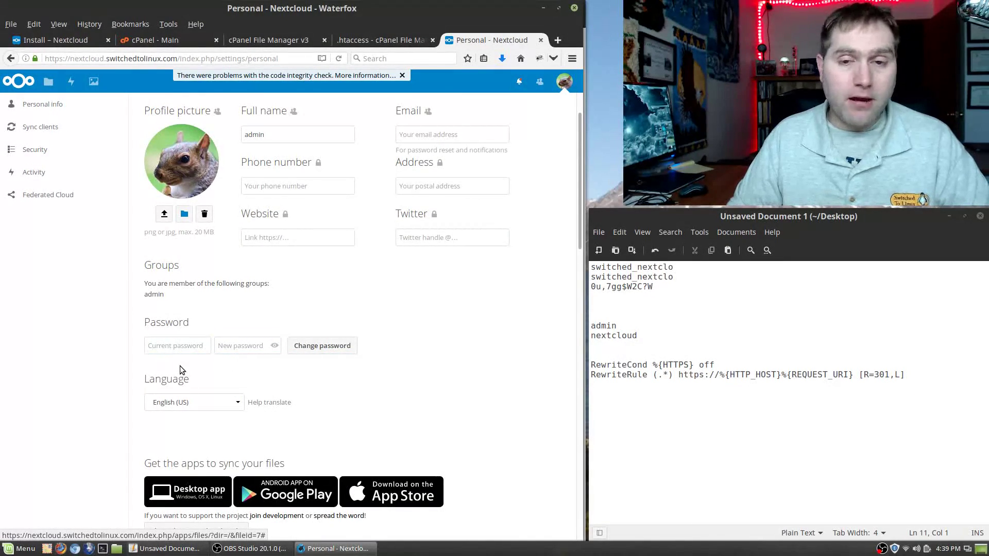
{"action": "scroll", "coordinate": [254, 405], "scroll_direction": "down", "scroll_amount": 8}
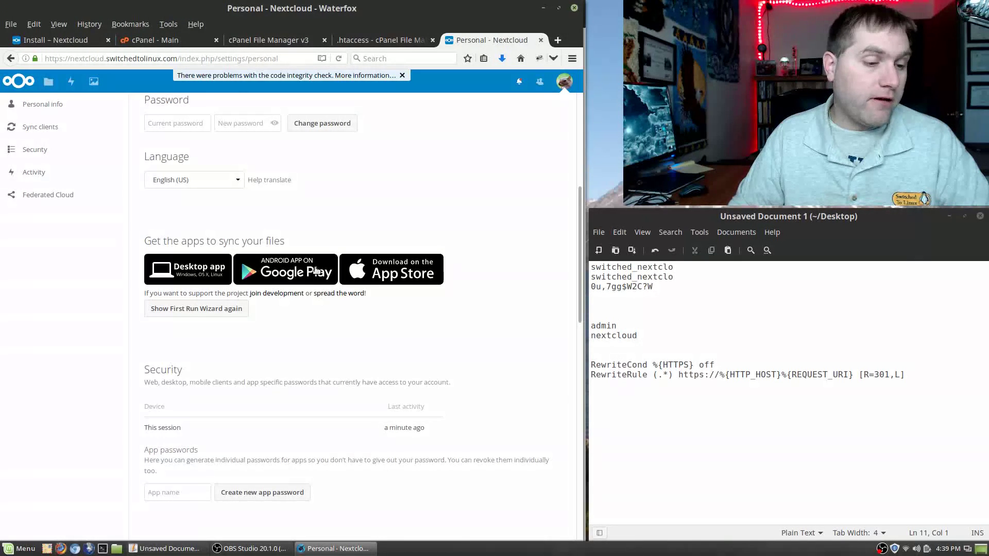
{"action": "scroll", "coordinate": [326, 336], "scroll_direction": "down", "scroll_amount": 5}
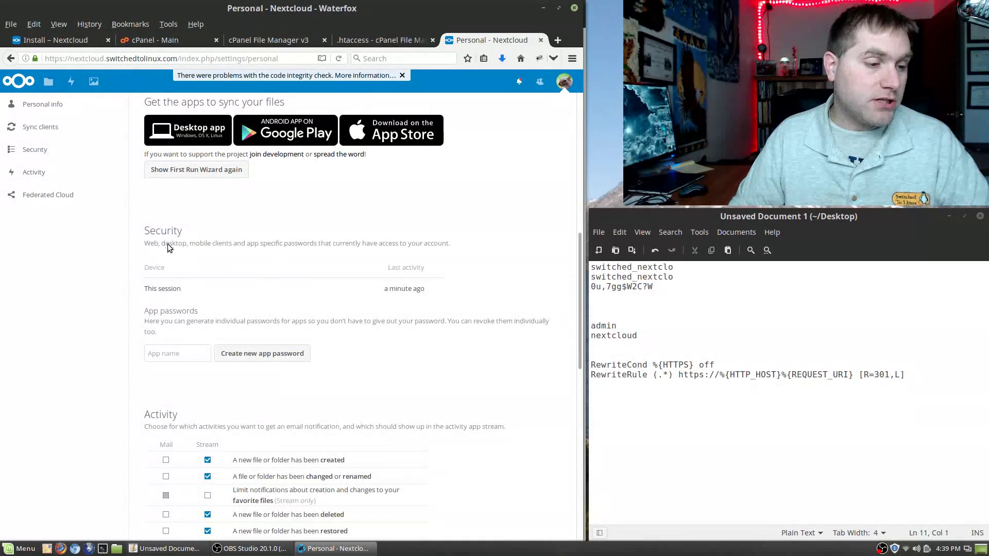
{"action": "scroll", "coordinate": [201, 304], "scroll_direction": "down", "scroll_amount": 1}
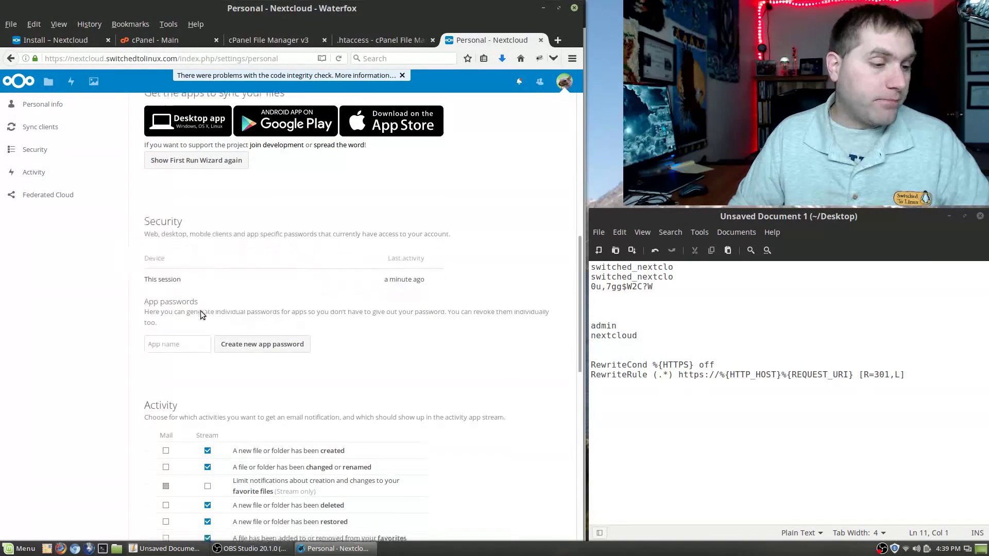
{"action": "scroll", "coordinate": [431, 369], "scroll_direction": "down", "scroll_amount": 4}
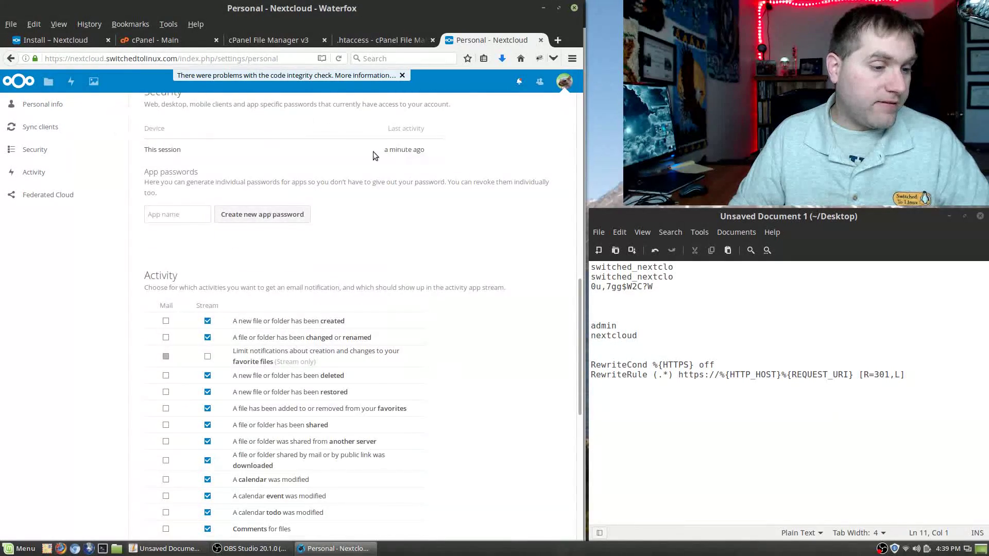
{"action": "scroll", "coordinate": [412, 309], "scroll_direction": "down", "scroll_amount": 4}
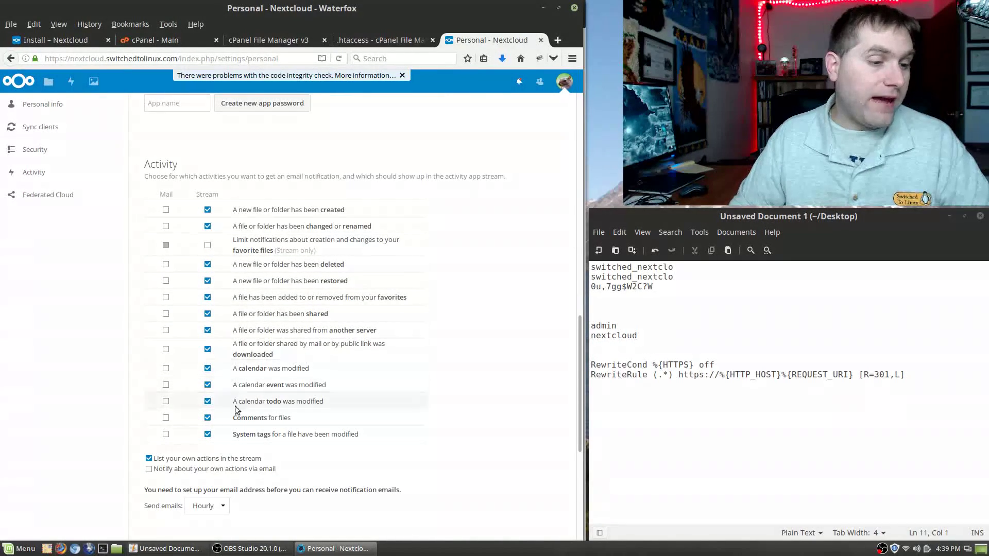
Uncheck Stream for system tags, comments and calendar events, todos and changes, keeping downloads
{"action": "left_click", "coordinate": [208, 435]}
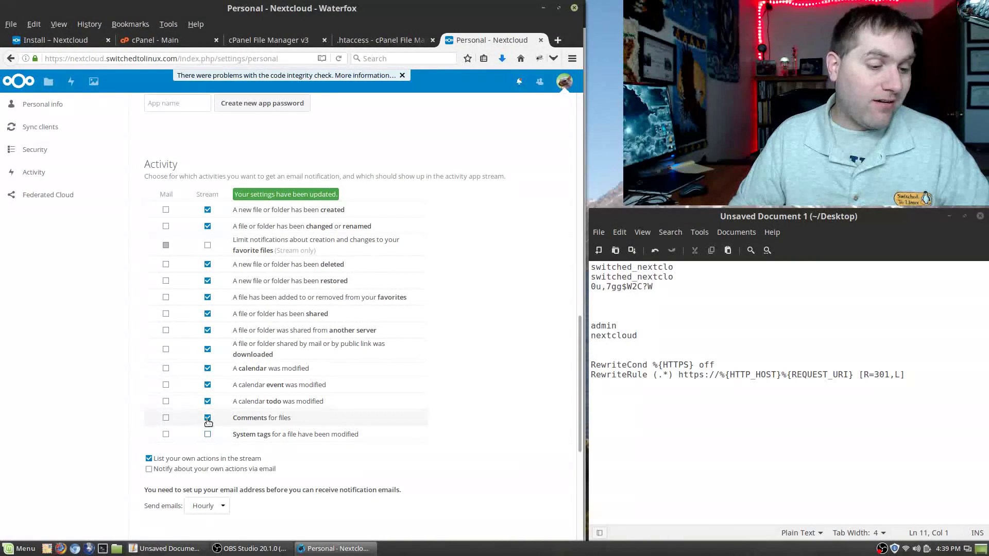
{"action": "left_click", "coordinate": [208, 420]}
{"action": "left_click", "coordinate": [208, 403]}
{"action": "left_click", "coordinate": [207, 385]}
{"action": "left_click", "coordinate": [208, 368]}
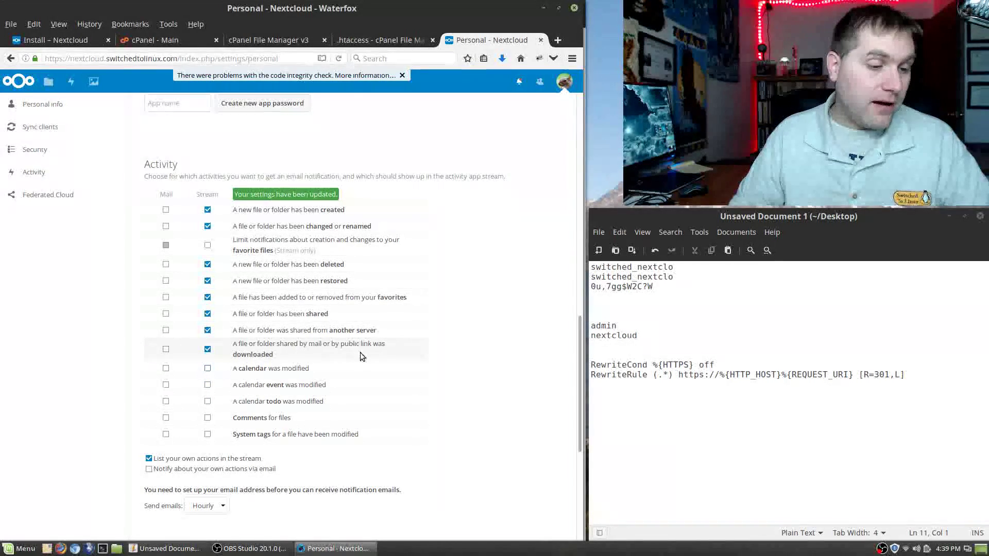
{"action": "left_click", "coordinate": [207, 352]}
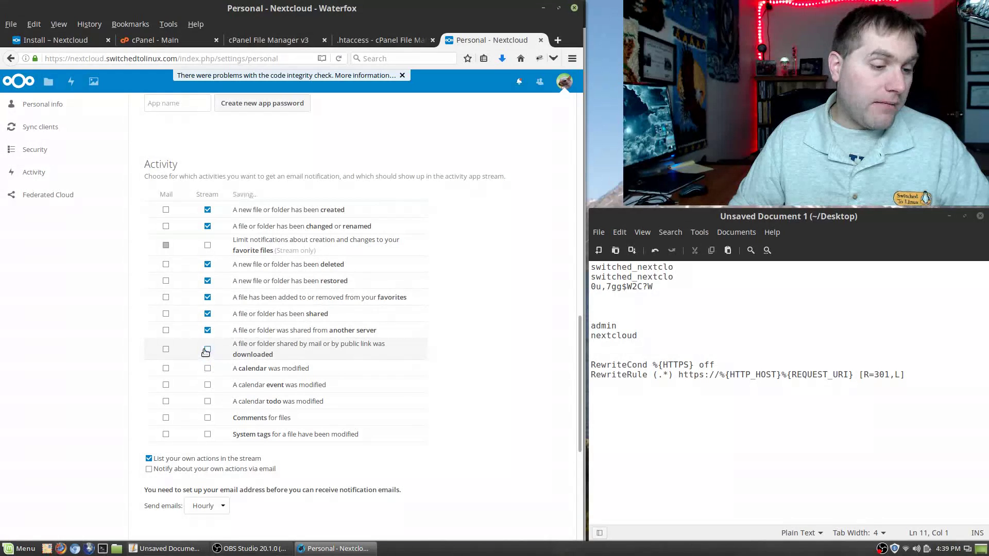
{"action": "left_click", "coordinate": [207, 351]}
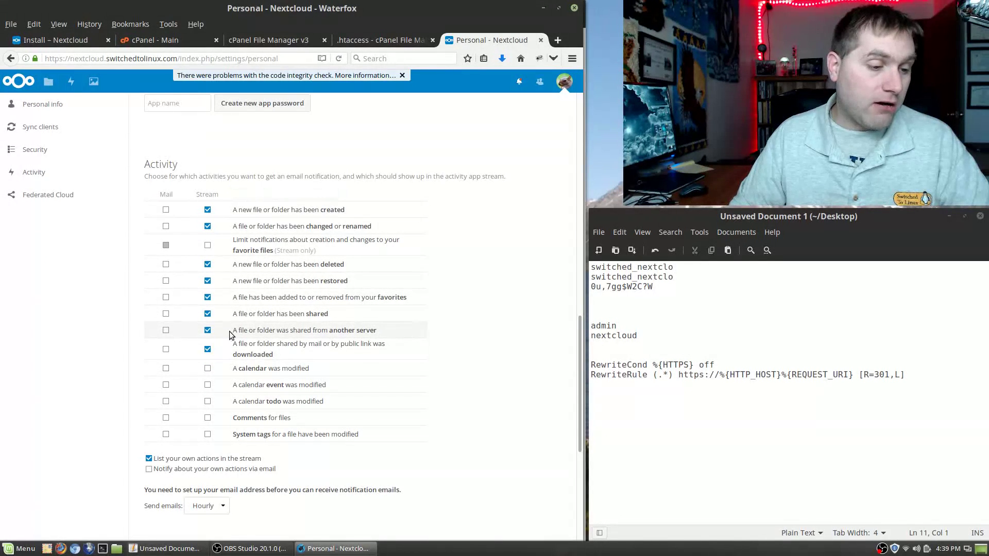
Uncheck Stream for shared, favorite, restored, deleted, changed and created files, keeping remote shares
{"action": "left_click", "coordinate": [207, 330]}
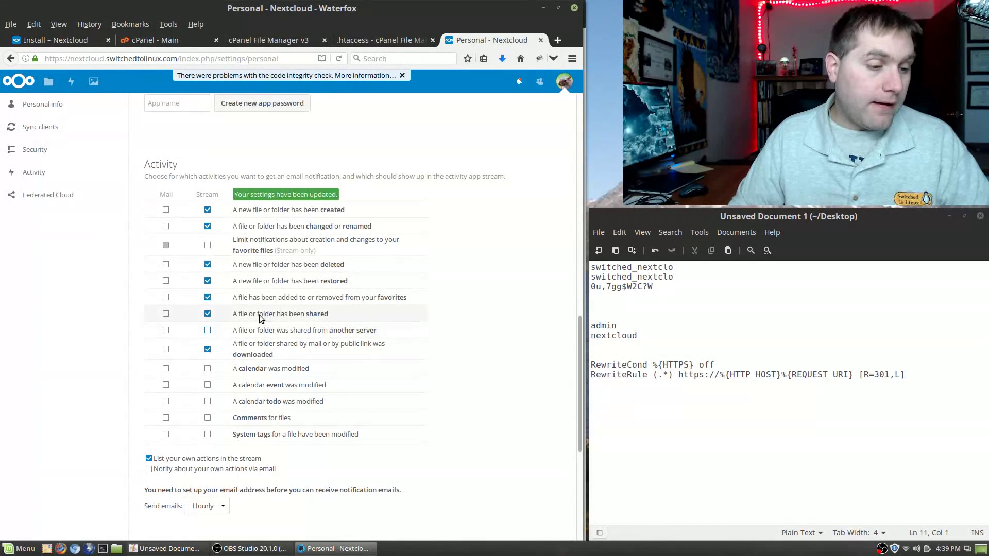
{"action": "left_click", "coordinate": [208, 314]}
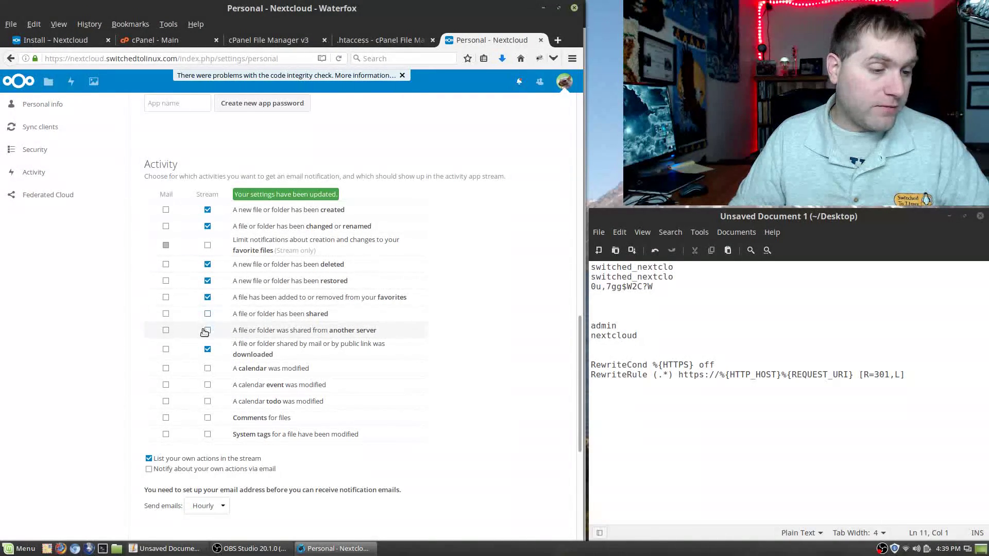
{"action": "left_click", "coordinate": [206, 330]}
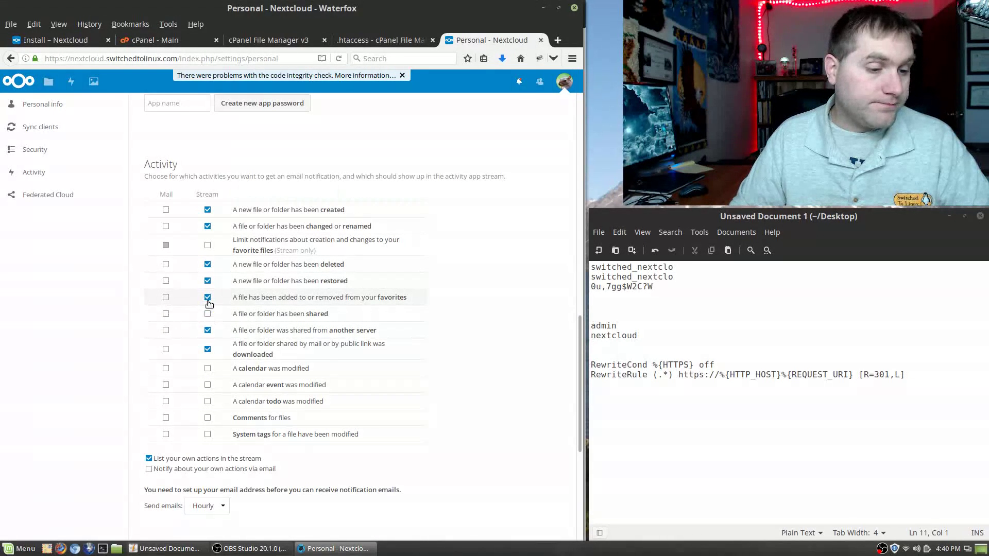
{"action": "left_click", "coordinate": [208, 299]}
{"action": "left_click", "coordinate": [206, 282]}
{"action": "left_click", "coordinate": [207, 265]}
{"action": "scroll", "coordinate": [210, 256], "scroll_direction": "up", "scroll_amount": 1}
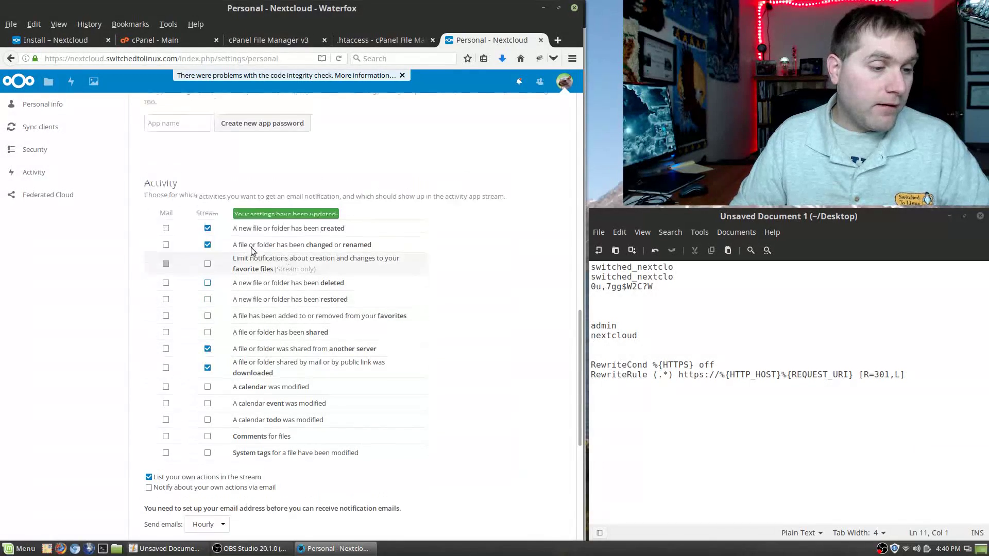
{"action": "left_click", "coordinate": [208, 255]}
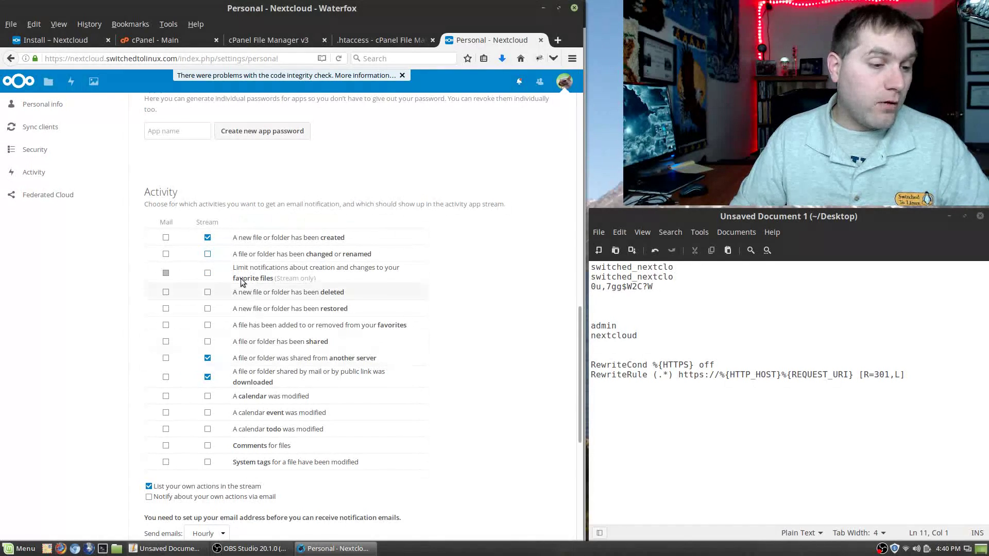
{"action": "left_click", "coordinate": [207, 240]}
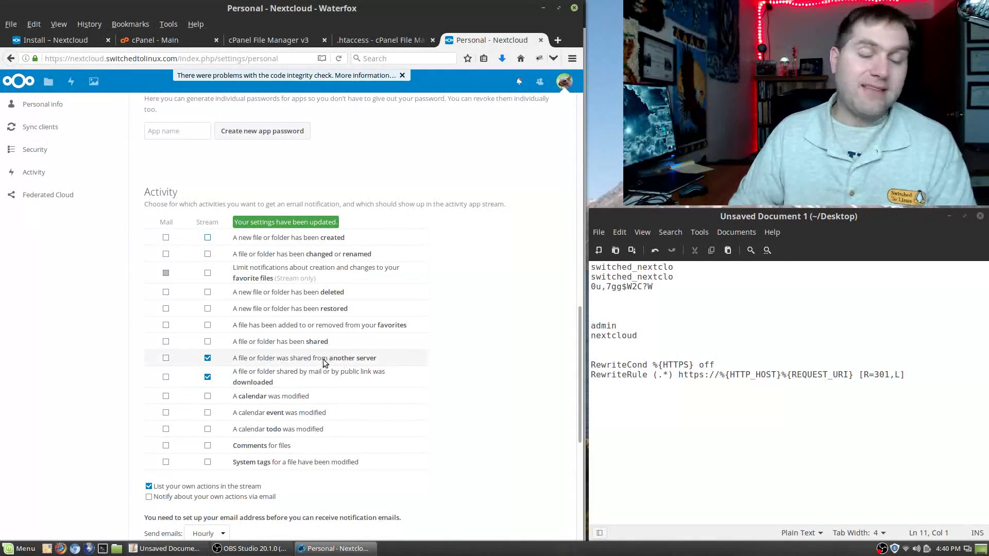
{"action": "scroll", "coordinate": [310, 406], "scroll_direction": "down", "scroll_amount": 3}
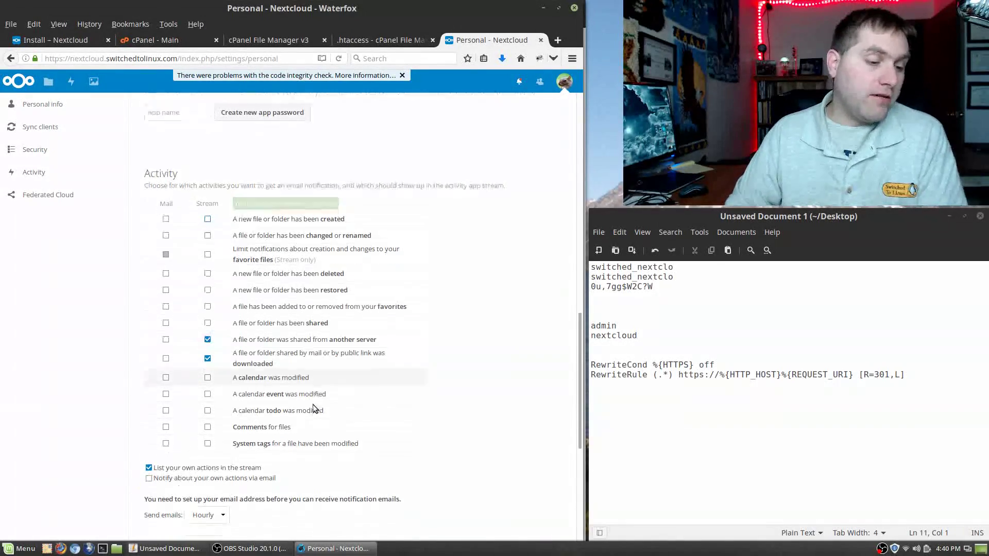
{"action": "scroll", "coordinate": [303, 408], "scroll_direction": "down", "scroll_amount": 7}
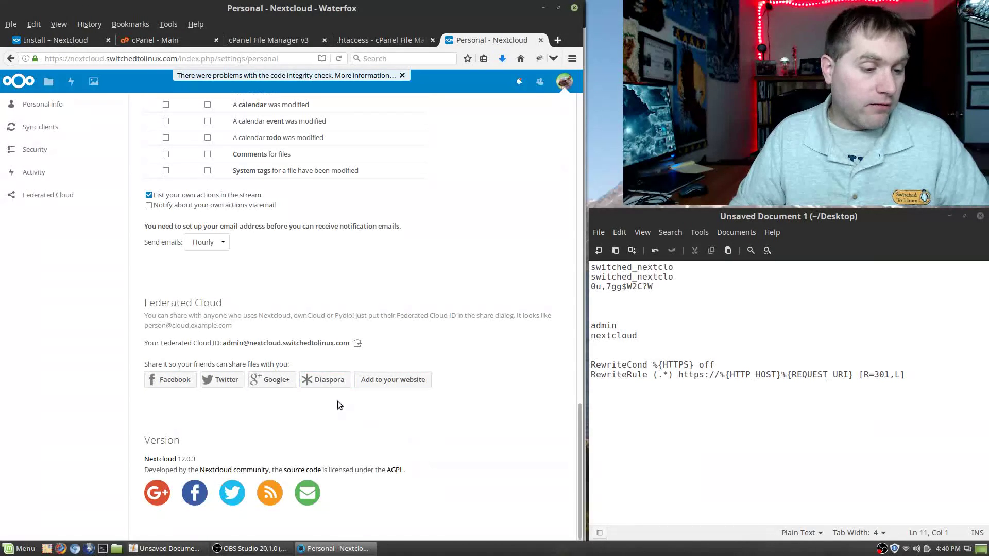
{"action": "scroll", "coordinate": [234, 261], "scroll_direction": "up", "scroll_amount": 20}
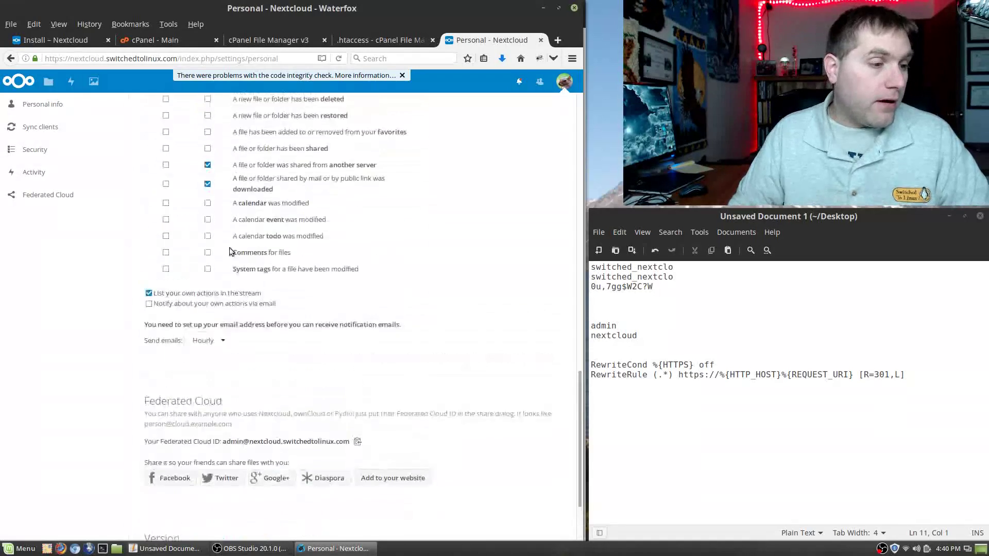
{"action": "scroll", "coordinate": [185, 174], "scroll_direction": "up", "scroll_amount": 1}
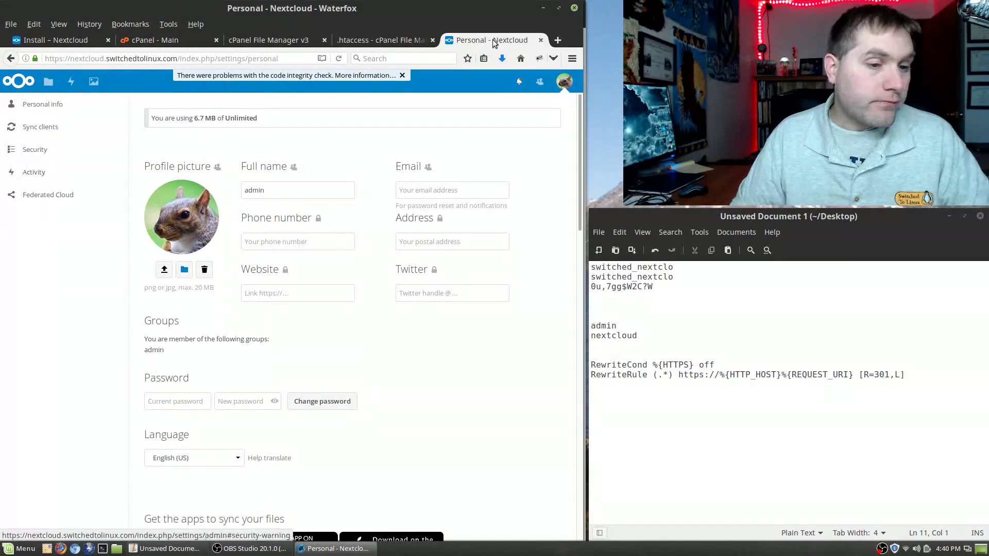
Open the Admin settings and leave the Update channel on stable
{"action": "left_click", "coordinate": [565, 83]}
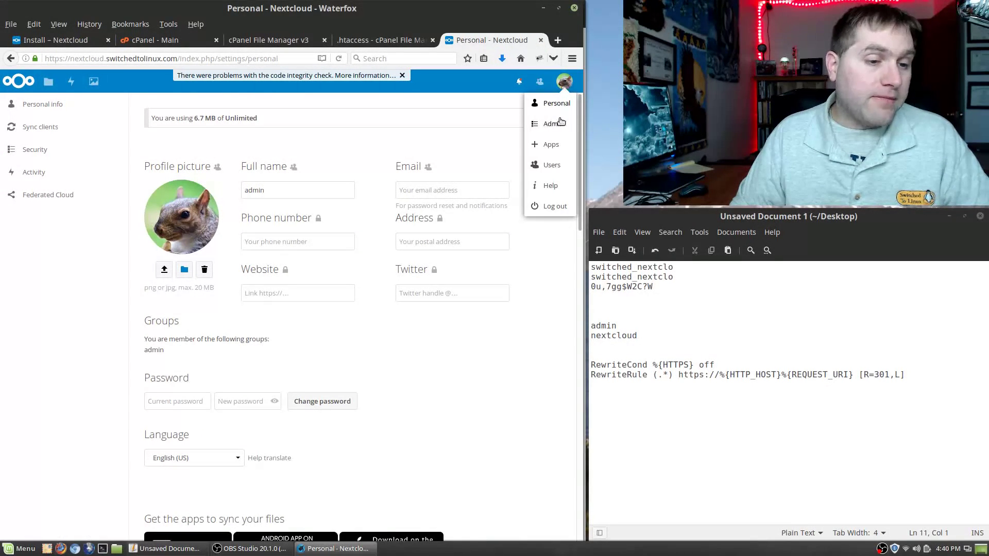
{"action": "left_click", "coordinate": [555, 124]}
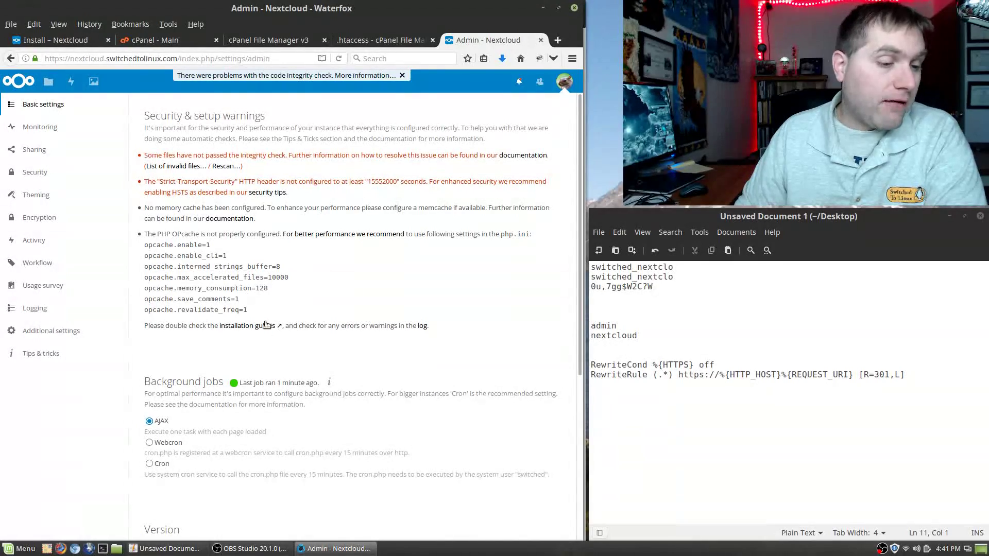
{"action": "scroll", "coordinate": [326, 311], "scroll_direction": "down", "scroll_amount": 3}
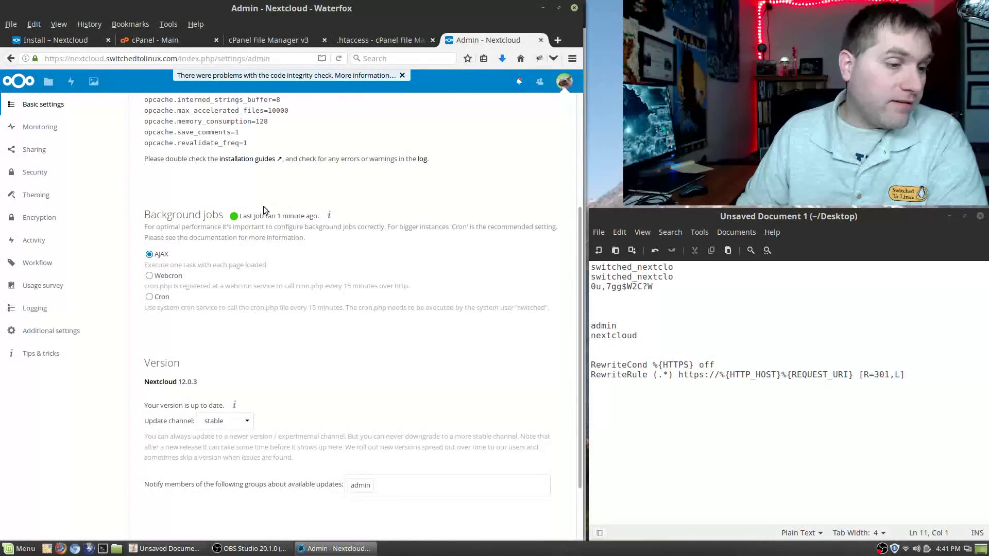
{"action": "scroll", "coordinate": [230, 264], "scroll_direction": "down", "scroll_amount": 2}
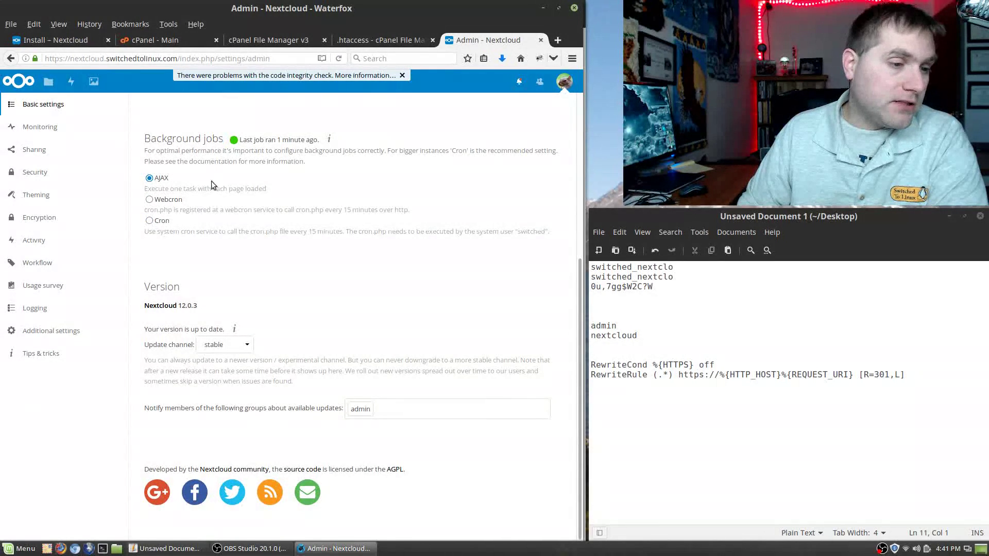
{"action": "left_click", "coordinate": [244, 350]}
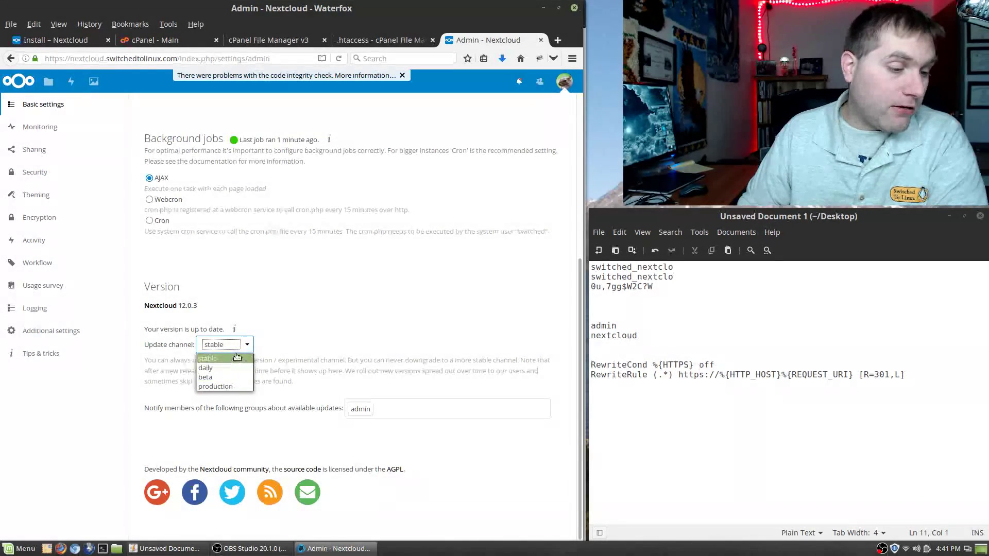
{"action": "left_click", "coordinate": [380, 314]}
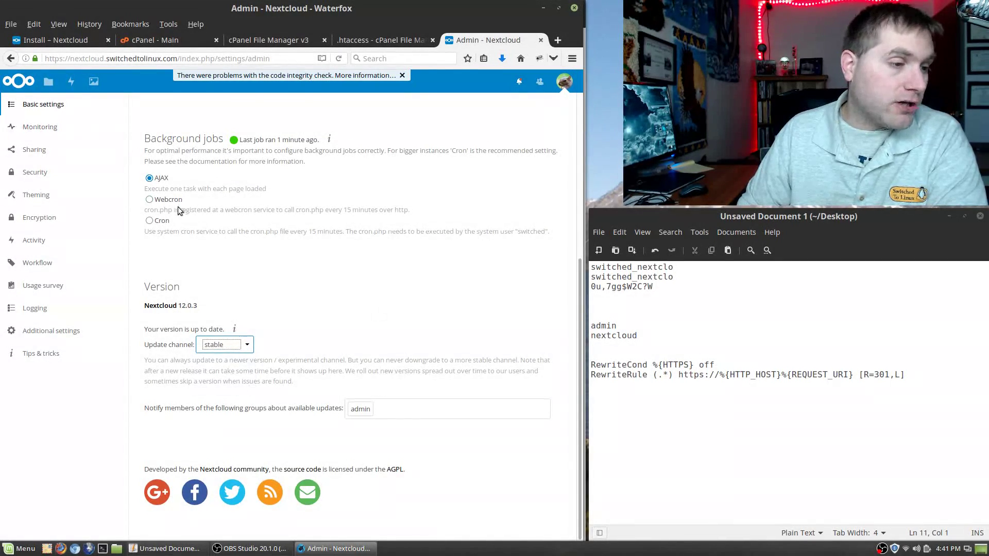
{"action": "scroll", "coordinate": [279, 269], "scroll_direction": "up", "scroll_amount": 5}
Review the Monitoring, Sharing and Security admin pages, then switch to Theming
{"action": "left_click", "coordinate": [60, 126]}
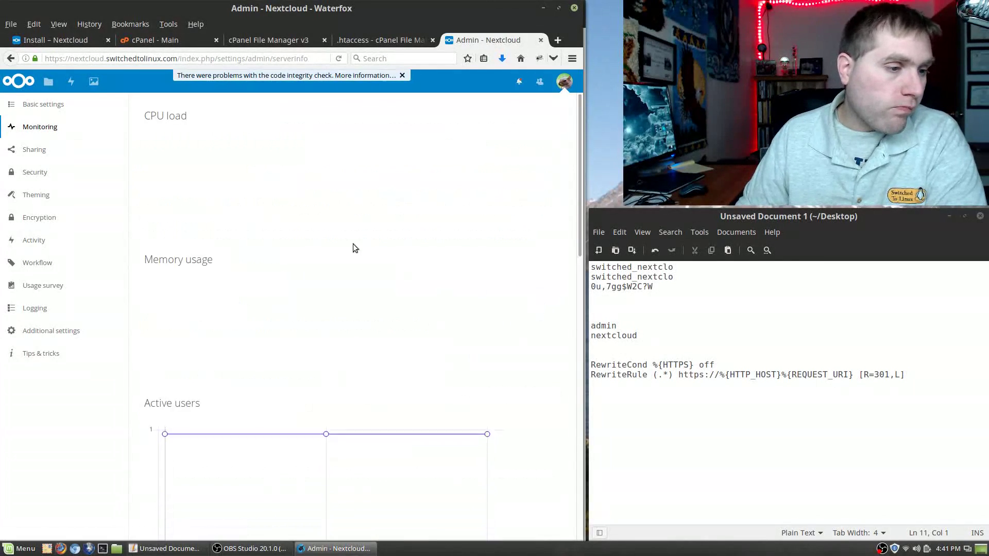
{"action": "scroll", "coordinate": [186, 435], "scroll_direction": "down", "scroll_amount": 5}
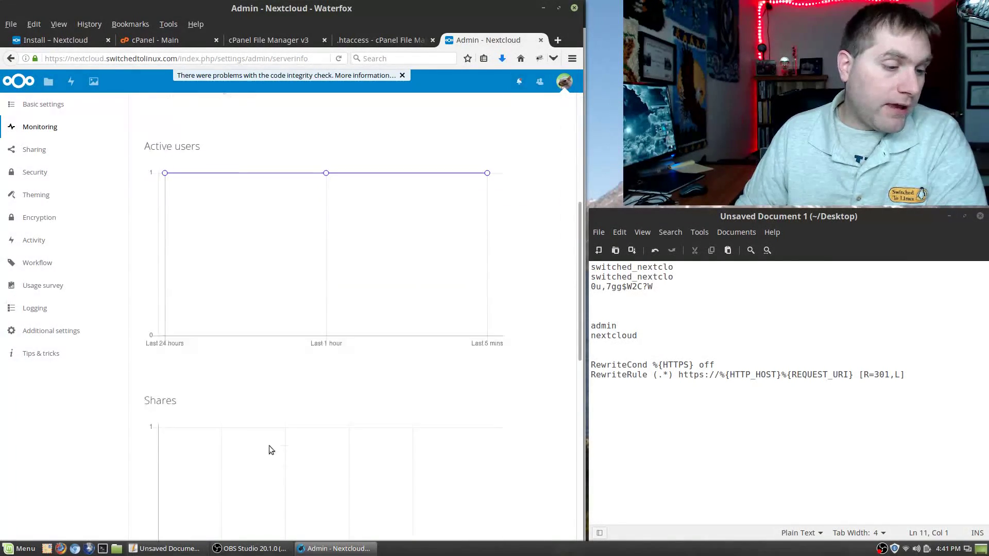
{"action": "scroll", "coordinate": [285, 335], "scroll_direction": "down", "scroll_amount": 9}
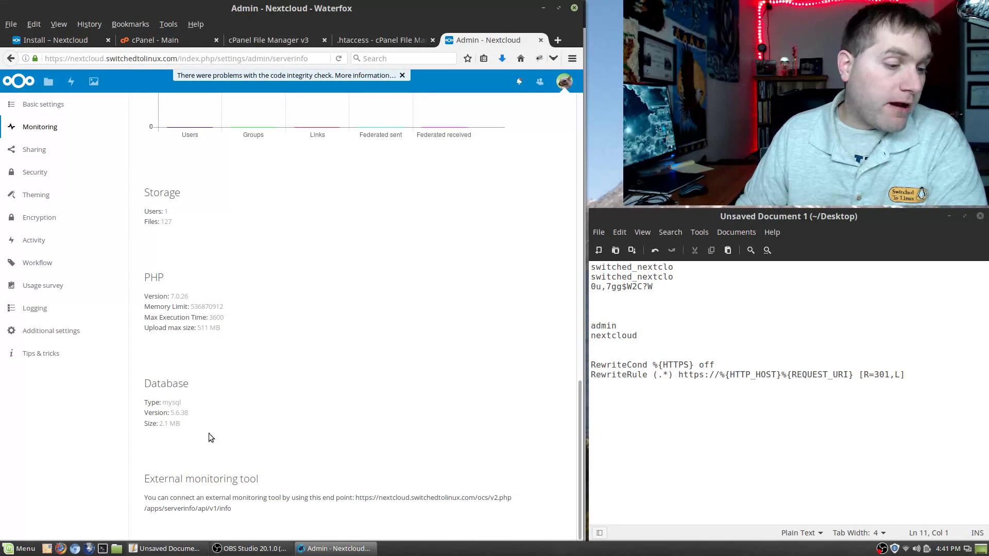
{"action": "scroll", "coordinate": [341, 275], "scroll_direction": "up", "scroll_amount": 10}
{"action": "left_click", "coordinate": [49, 154]}
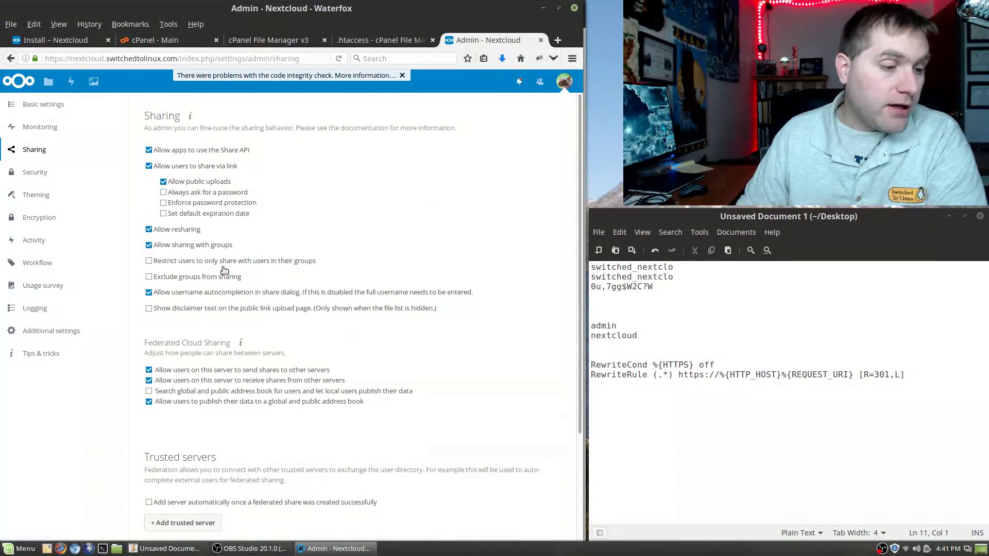
{"action": "scroll", "coordinate": [260, 366], "scroll_direction": "down", "scroll_amount": 5}
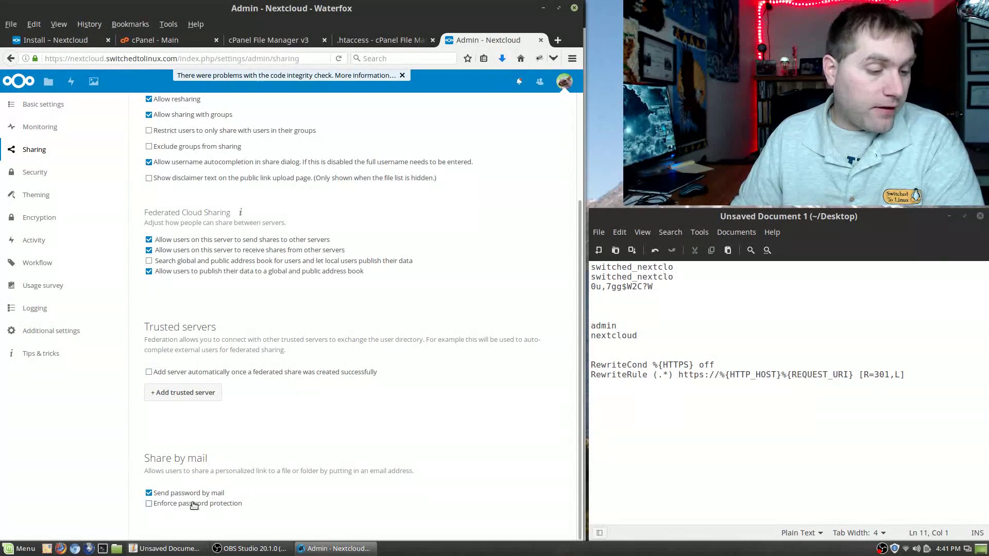
{"action": "left_click", "coordinate": [35, 172]}
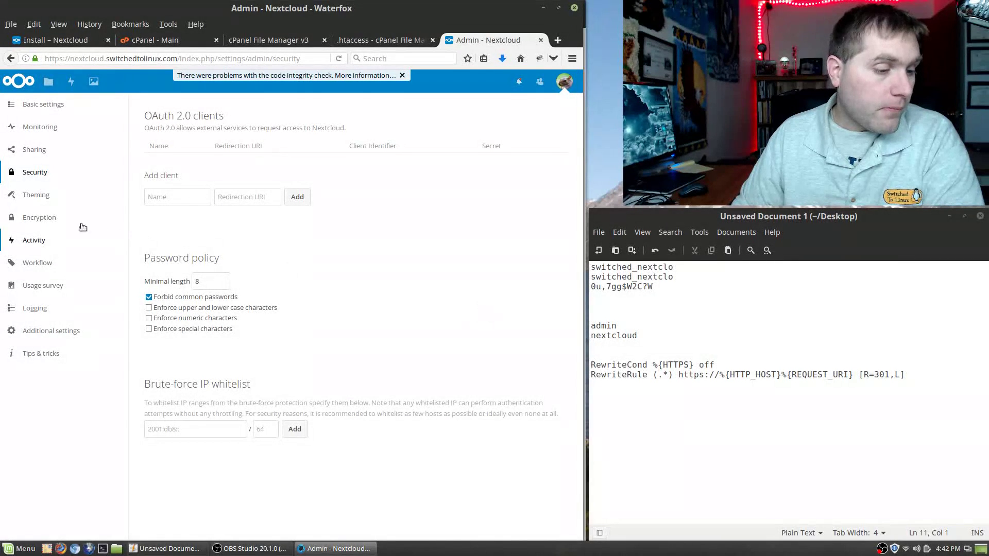
{"action": "left_click", "coordinate": [39, 196]}
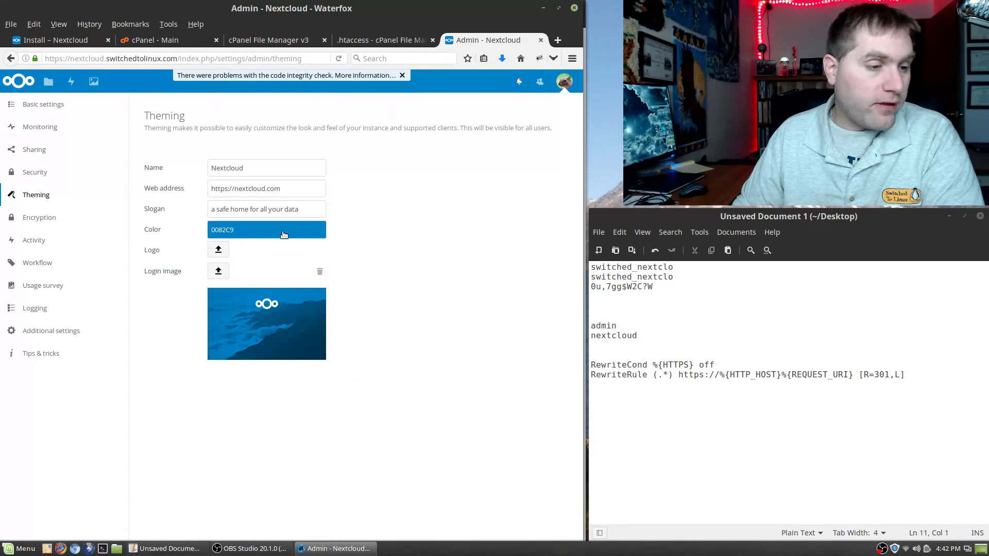
Set the theme colour to deep red C90303, then go to the Encryption settings
{"action": "left_click", "coordinate": [251, 232]}
{"action": "left_click_drag", "start_coordinate": [248, 252], "coordinate": [215, 246]}
{"action": "left_click", "coordinate": [463, 266]}
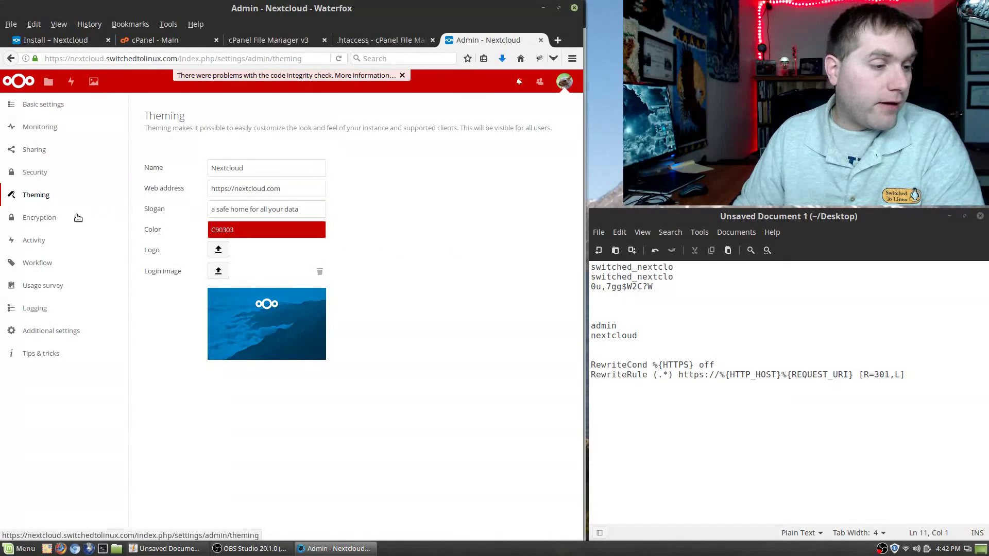
{"action": "left_click", "coordinate": [37, 221]}
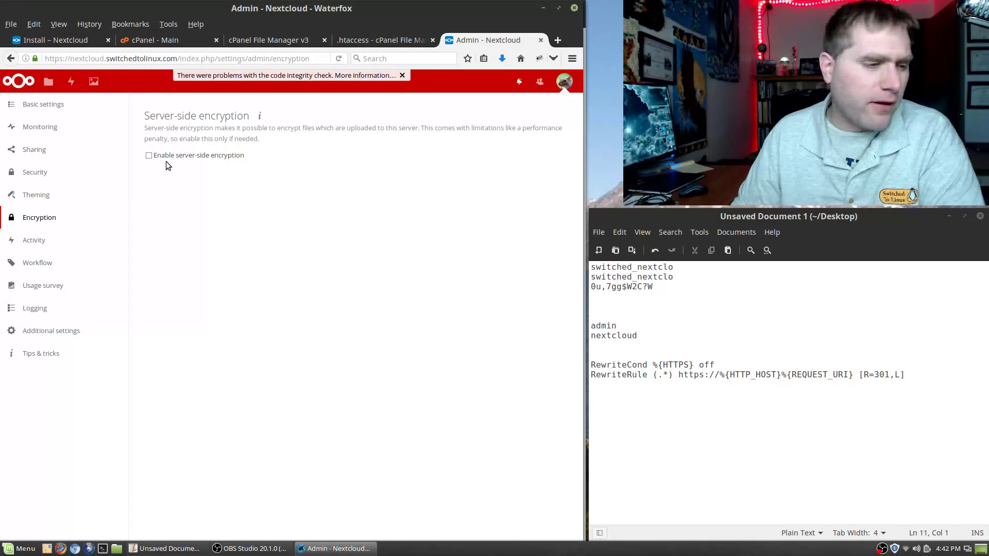
In Activity settings, uncheck the stream defaults for file creation, changes, deletes, restores, favorites and shares
{"action": "left_click", "coordinate": [34, 240]}
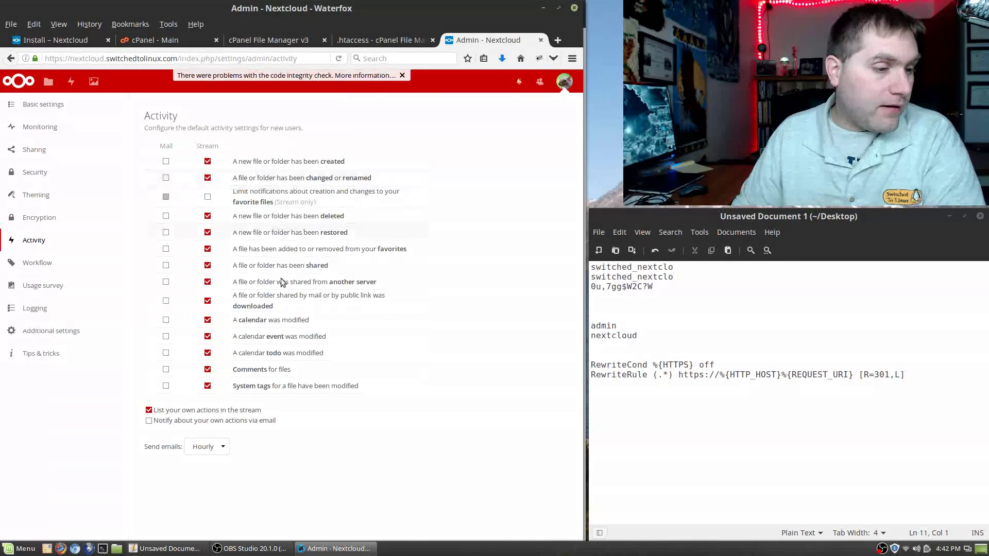
{"action": "left_click", "coordinate": [208, 161]}
{"action": "left_click", "coordinate": [207, 178]}
{"action": "left_click", "coordinate": [208, 216]}
{"action": "left_click", "coordinate": [207, 232]}
{"action": "left_click", "coordinate": [208, 249]}
{"action": "left_click", "coordinate": [208, 265]}
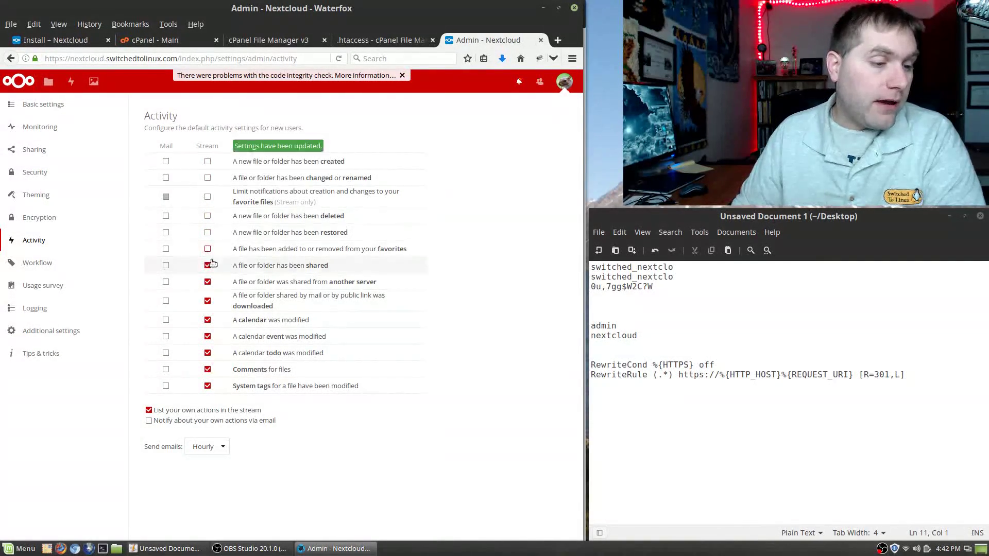
{"action": "left_click", "coordinate": [208, 282]}
Uncheck public link downloads, calendar, event, todo, comments and system tags in the default stream
{"action": "left_click", "coordinate": [207, 302]}
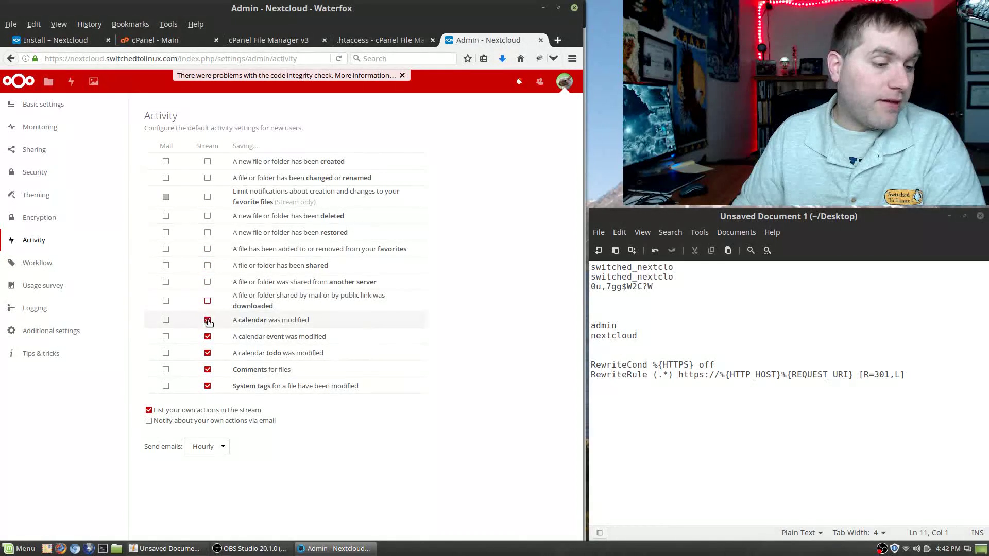
{"action": "left_click", "coordinate": [208, 320]}
{"action": "left_click", "coordinate": [207, 336]}
{"action": "left_click", "coordinate": [207, 353]}
{"action": "left_click", "coordinate": [207, 369]}
{"action": "left_click", "coordinate": [208, 386]}
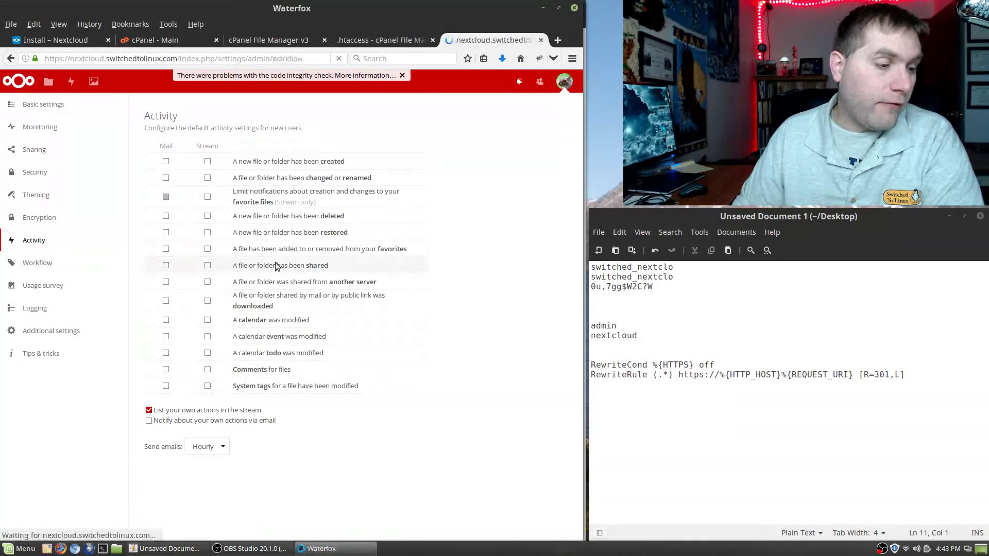
{"action": "left_click", "coordinate": [38, 263]}
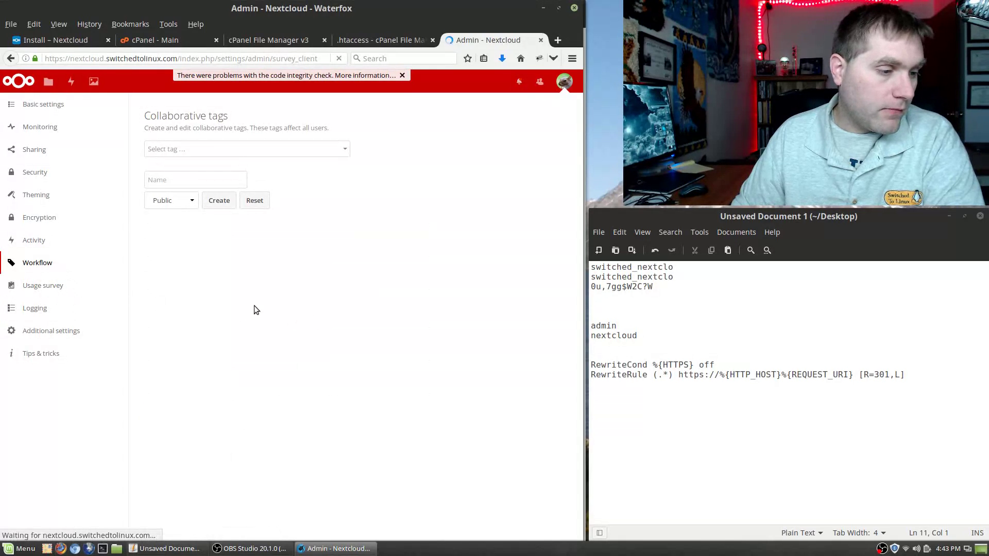
Browse the Logging, Additional settings and Tips & tricks pages, then go to Users management
{"action": "left_click", "coordinate": [33, 308]}
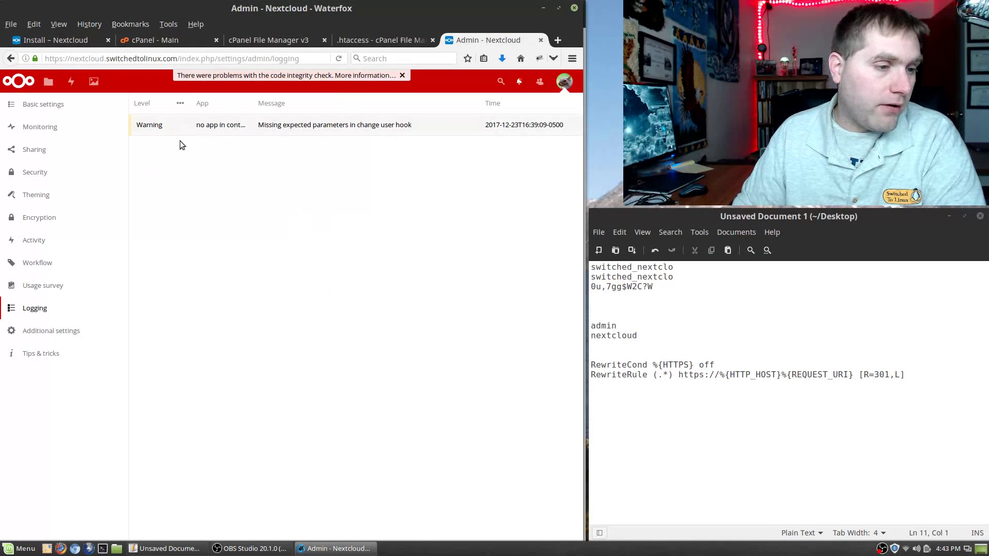
{"action": "left_click", "coordinate": [54, 336]}
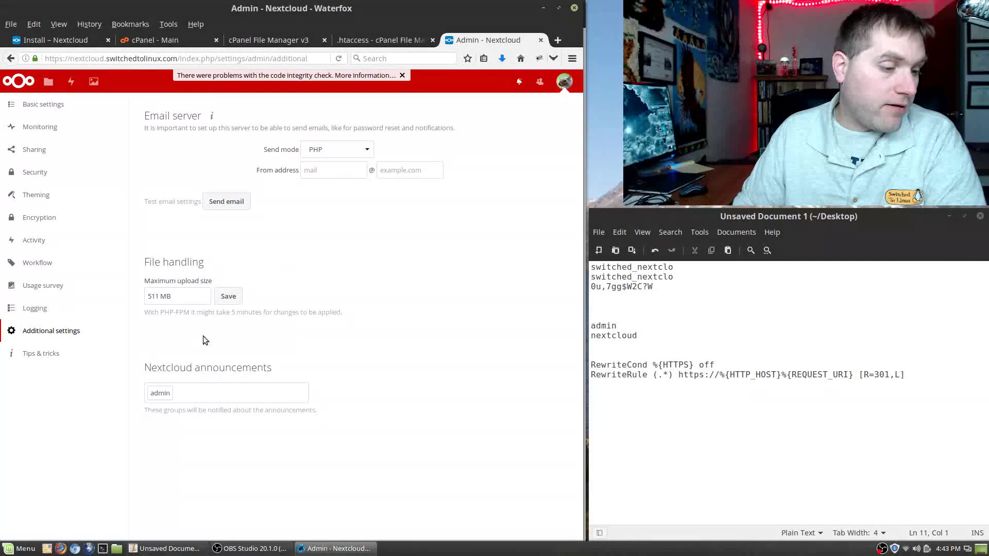
{"action": "left_click", "coordinate": [38, 353]}
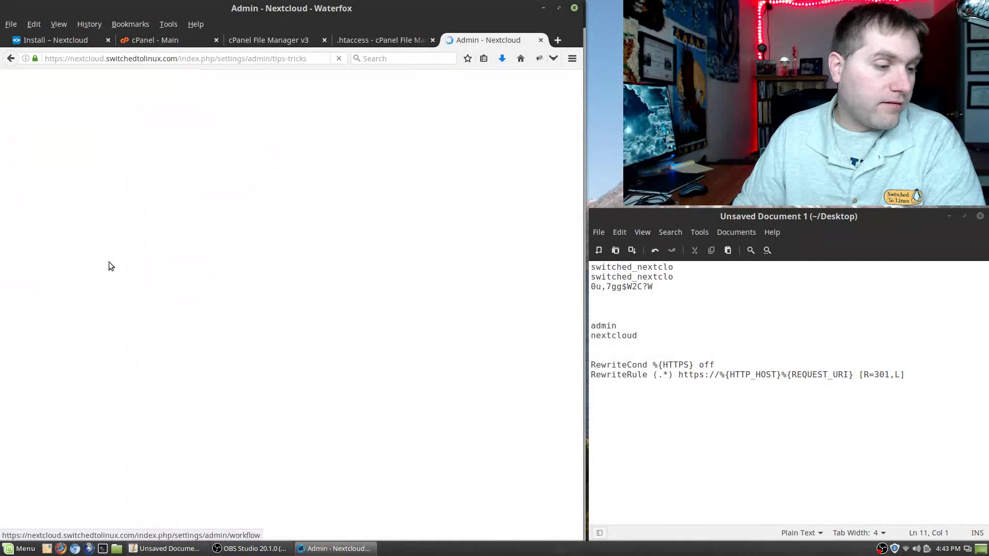
{"action": "left_click", "coordinate": [561, 80]}
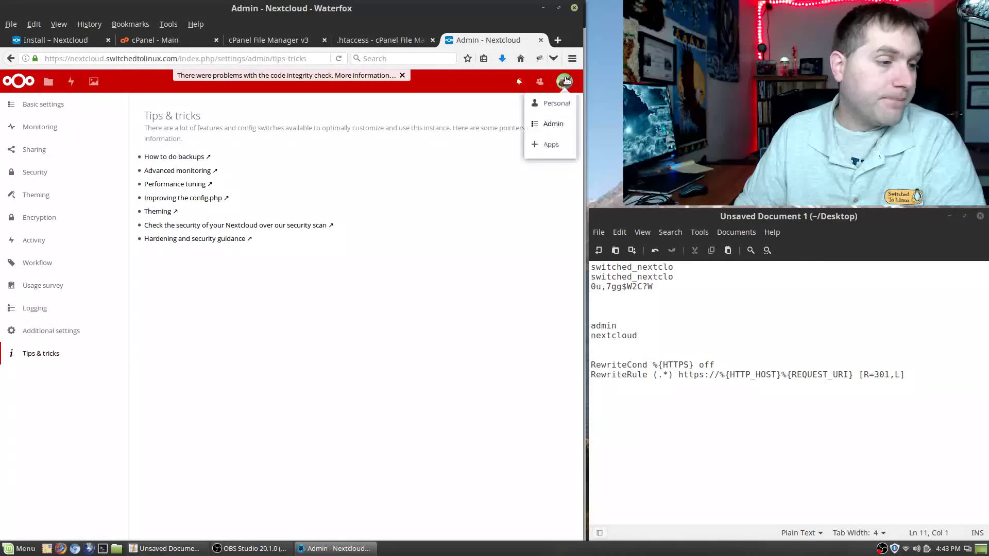
{"action": "left_click", "coordinate": [549, 166]}
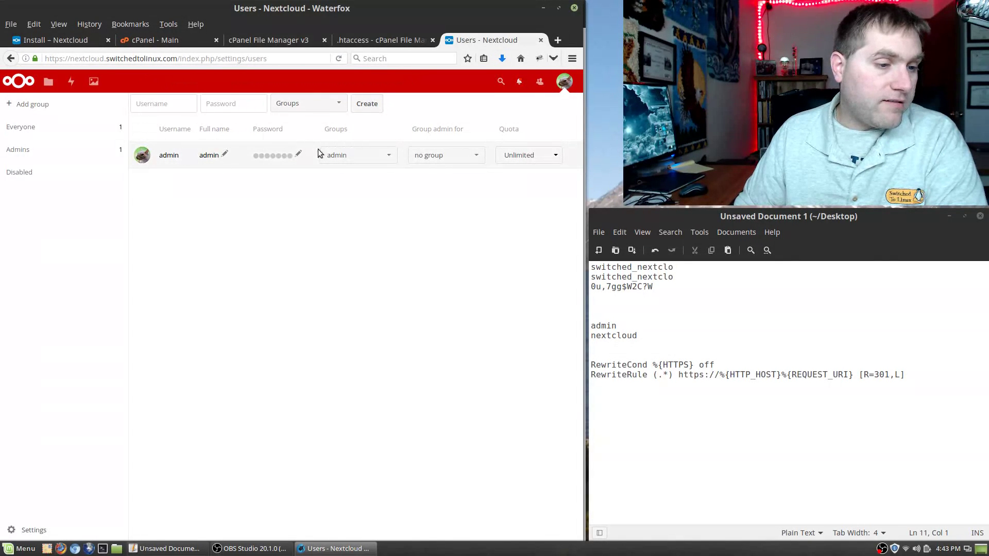
Enter username tom with a password, submit, and confirm with the admin password
{"action": "left_click", "coordinate": [186, 103]}
{"action": "key", "text": "Tab"}
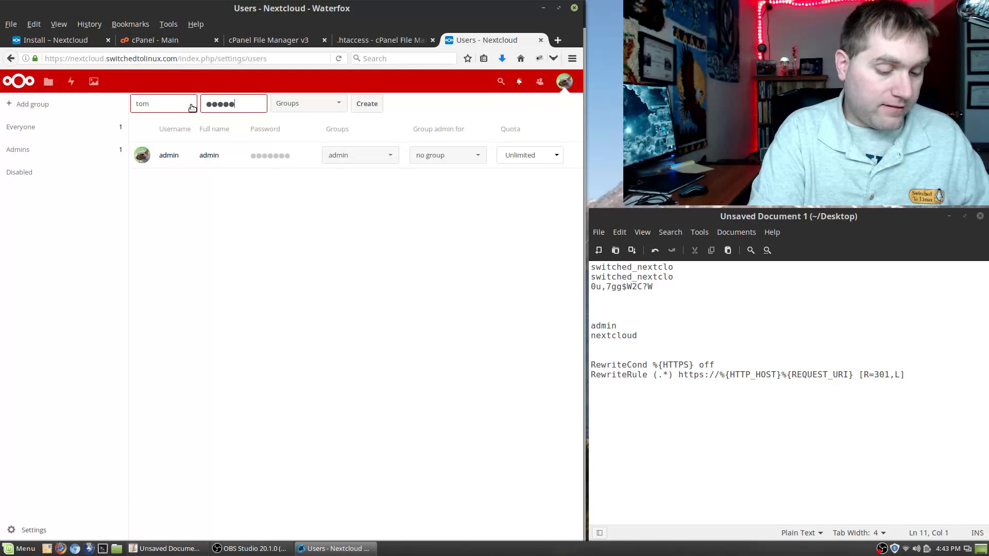
{"action": "key", "text": "Tab"}
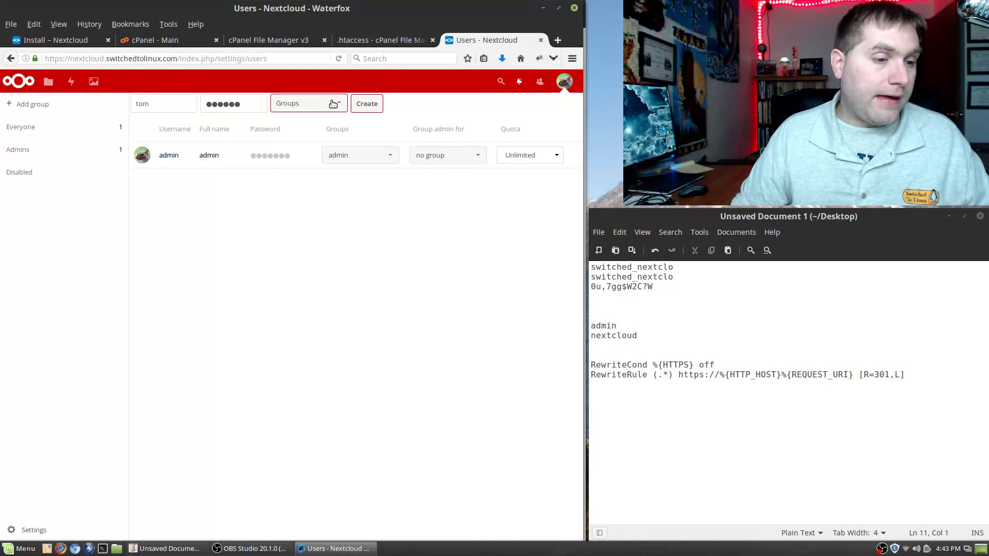
{"action": "left_click", "coordinate": [355, 104]}
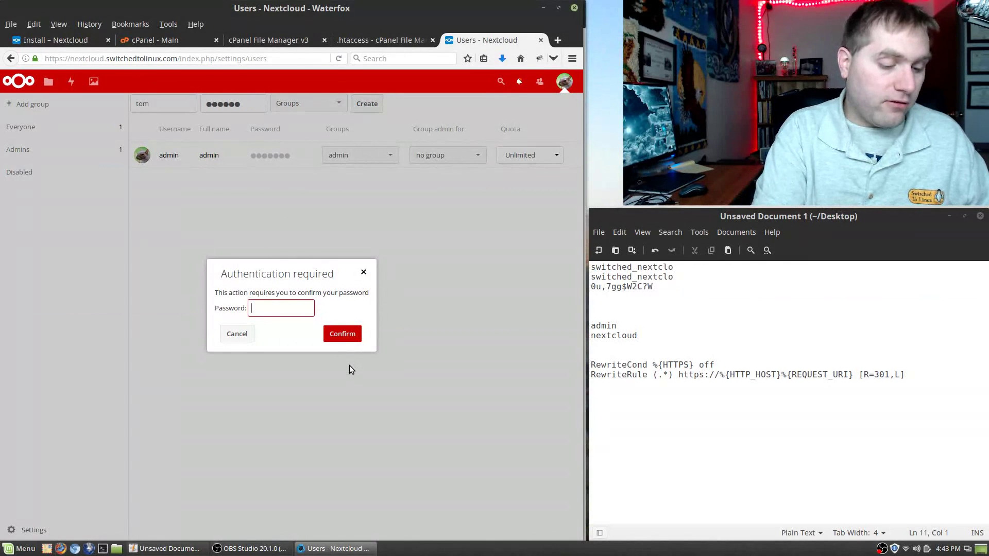
{"action": "type", "text": "•••••••••"}
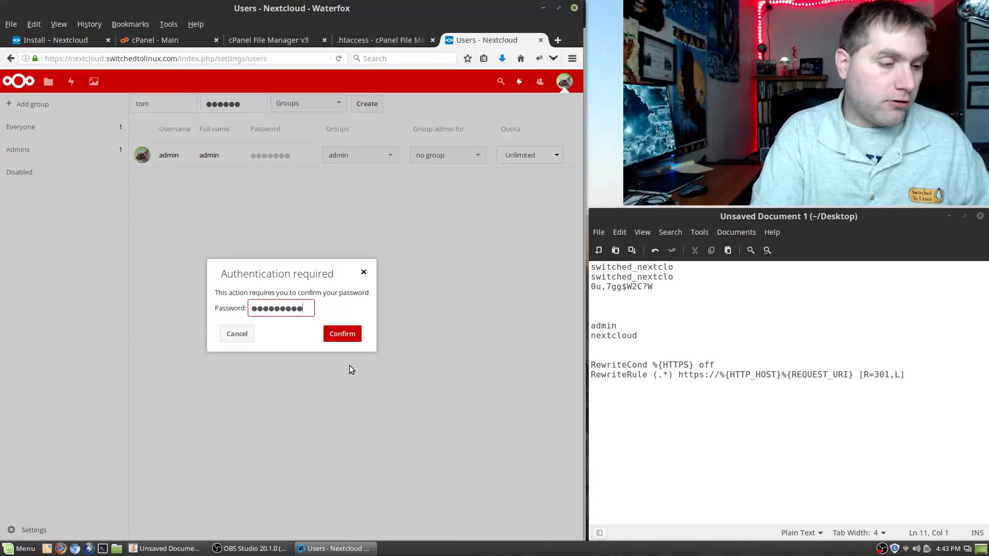
{"action": "left_click", "coordinate": [347, 330]}
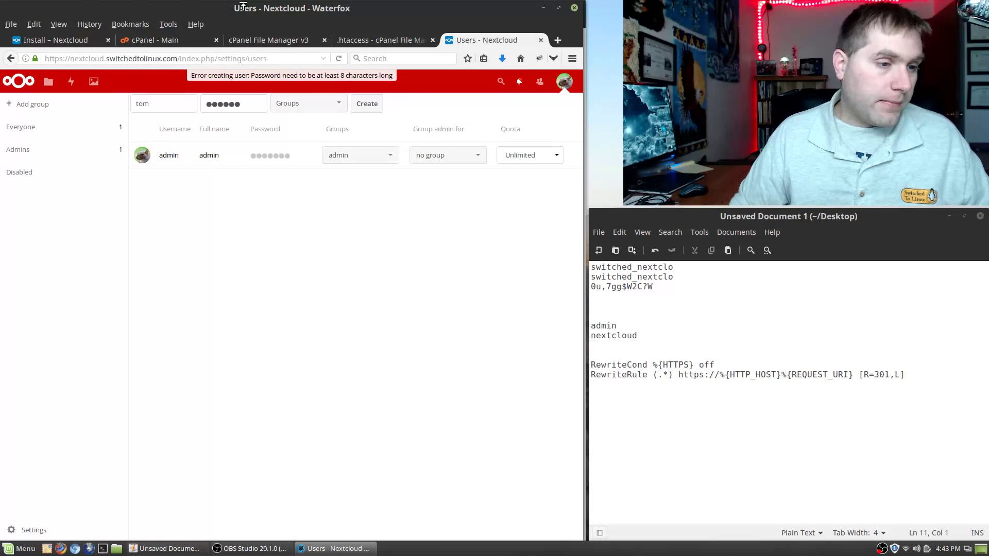
Lengthen tom's password to meet the minimum length and create the user
{"action": "left_click", "coordinate": [264, 107]}
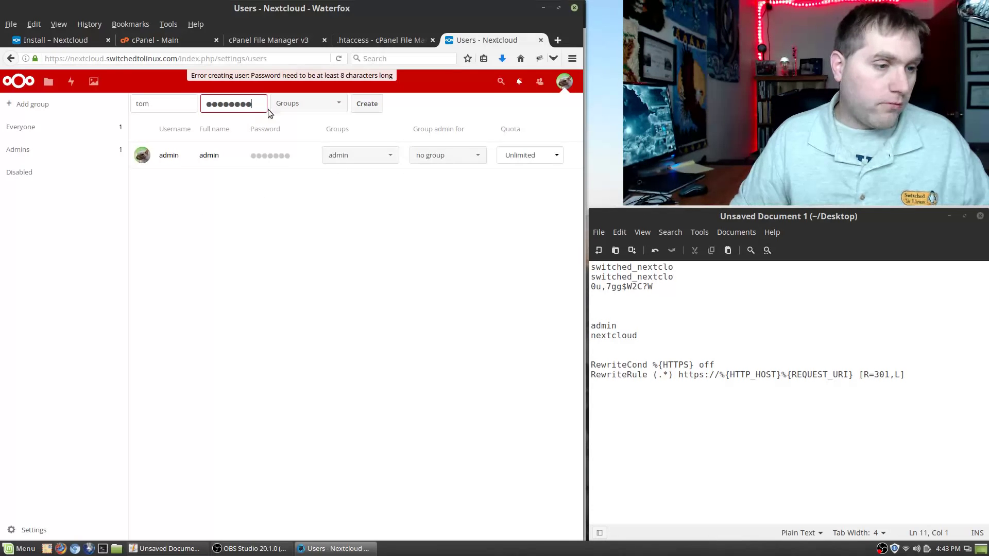
{"action": "left_click", "coordinate": [374, 105]}
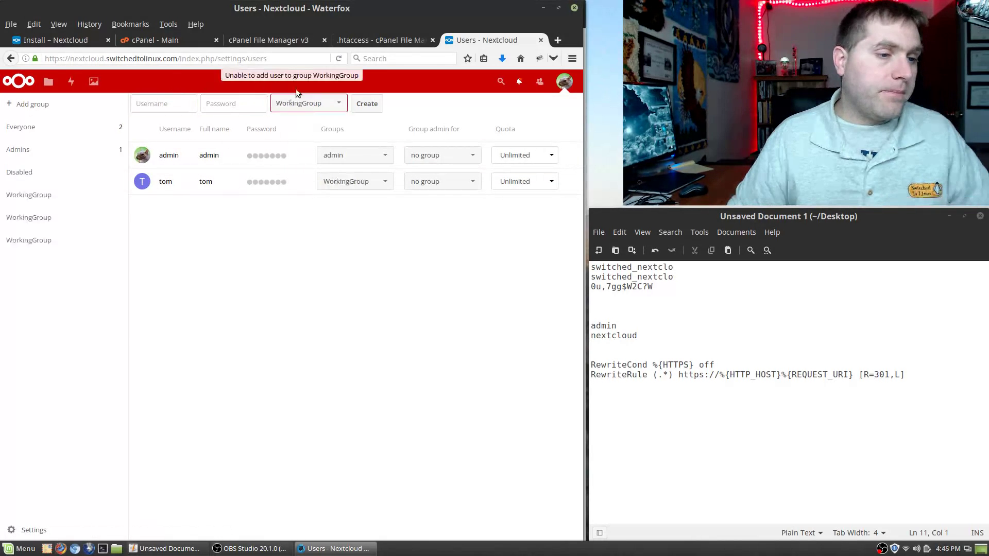
Check the available choices in the new-user Groups dropdown
{"action": "left_click", "coordinate": [325, 103]}
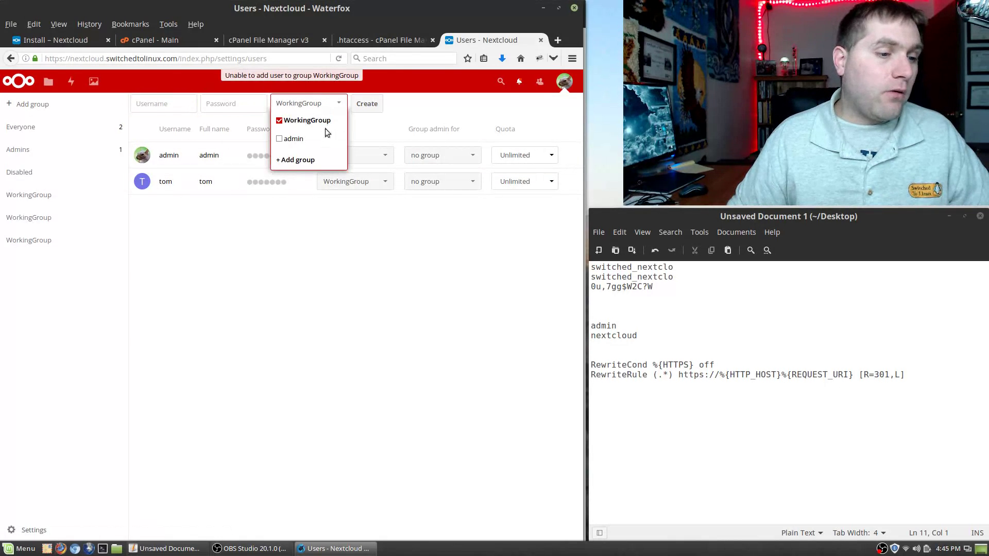
{"action": "left_click", "coordinate": [441, 109]}
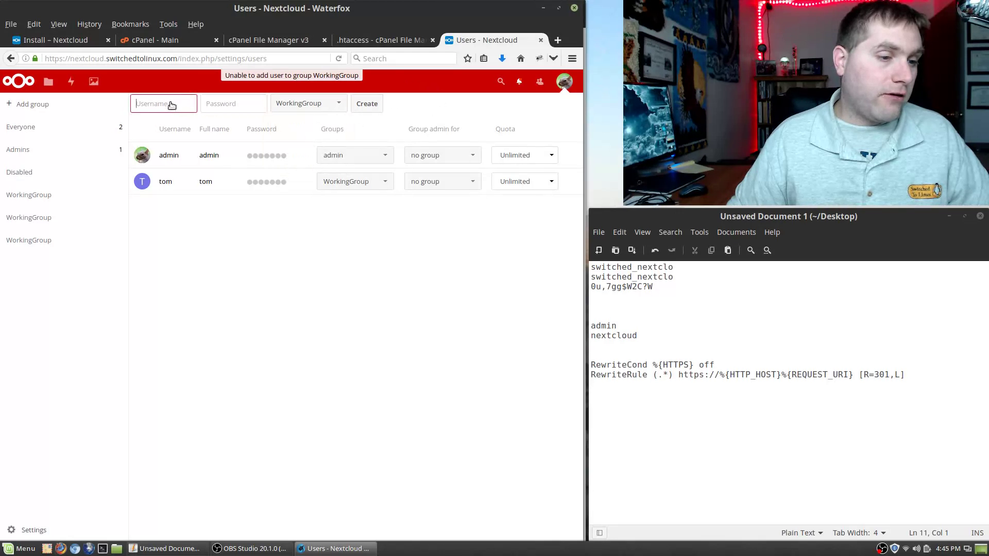
{"action": "left_click", "coordinate": [332, 103]}
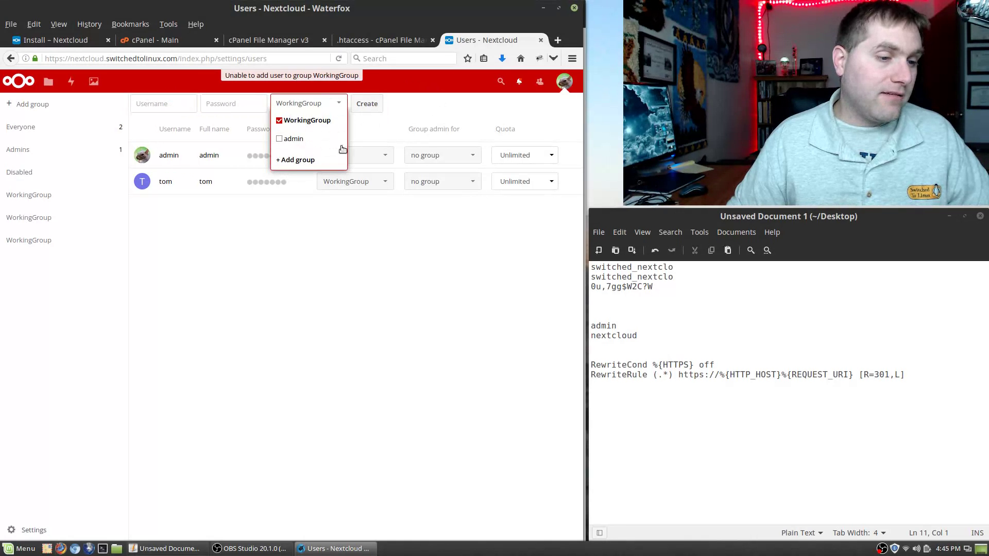
{"action": "left_click", "coordinate": [411, 113]}
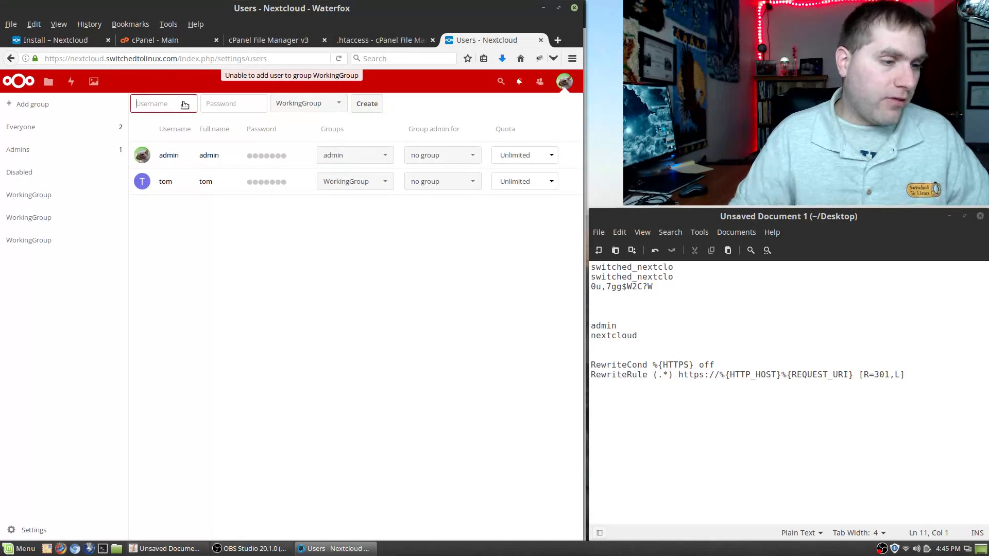
Create user bob with a password and WorkingGroup membership
{"action": "type", "text": "b"}
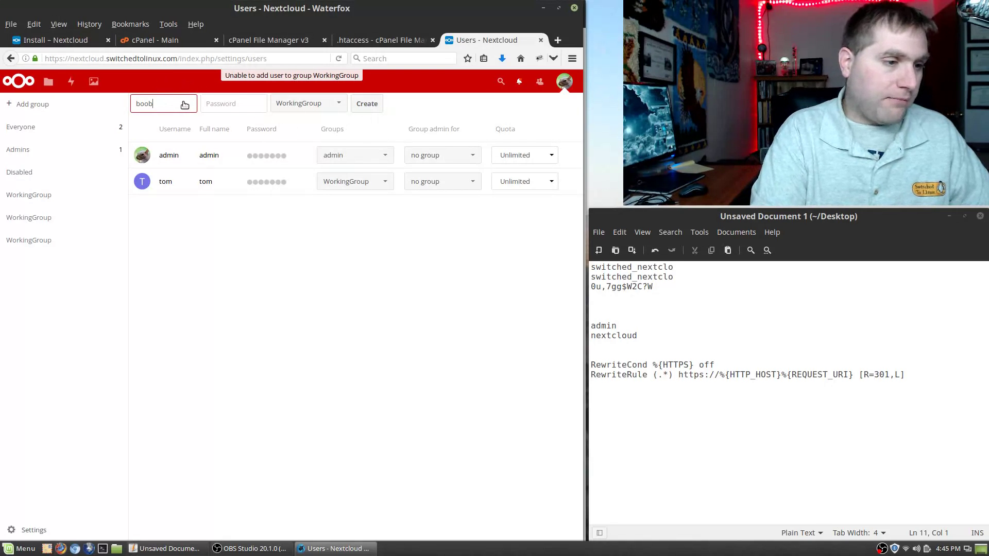
{"action": "type", "text": "ob"}
{"action": "key", "text": "Tab"}
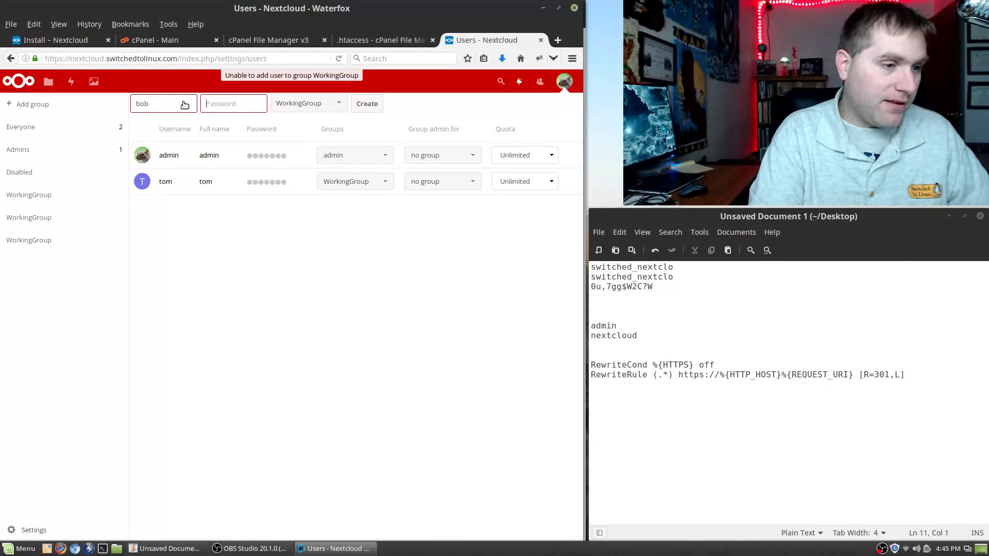
{"action": "type", "text": "passw"}
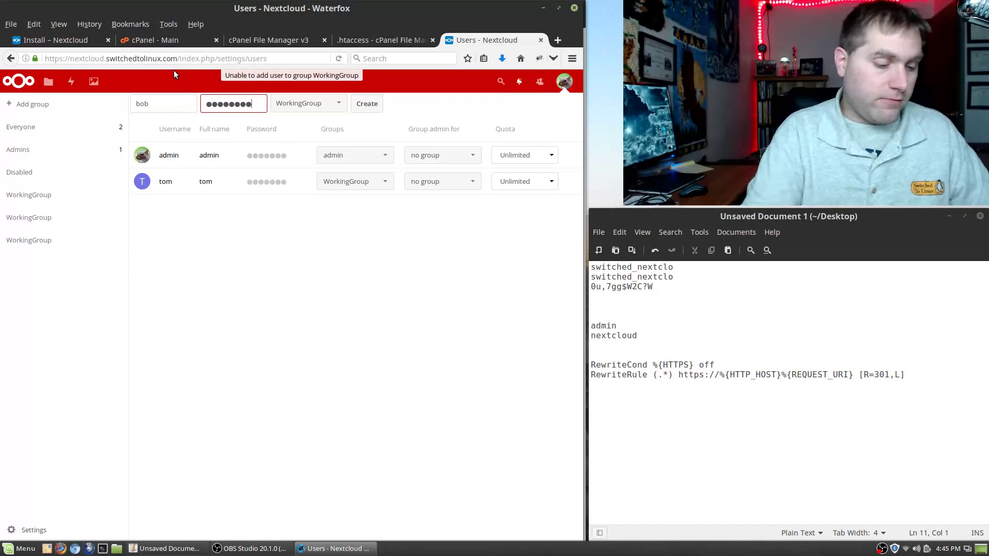
{"action": "key", "text": "Tab"}
{"action": "key", "text": "Tab"}
{"action": "left_click", "coordinate": [338, 103]}
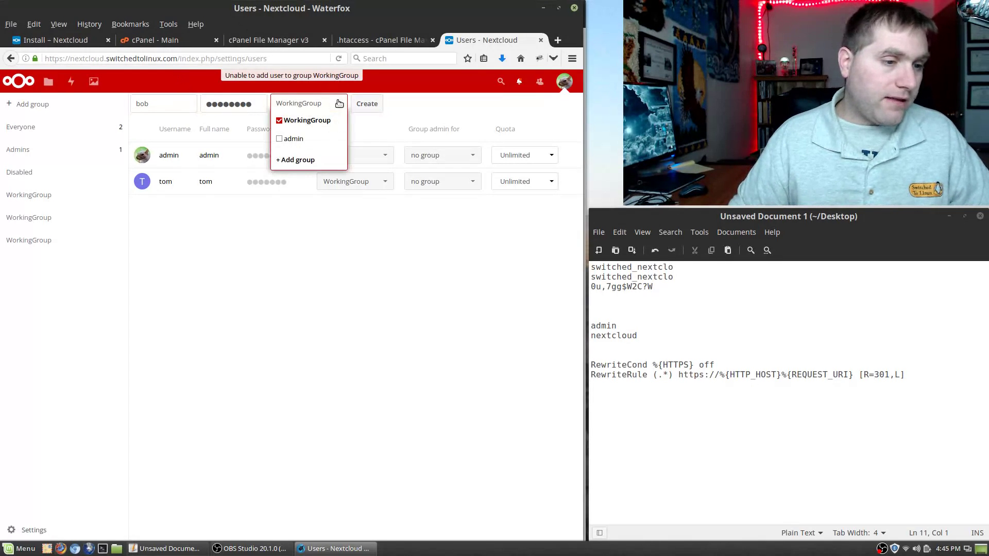
{"action": "left_click", "coordinate": [281, 120]}
{"action": "left_click", "coordinate": [367, 104]}
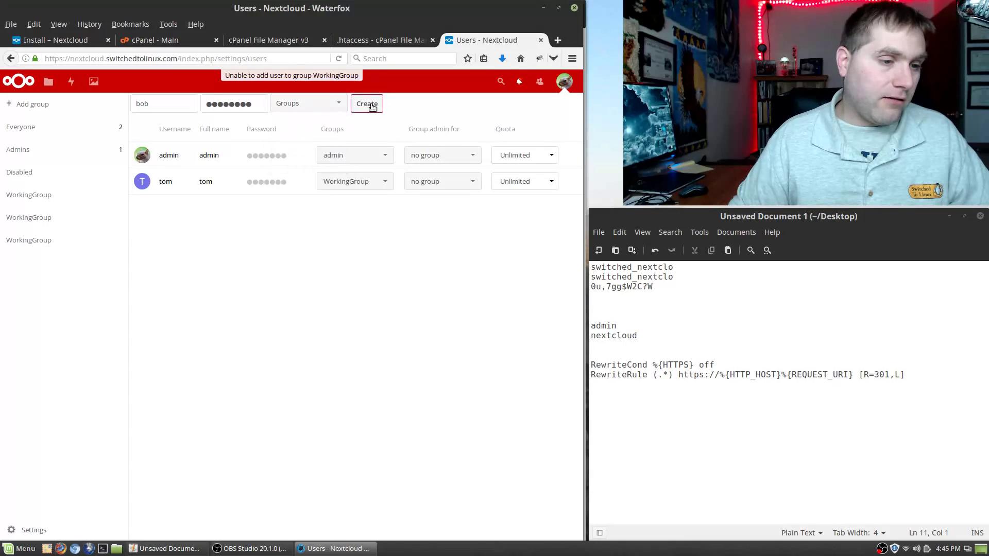
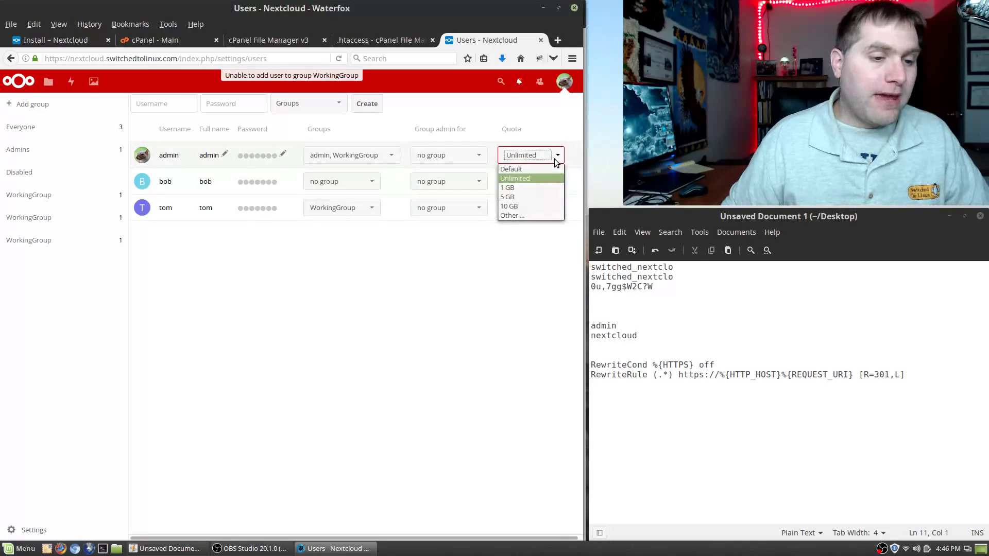
Set the storage quota of admin, bob and tom to 1 GB
{"action": "left_click", "coordinate": [552, 186]}
{"action": "left_click", "coordinate": [551, 185]}
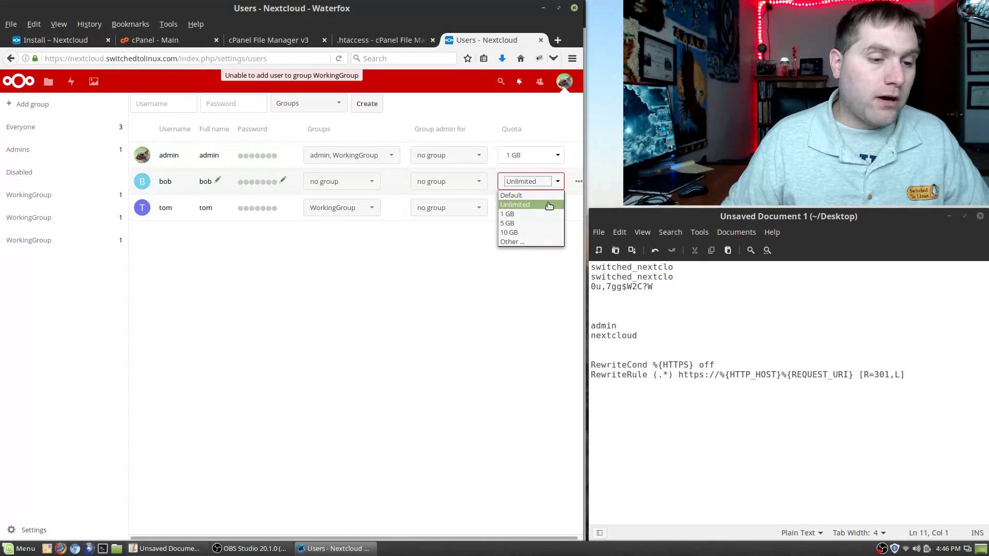
{"action": "left_click", "coordinate": [548, 213]}
{"action": "left_click", "coordinate": [548, 208]}
{"action": "left_click", "coordinate": [545, 236]}
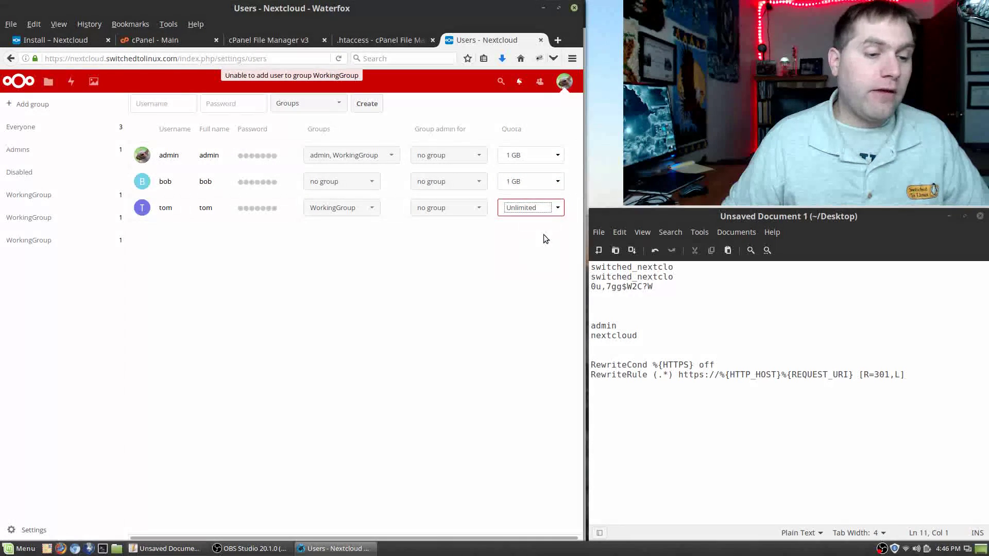
{"action": "left_click", "coordinate": [541, 208]}
{"action": "left_click", "coordinate": [544, 240]}
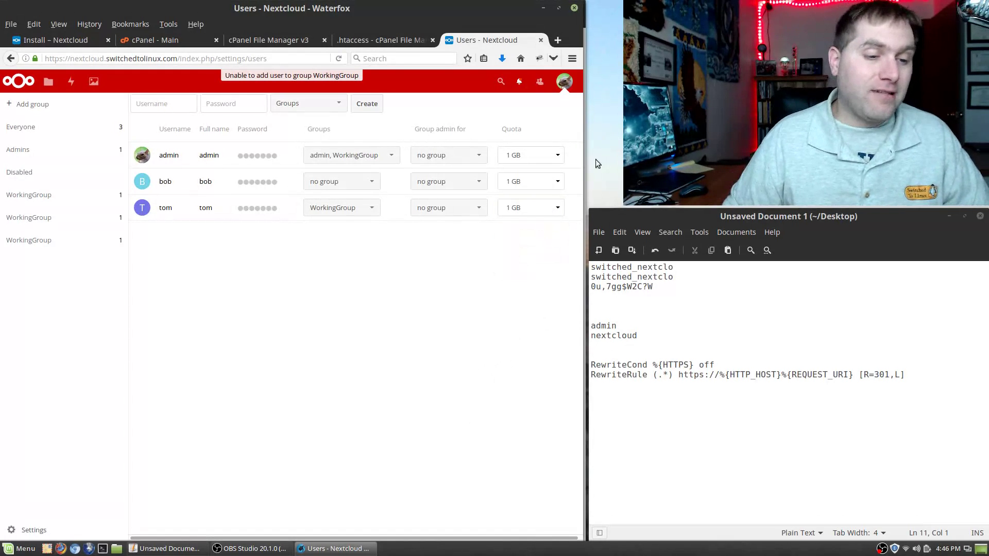
{"action": "left_click", "coordinate": [554, 209]}
{"action": "left_click", "coordinate": [519, 319]}
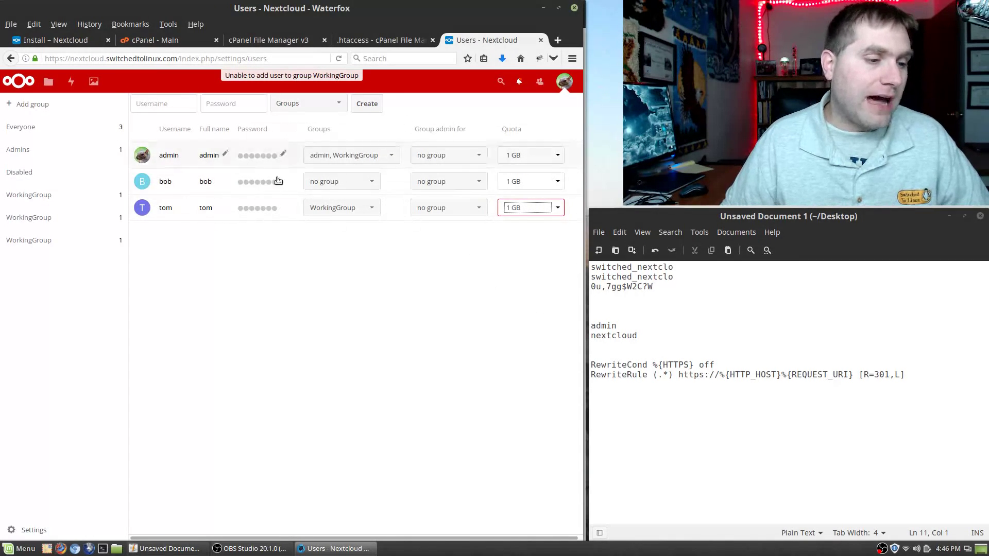
Add bob and tom to WorkingGroup, reloading the Users page in between
{"action": "left_click", "coordinate": [340, 208]}
{"action": "left_click", "coordinate": [340, 207]}
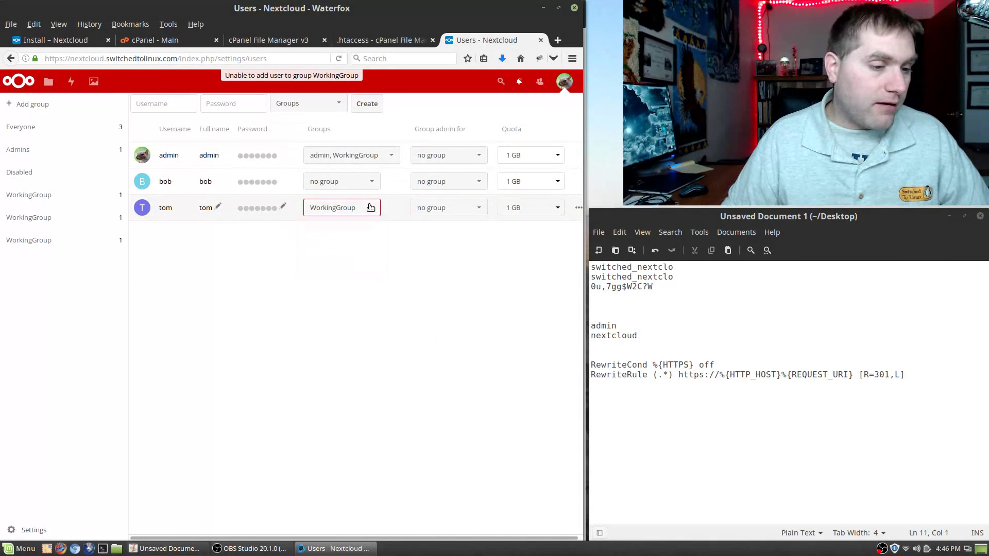
{"action": "left_click", "coordinate": [358, 209]}
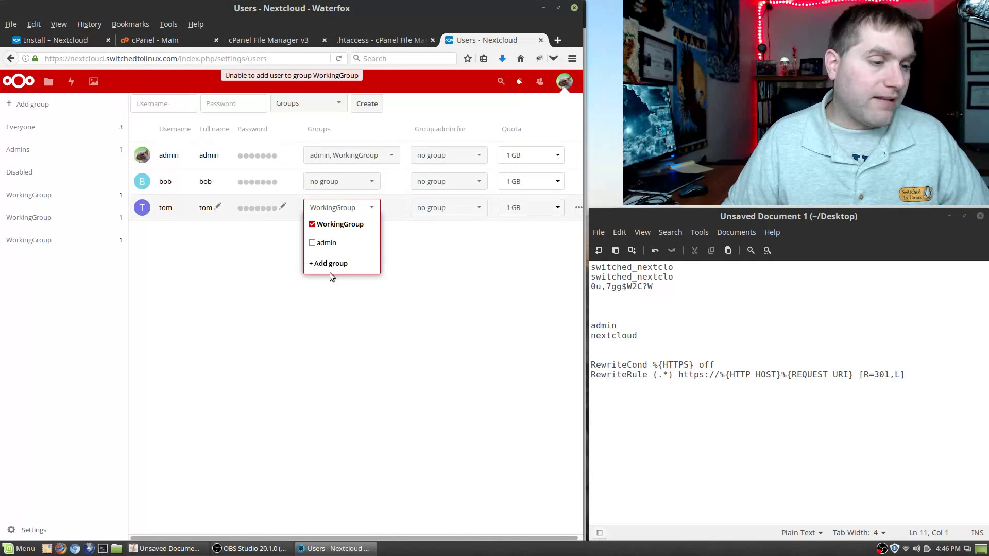
{"action": "left_click", "coordinate": [439, 285]}
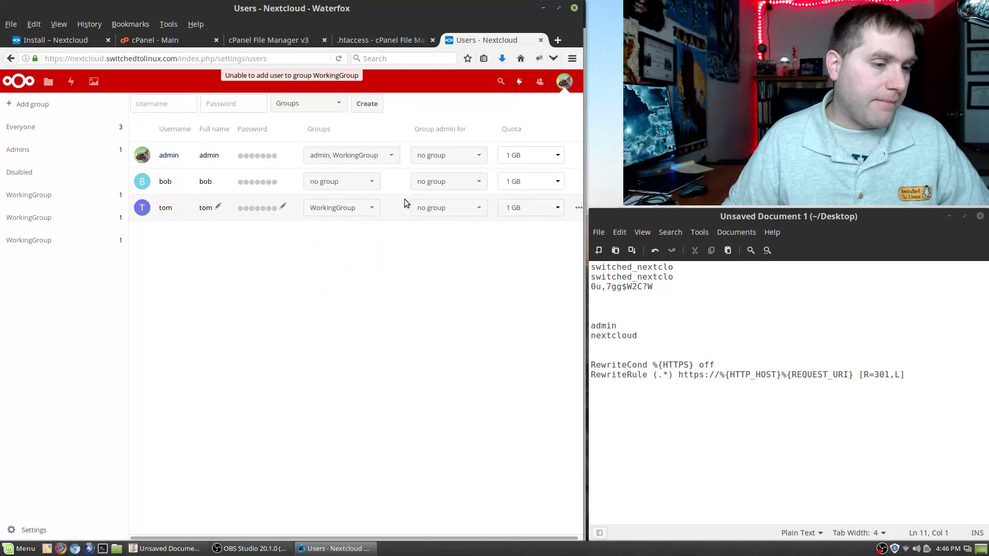
{"action": "left_click", "coordinate": [368, 181]}
{"action": "left_click", "coordinate": [347, 216]}
{"action": "left_click", "coordinate": [435, 309]}
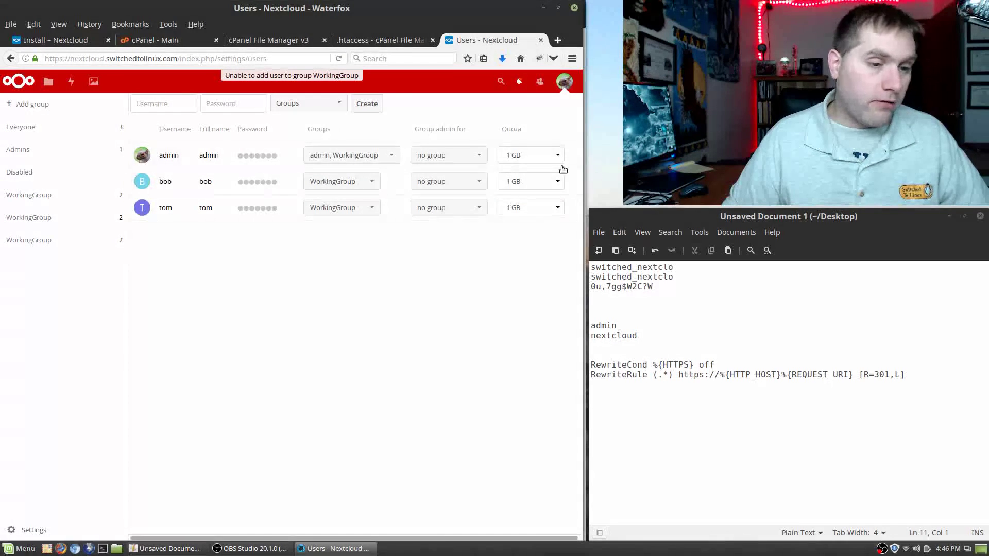
{"action": "key", "text": "F5"}
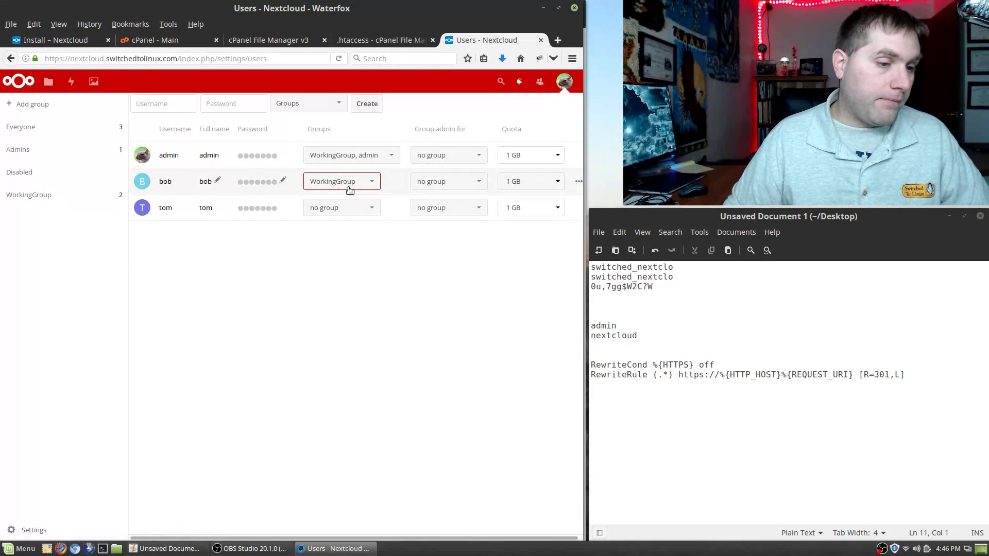
{"action": "left_click", "coordinate": [367, 209]}
{"action": "left_click", "coordinate": [344, 241]}
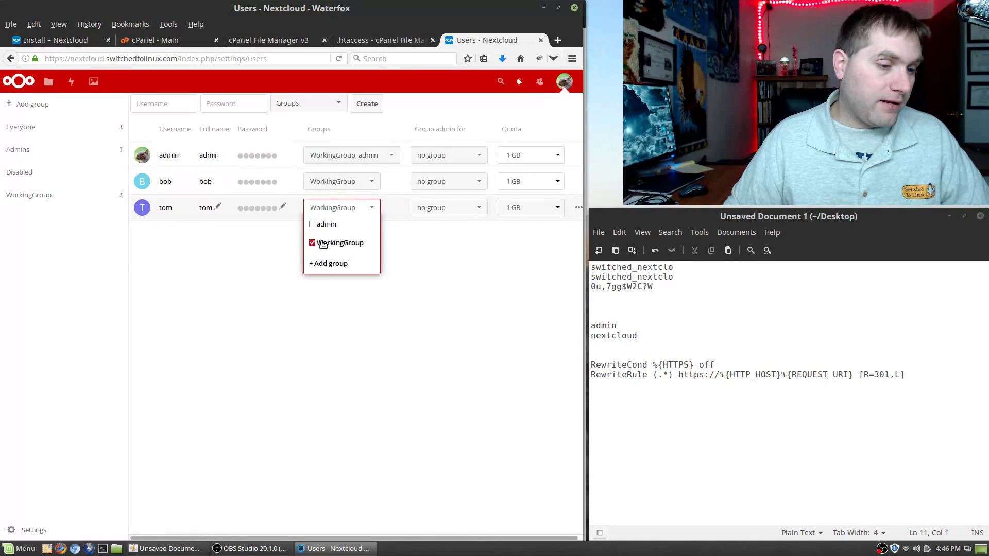
{"action": "left_click", "coordinate": [446, 292]}
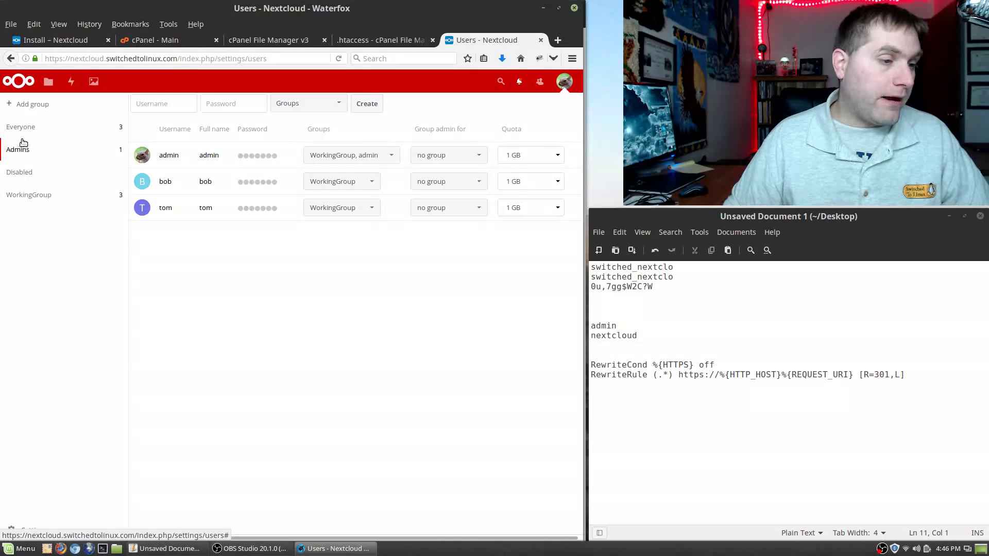
Cancel the new-group form and go to Apps from the account menu
{"action": "left_click", "coordinate": [13, 108]}
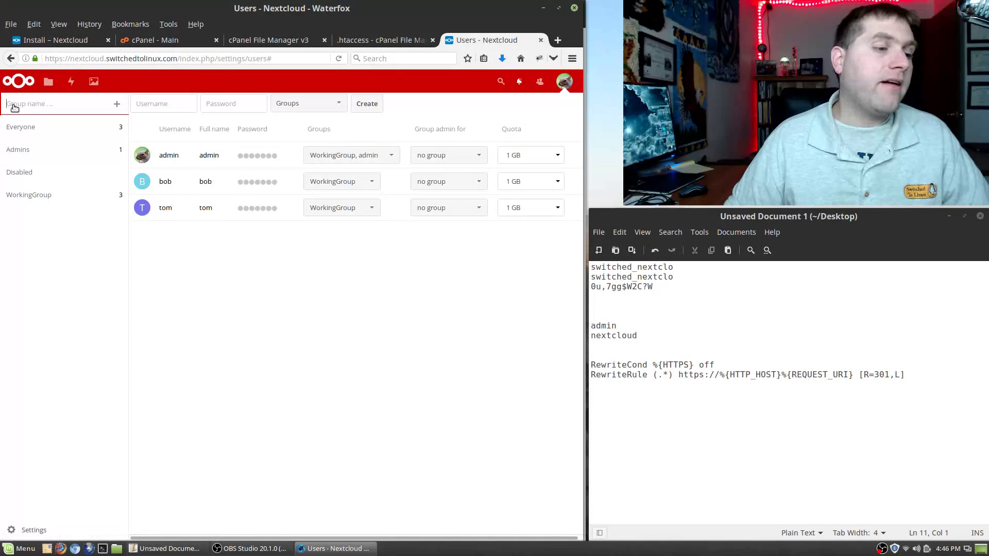
{"action": "left_click", "coordinate": [317, 340]}
{"action": "left_click", "coordinate": [565, 85]}
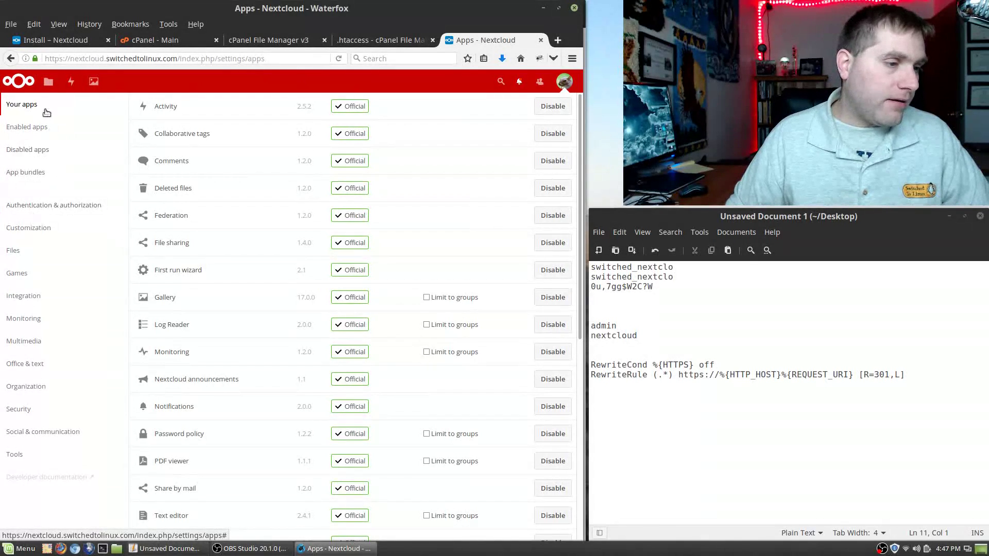
Browse past Authentication & authorization and scroll through the Customization app cards
{"action": "left_click", "coordinate": [27, 204]}
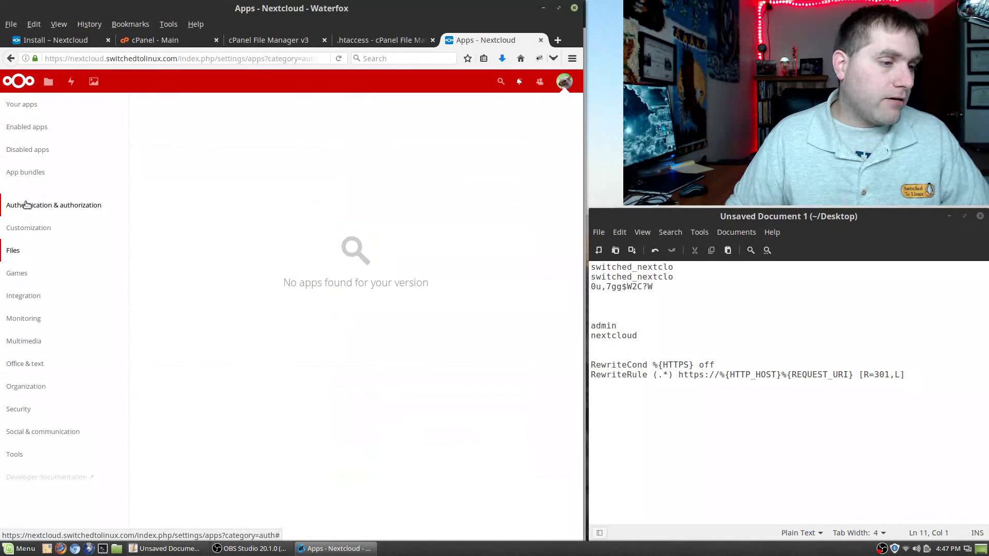
{"action": "left_click", "coordinate": [30, 231]}
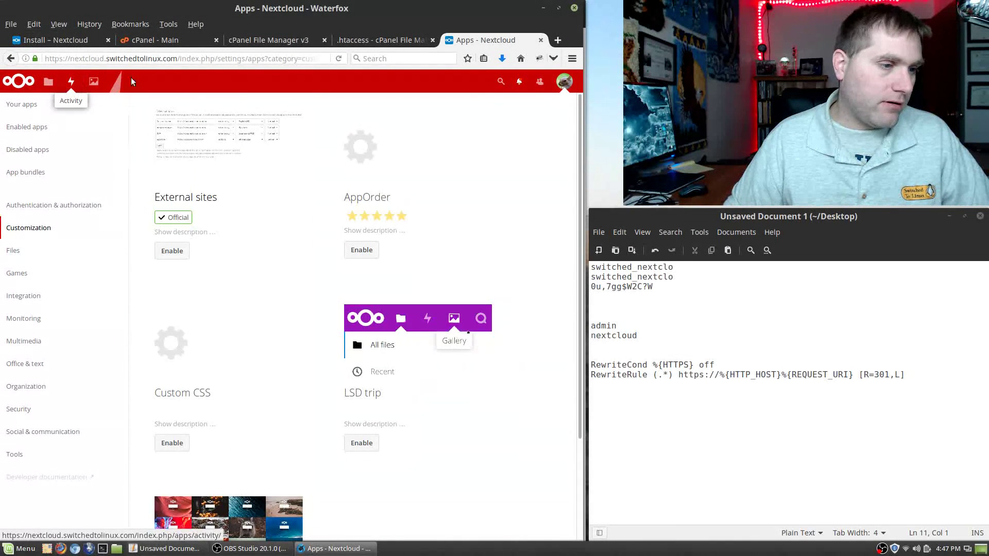
{"action": "scroll", "coordinate": [251, 242], "scroll_direction": "down", "scroll_amount": 3}
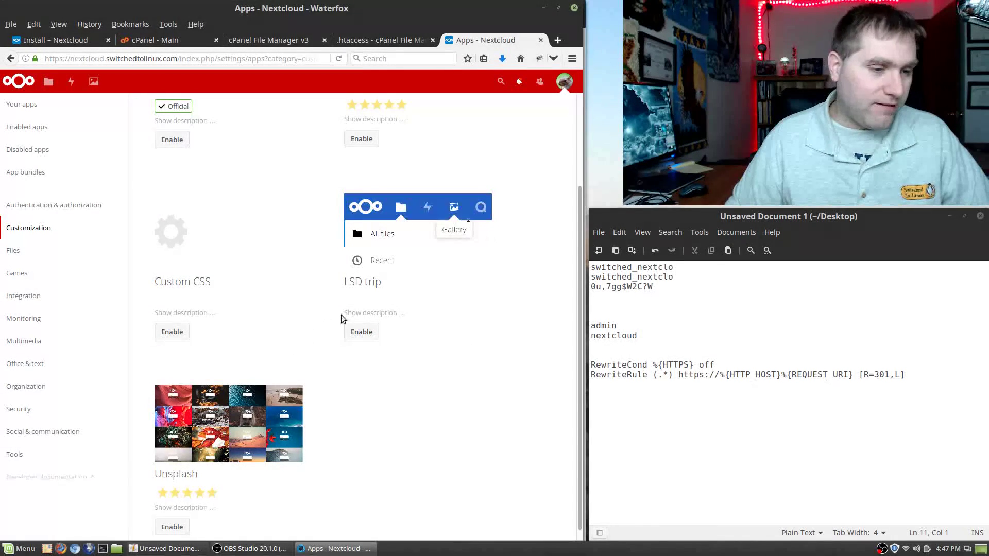
{"action": "scroll", "coordinate": [435, 342], "scroll_direction": "down", "scroll_amount": 1}
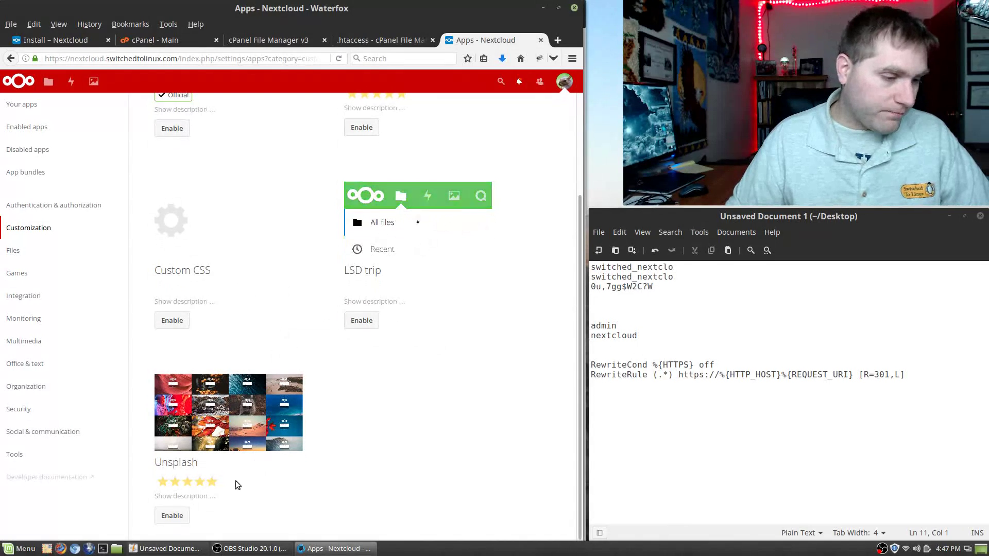
In the Files app category, enable the Group folders app
{"action": "left_click", "coordinate": [126, 248]}
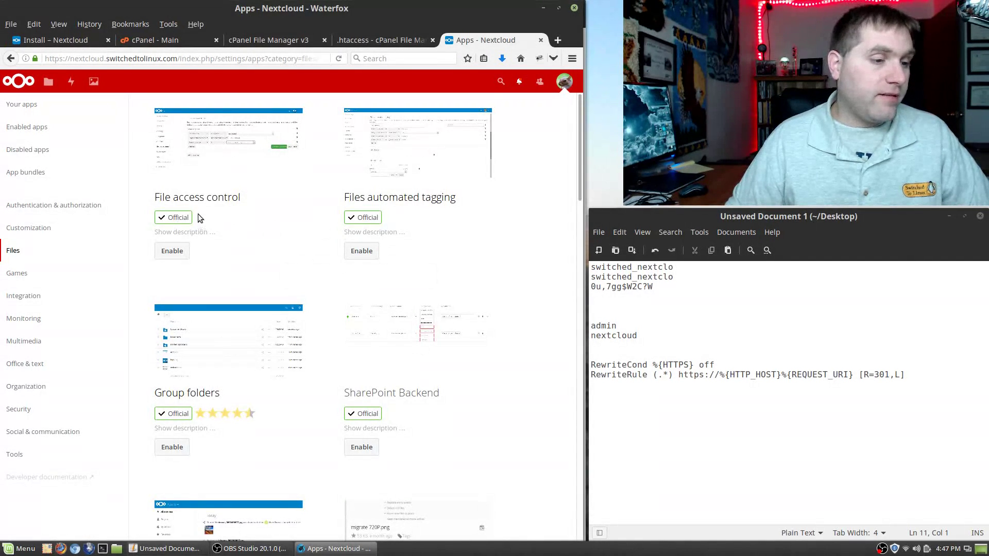
{"action": "scroll", "coordinate": [258, 302], "scroll_direction": "down", "scroll_amount": 3}
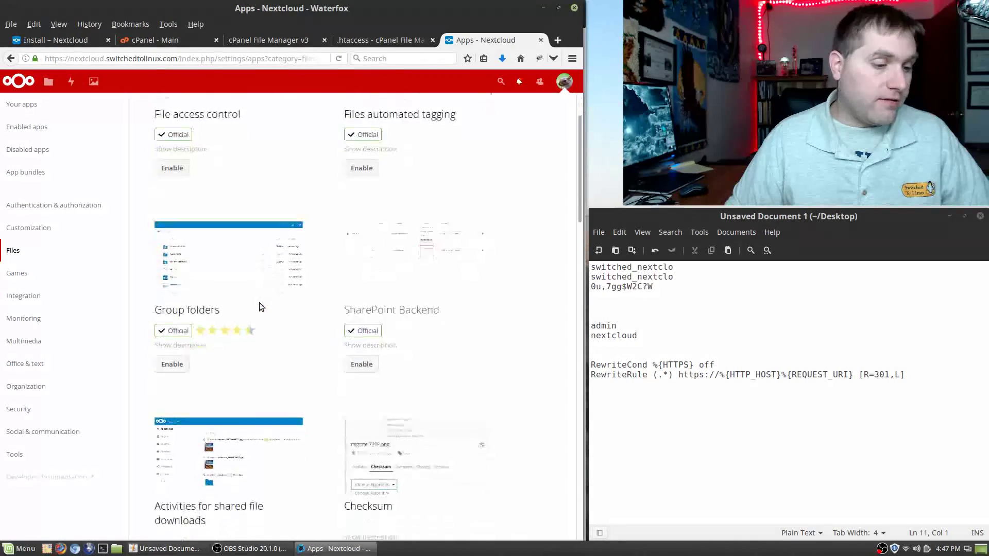
{"action": "scroll", "coordinate": [268, 320], "scroll_direction": "down", "scroll_amount": 8}
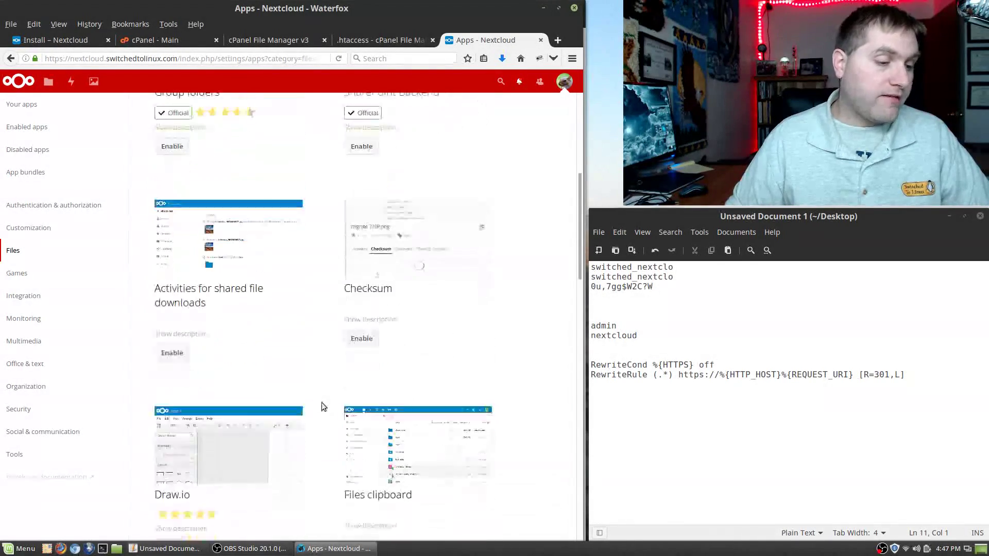
{"action": "scroll", "coordinate": [315, 402], "scroll_direction": "down", "scroll_amount": 5}
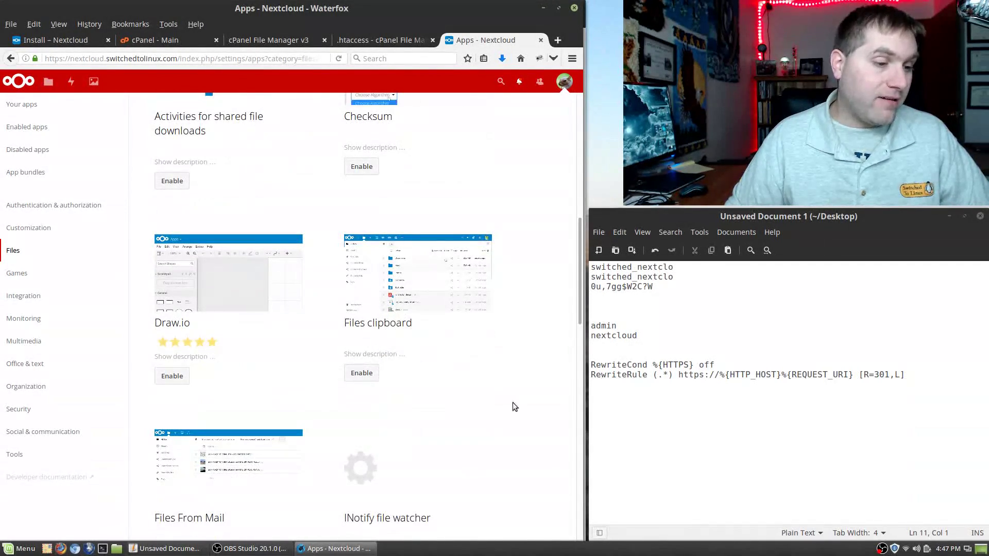
{"action": "scroll", "coordinate": [393, 331], "scroll_direction": "up", "scroll_amount": 15}
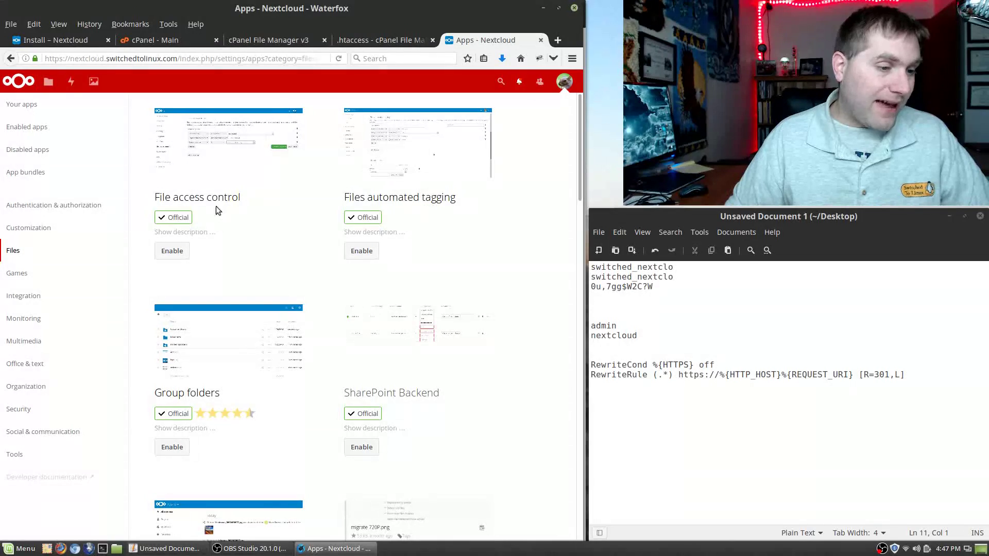
{"action": "scroll", "coordinate": [289, 249], "scroll_direction": "down", "scroll_amount": 3}
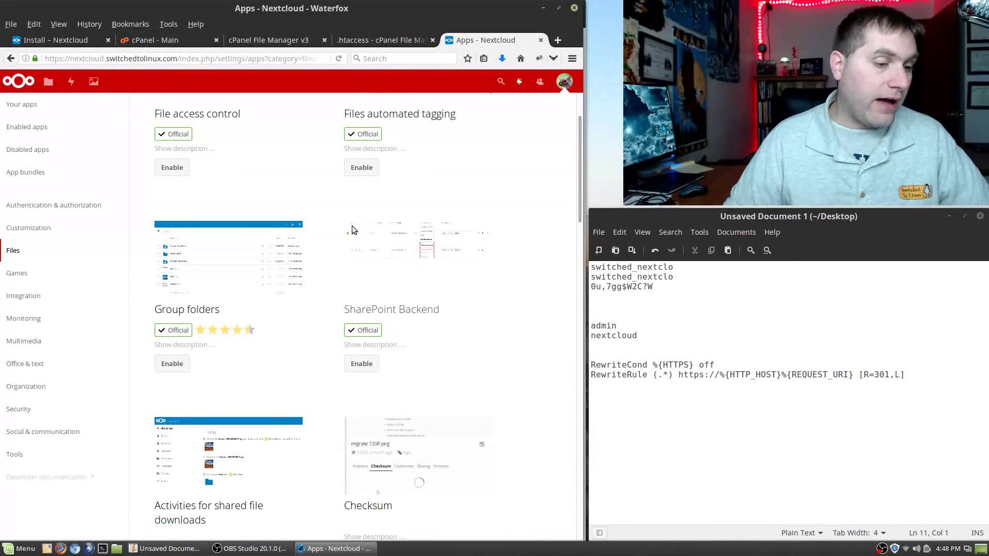
{"action": "scroll", "coordinate": [221, 299], "scroll_direction": "down", "scroll_amount": 8}
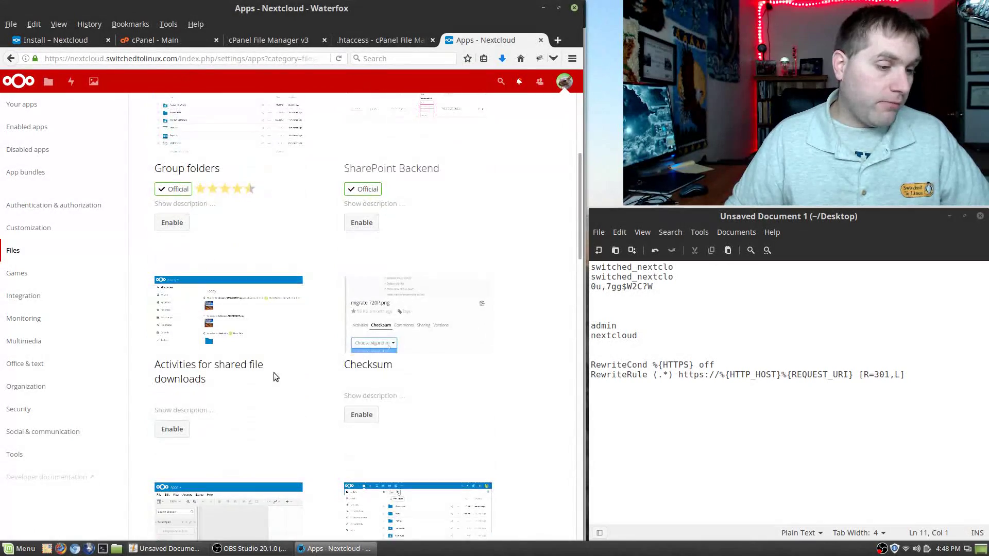
{"action": "scroll", "coordinate": [261, 227], "scroll_direction": "up", "scroll_amount": 3}
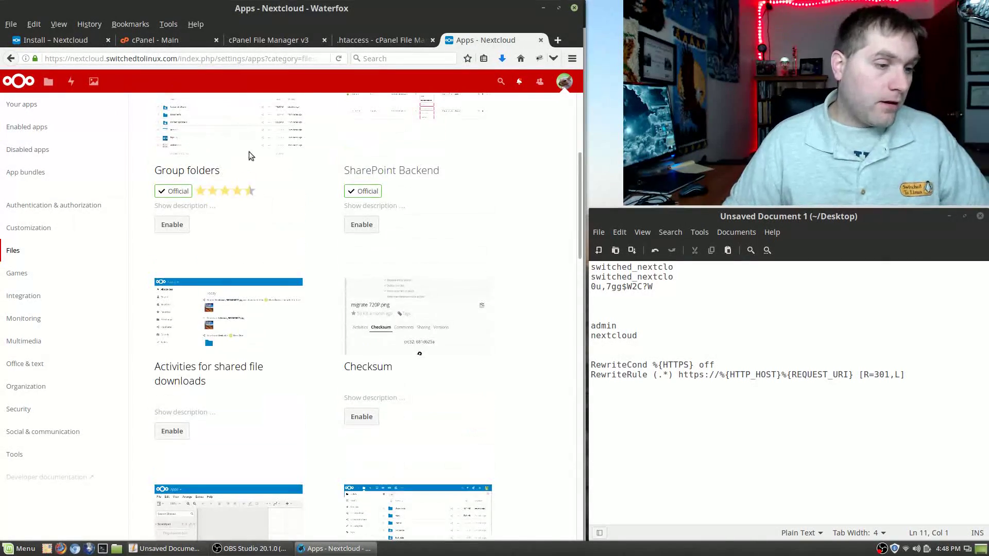
{"action": "scroll", "coordinate": [249, 154], "scroll_direction": "up", "scroll_amount": 4}
{"action": "mouse_move", "coordinate": [175, 305]}
{"action": "left_click", "coordinate": [172, 336]}
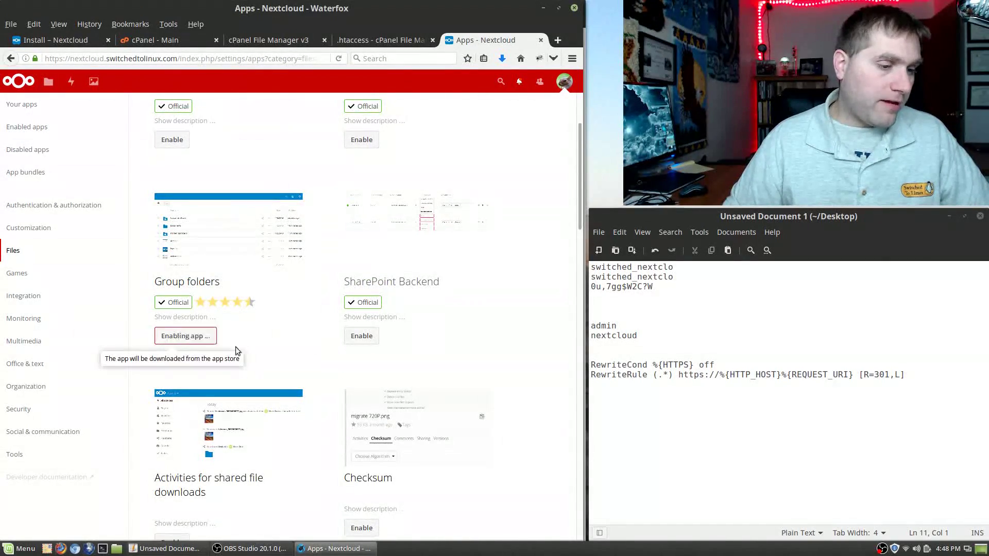
Enable the Reader (ebook reader) app, then view the empty Games category
{"action": "scroll", "coordinate": [464, 314], "scroll_direction": "down", "scroll_amount": 1}
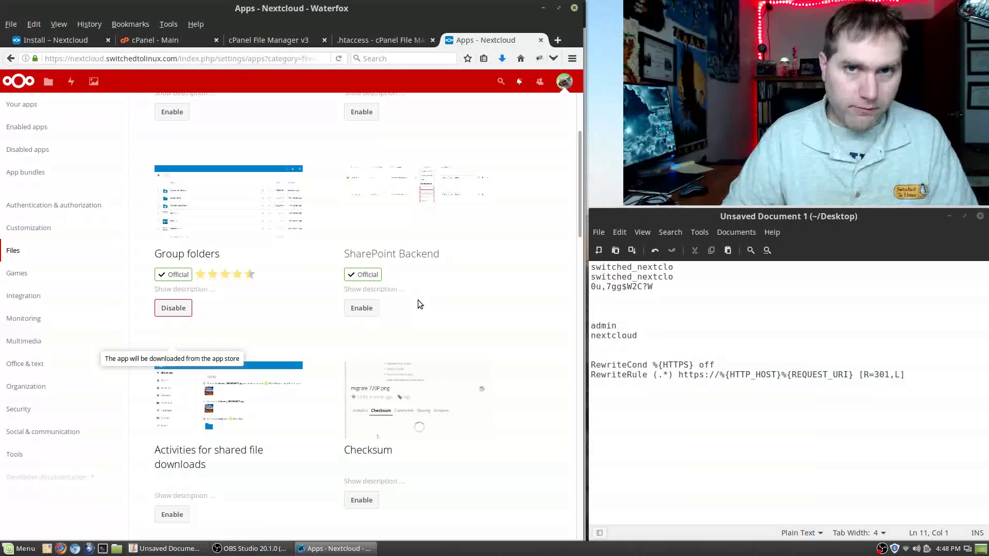
{"action": "scroll", "coordinate": [495, 290], "scroll_direction": "down", "scroll_amount": 3}
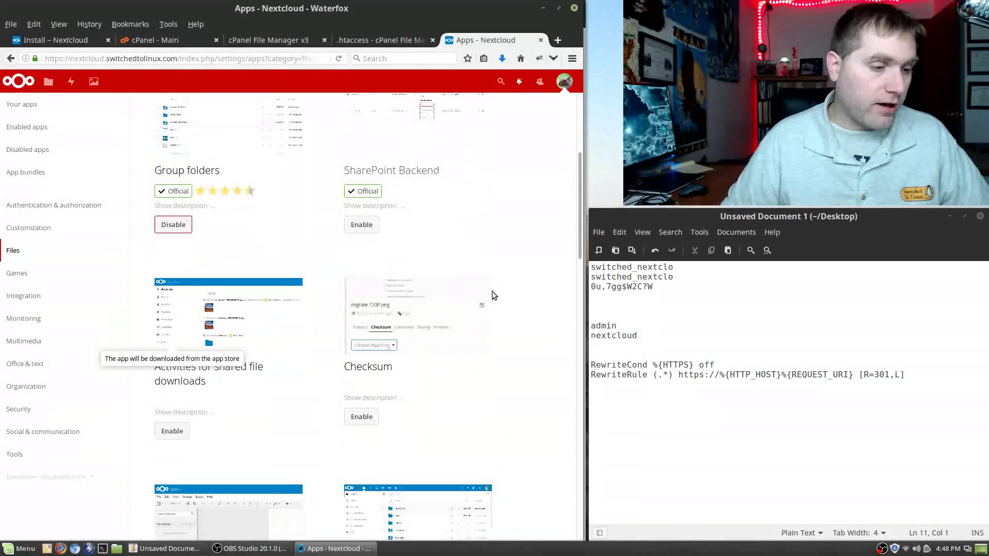
{"action": "scroll", "coordinate": [435, 371], "scroll_direction": "down", "scroll_amount": 3}
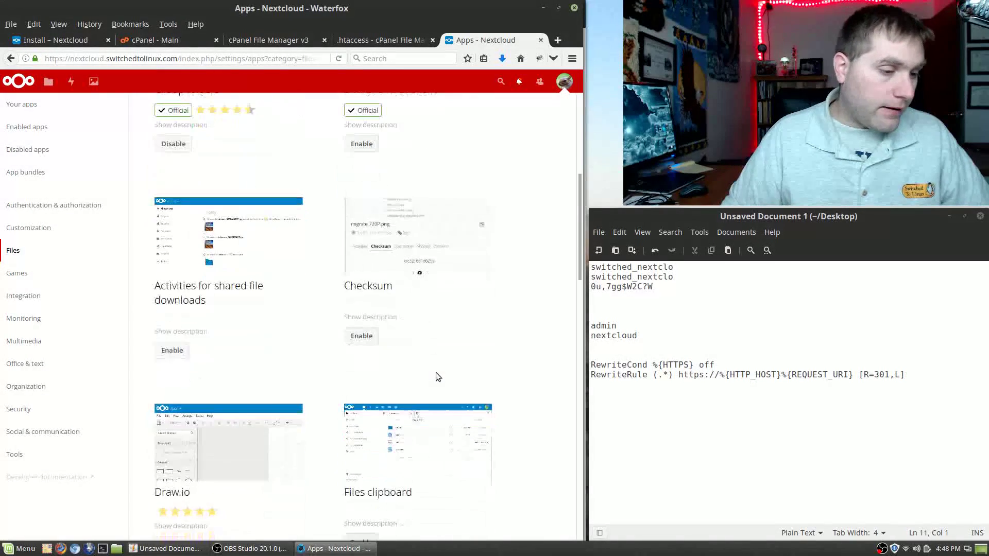
{"action": "scroll", "coordinate": [514, 373], "scroll_direction": "down", "scroll_amount": 4}
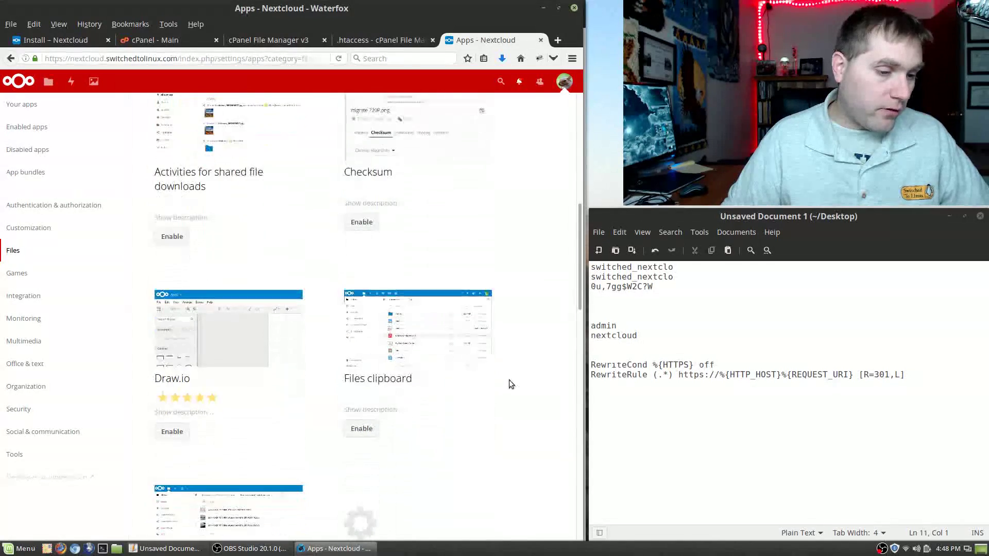
{"action": "scroll", "coordinate": [468, 395], "scroll_direction": "down", "scroll_amount": 7}
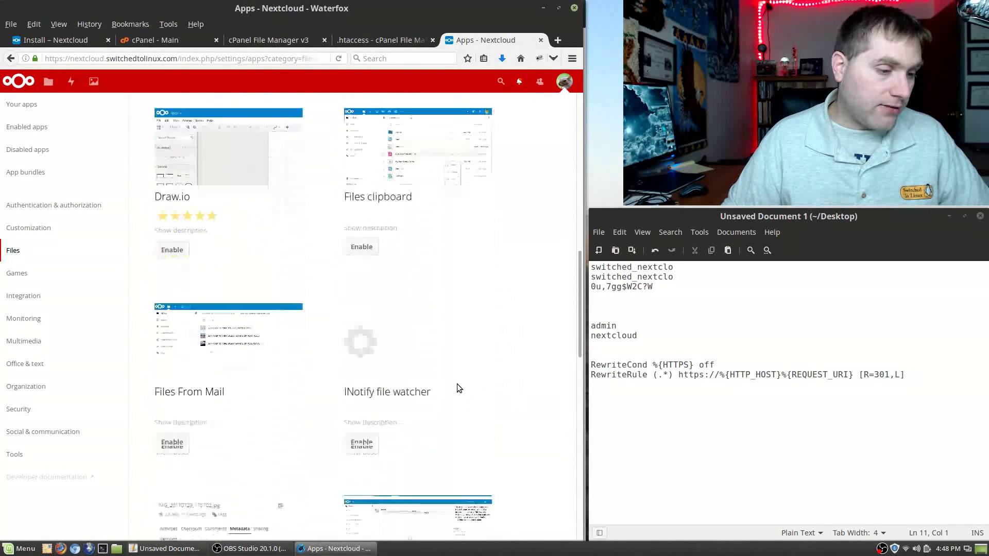
{"action": "scroll", "coordinate": [469, 373], "scroll_direction": "down", "scroll_amount": 3}
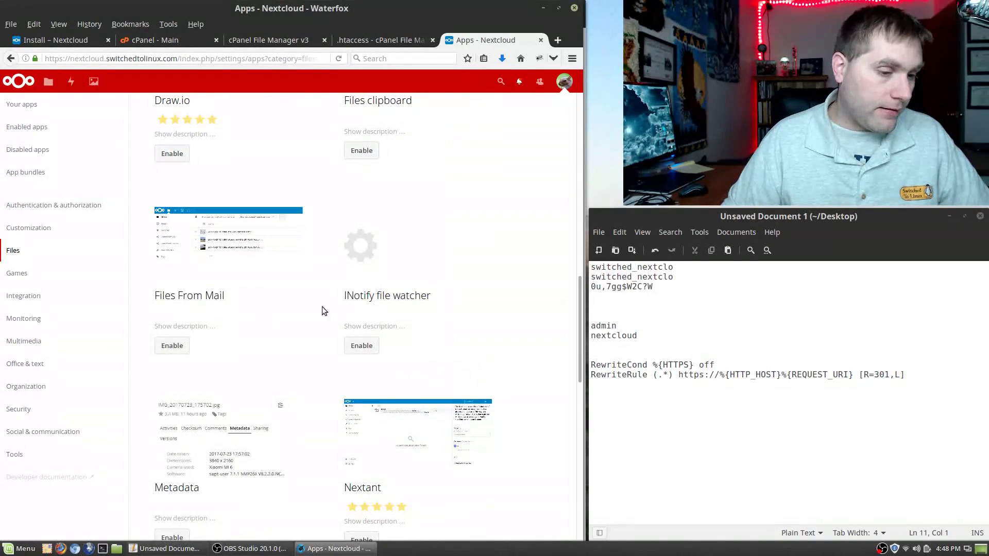
{"action": "scroll", "coordinate": [493, 338], "scroll_direction": "down", "scroll_amount": 3}
{"action": "scroll", "coordinate": [518, 465], "scroll_direction": "down", "scroll_amount": 10}
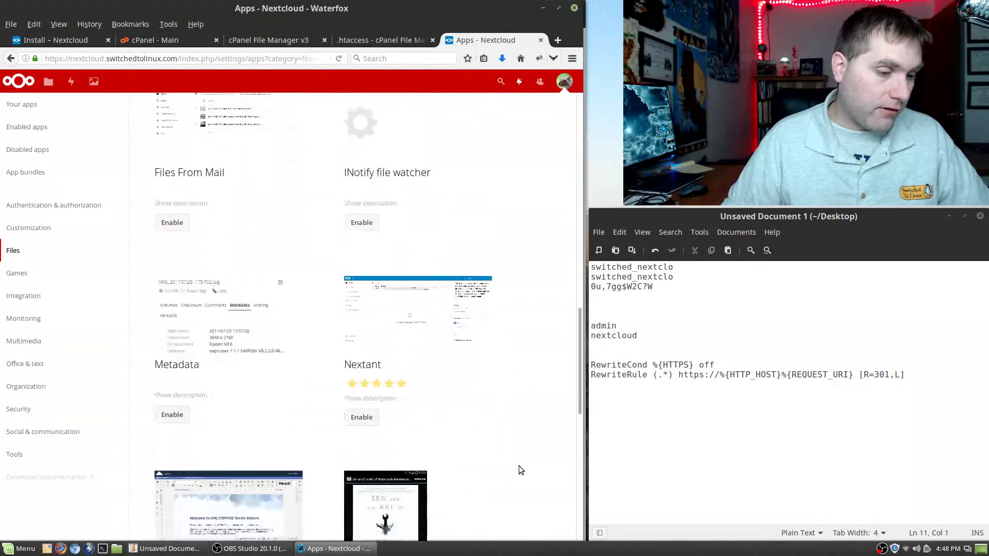
{"action": "scroll", "coordinate": [431, 424], "scroll_direction": "down", "scroll_amount": 2}
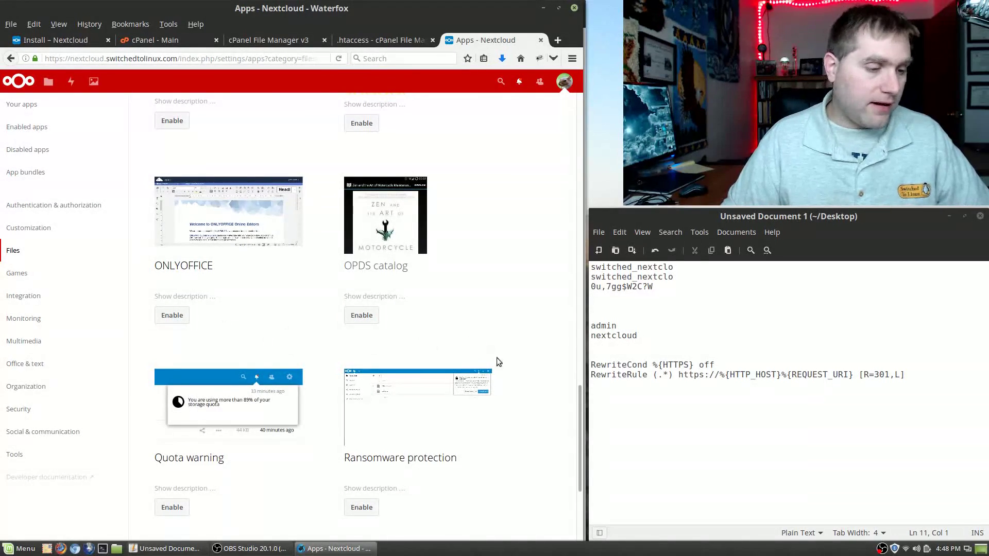
{"action": "scroll", "coordinate": [497, 362], "scroll_direction": "down", "scroll_amount": 5}
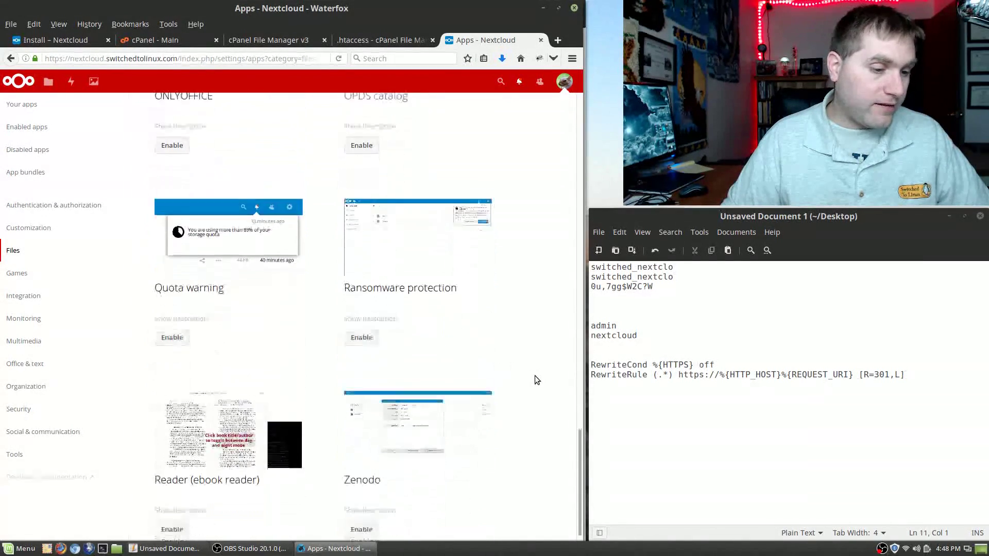
{"action": "scroll", "coordinate": [534, 377], "scroll_direction": "down", "scroll_amount": 2}
{"action": "left_click", "coordinate": [189, 517]}
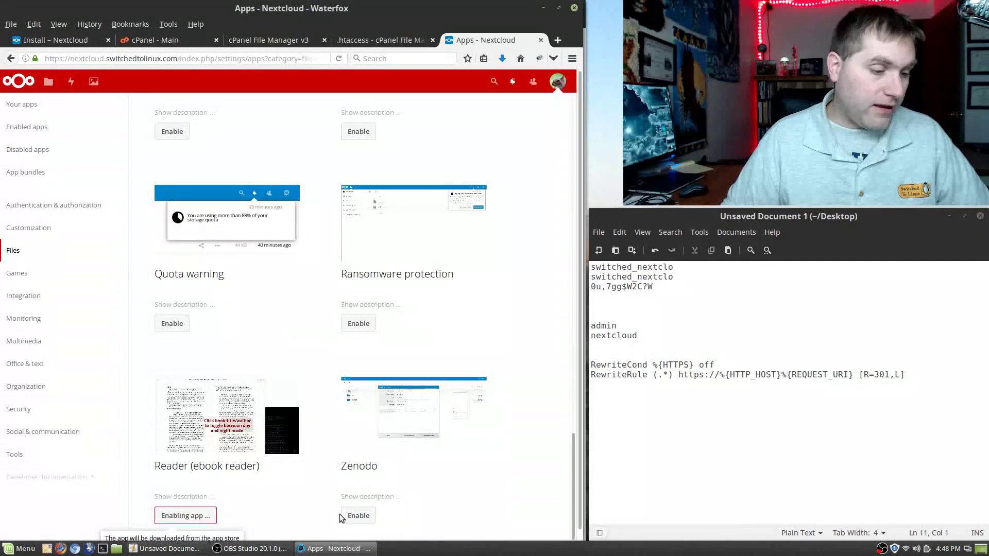
{"action": "left_click", "coordinate": [17, 264]}
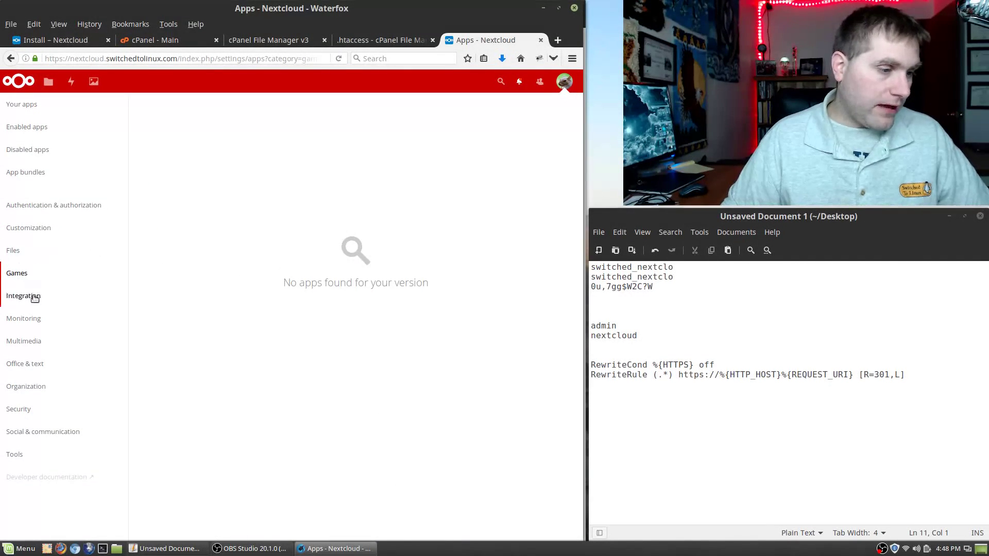
Browse the Integration apps, expanding and collapsing Collabora Online's description
{"action": "left_click", "coordinate": [34, 296]}
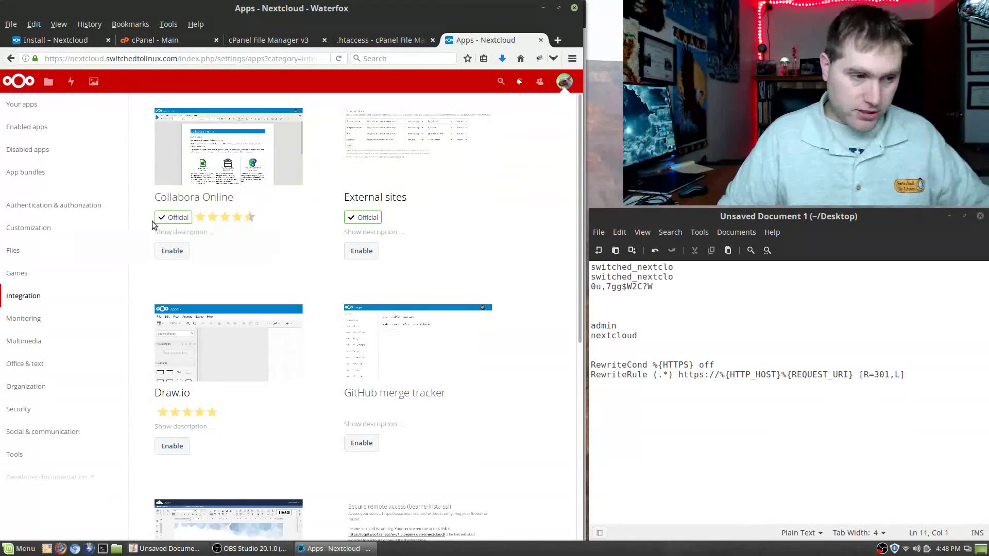
{"action": "left_click", "coordinate": [196, 234]}
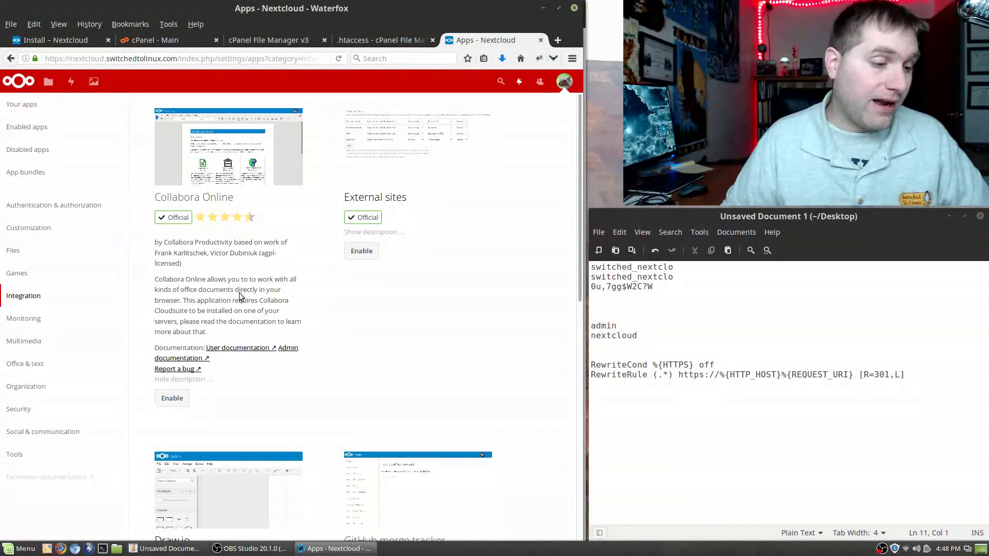
{"action": "left_click", "coordinate": [168, 379]}
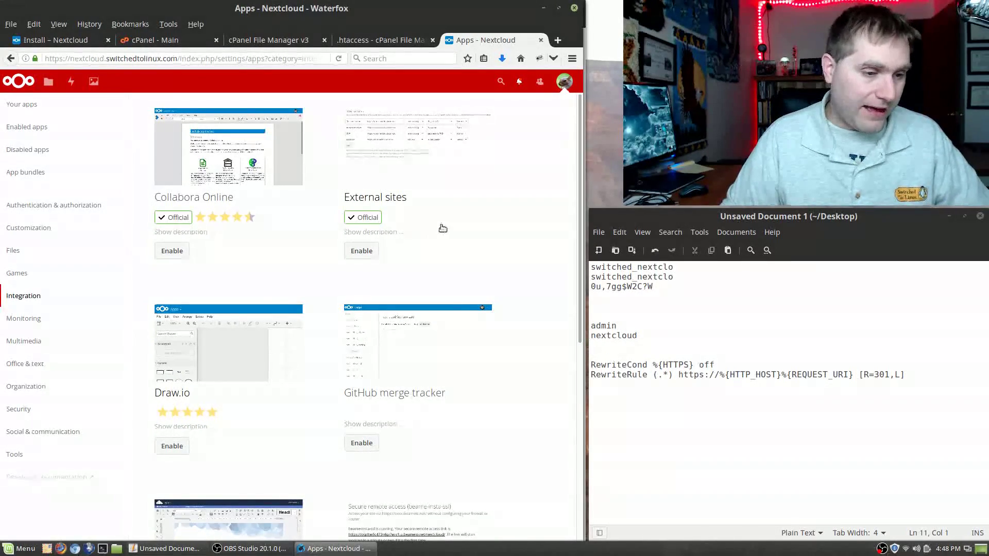
{"action": "scroll", "coordinate": [413, 311], "scroll_direction": "down", "scroll_amount": 4}
{"action": "scroll", "coordinate": [398, 355], "scroll_direction": "up", "scroll_amount": 4}
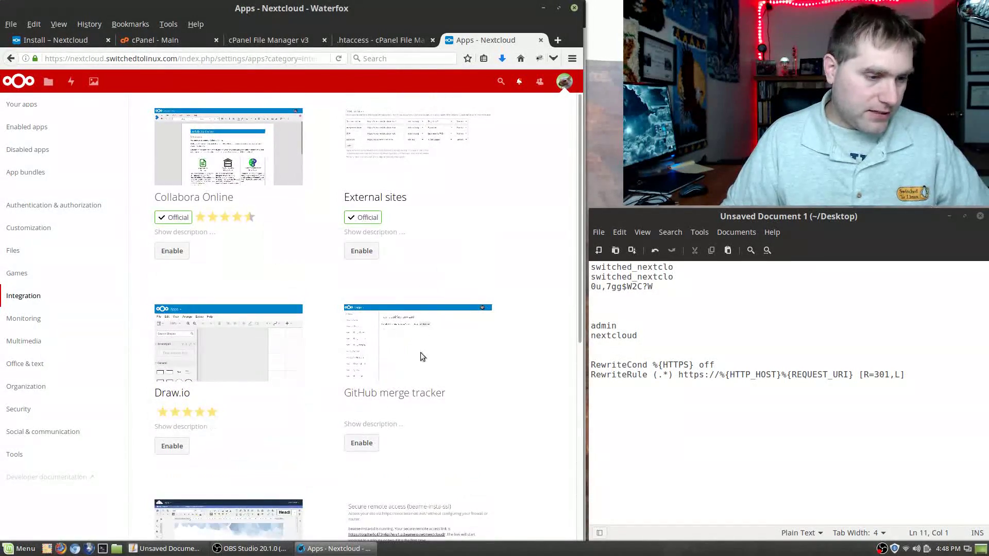
{"action": "scroll", "coordinate": [402, 407], "scroll_direction": "down", "scroll_amount": 4}
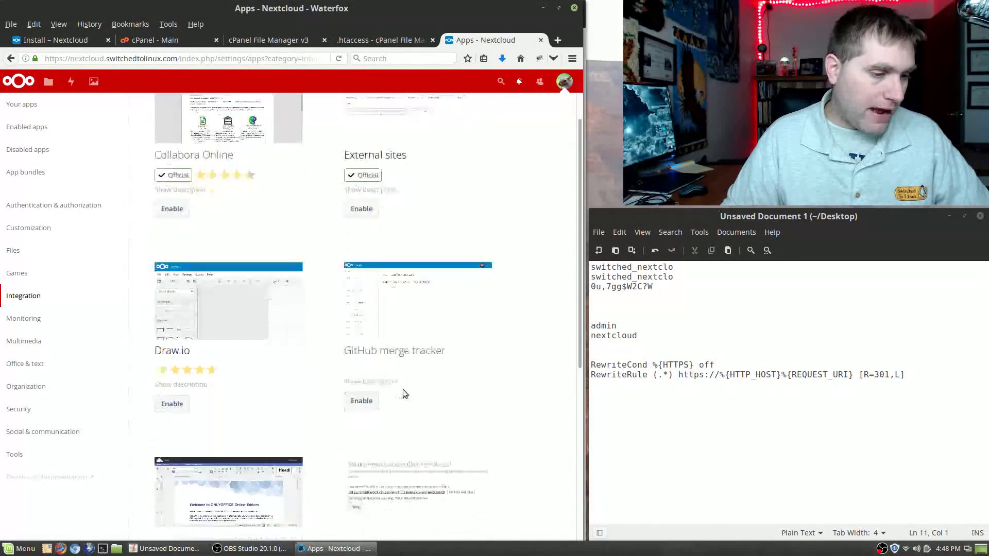
{"action": "scroll", "coordinate": [420, 435], "scroll_direction": "down", "scroll_amount": 2}
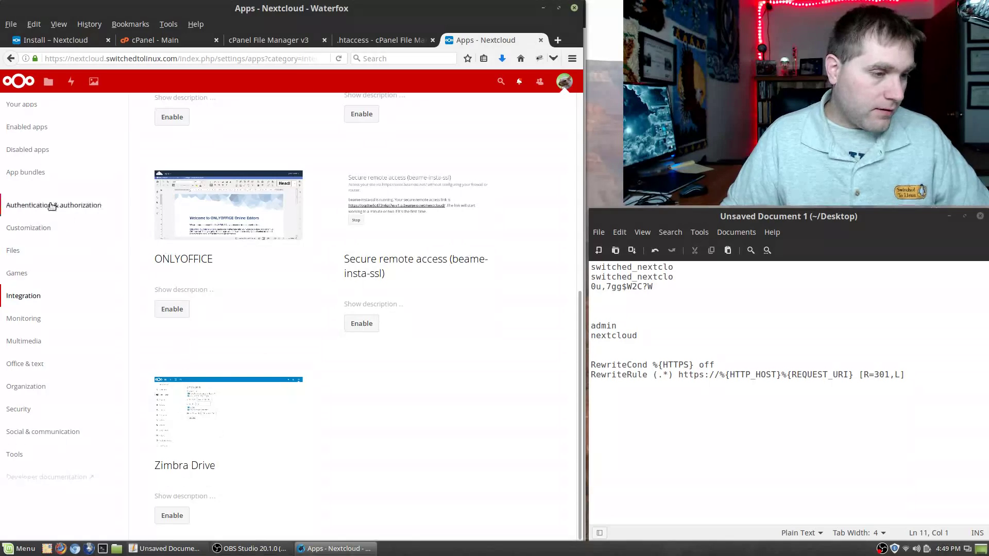
Scroll the Monitoring apps, then switch to the Multimedia category
{"action": "left_click", "coordinate": [32, 321]}
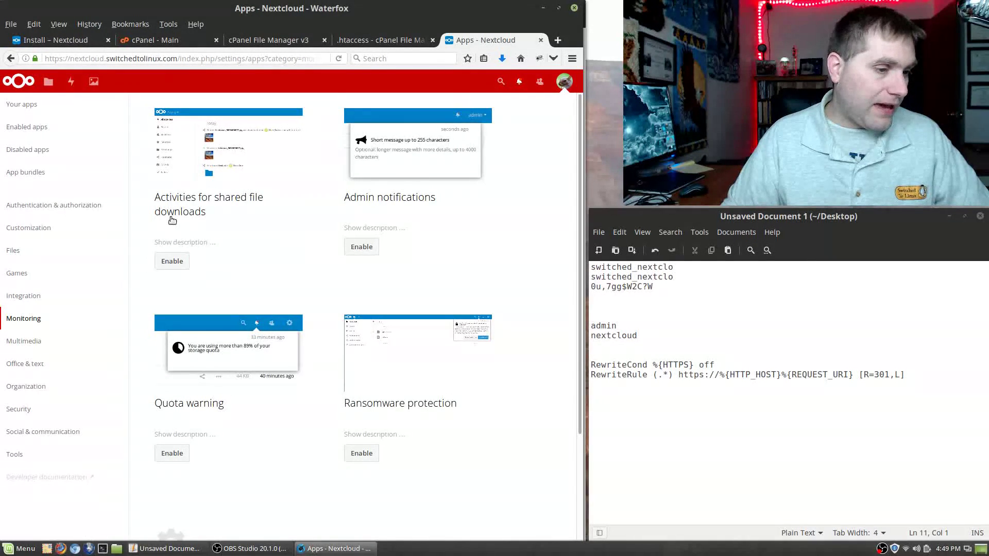
{"action": "scroll", "coordinate": [237, 258], "scroll_direction": "down", "scroll_amount": 3}
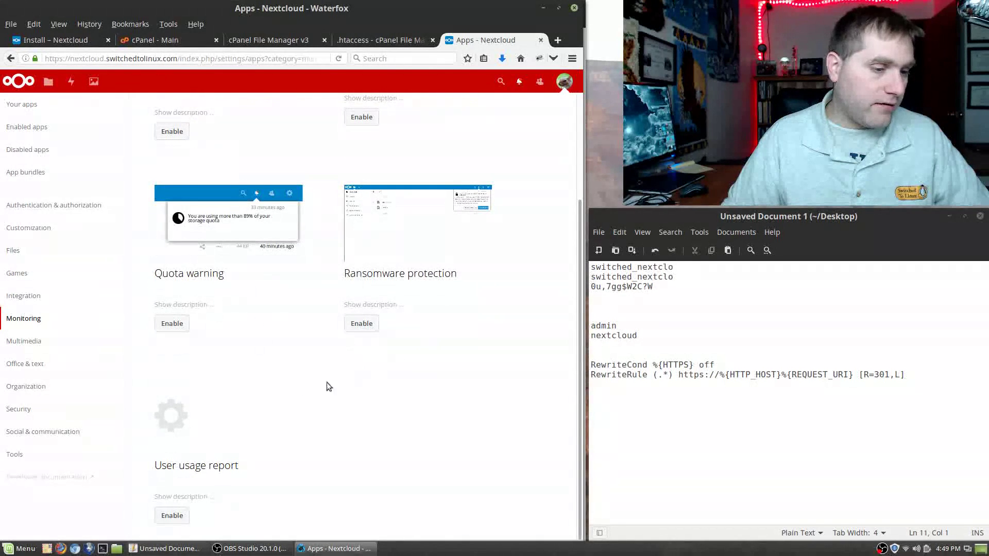
{"action": "left_click", "coordinate": [34, 341]}
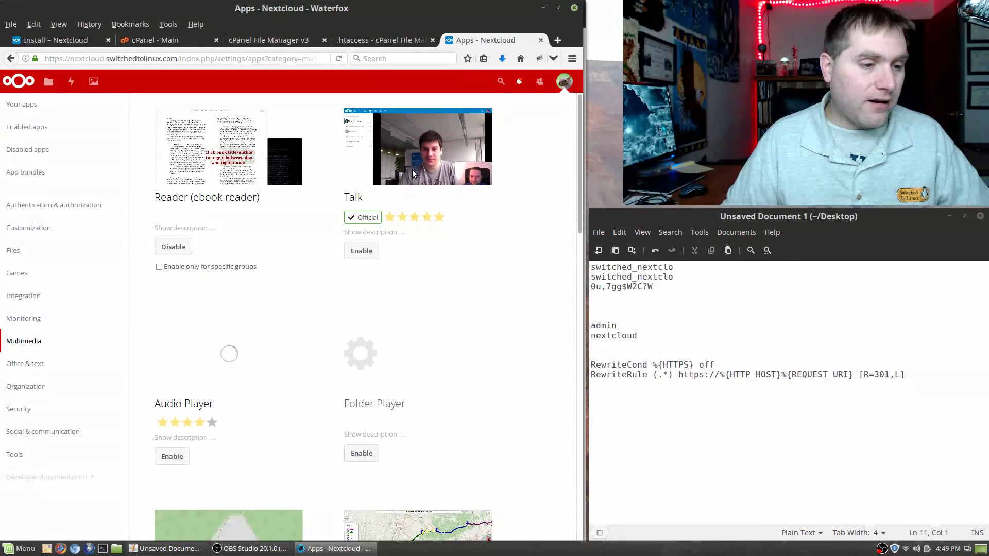
Enable the Talk, Audio Player and Music apps
{"action": "left_click", "coordinate": [368, 251]}
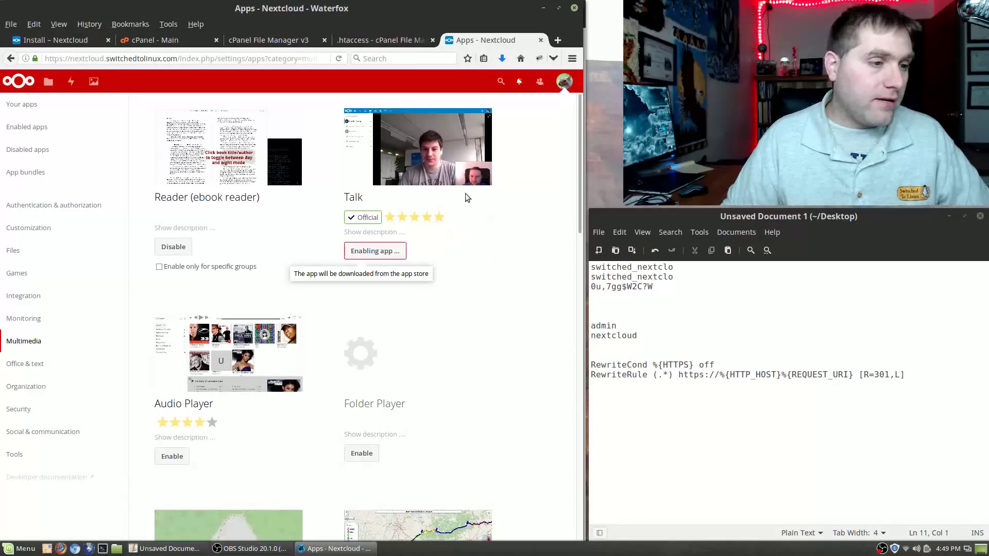
{"action": "scroll", "coordinate": [496, 319], "scroll_direction": "down", "scroll_amount": 3}
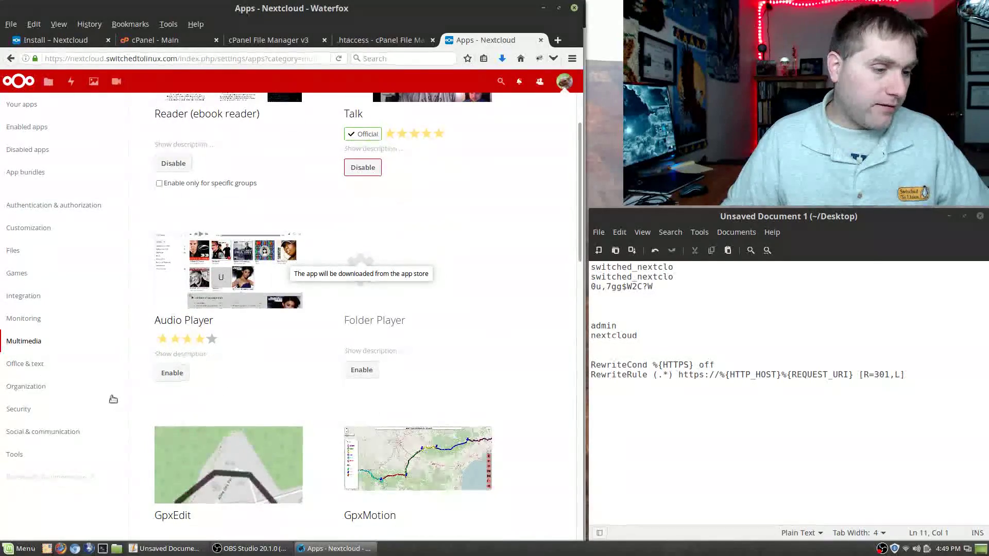
{"action": "left_click", "coordinate": [176, 379]}
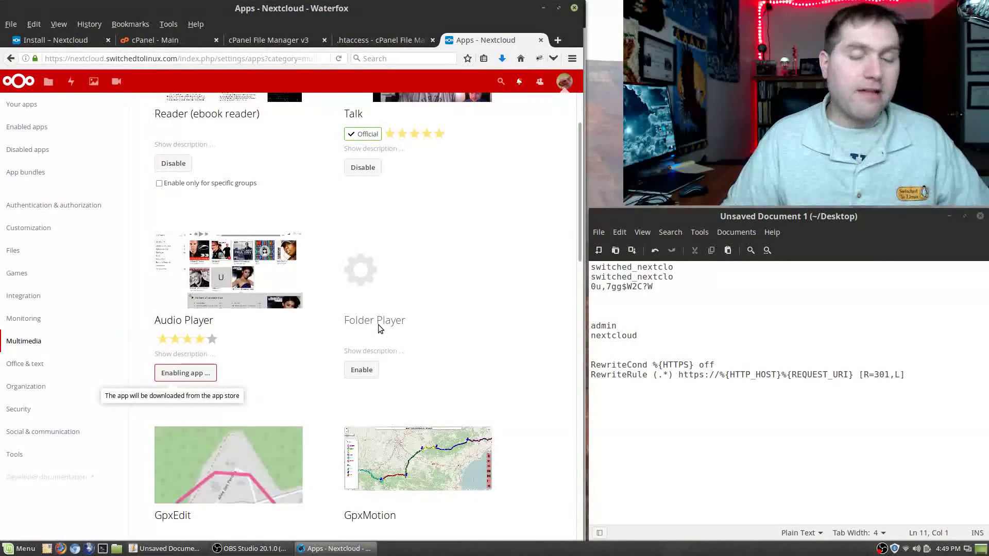
{"action": "scroll", "coordinate": [394, 286], "scroll_direction": "down", "scroll_amount": 6}
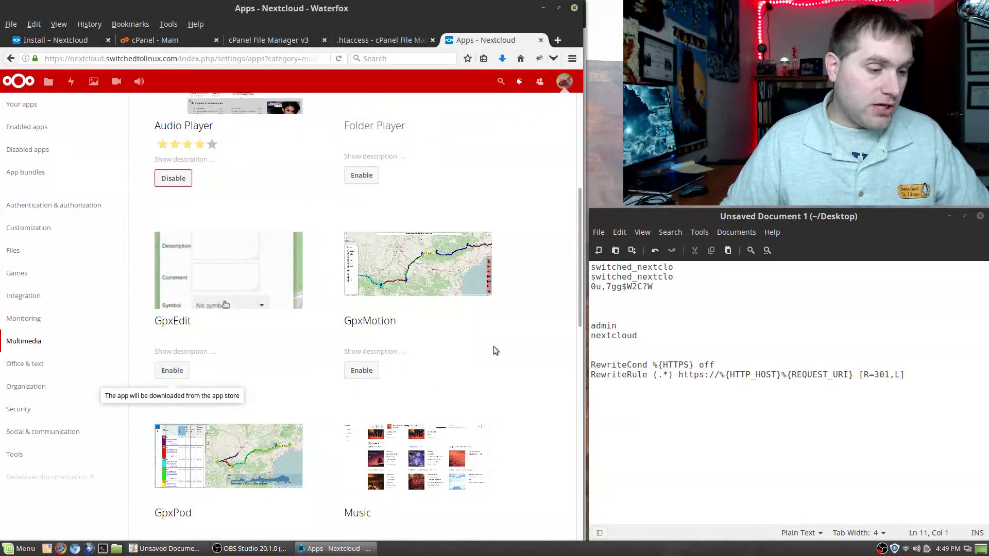
{"action": "scroll", "coordinate": [494, 351], "scroll_direction": "down", "scroll_amount": 8}
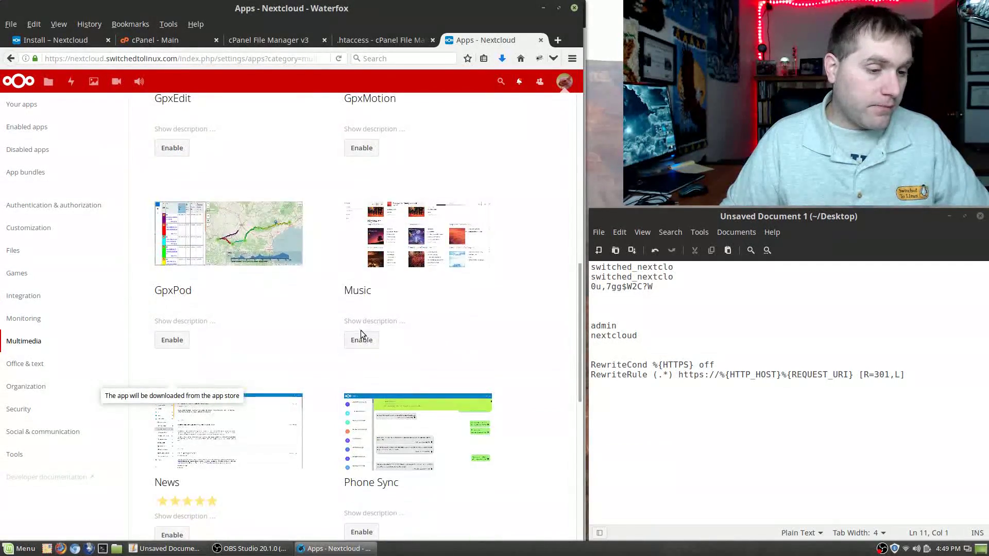
{"action": "left_click", "coordinate": [361, 338]}
Read Phone Sync's description, enable Unsplash, and go to the Office & text category
{"action": "scroll", "coordinate": [528, 350], "scroll_direction": "down", "scroll_amount": 6}
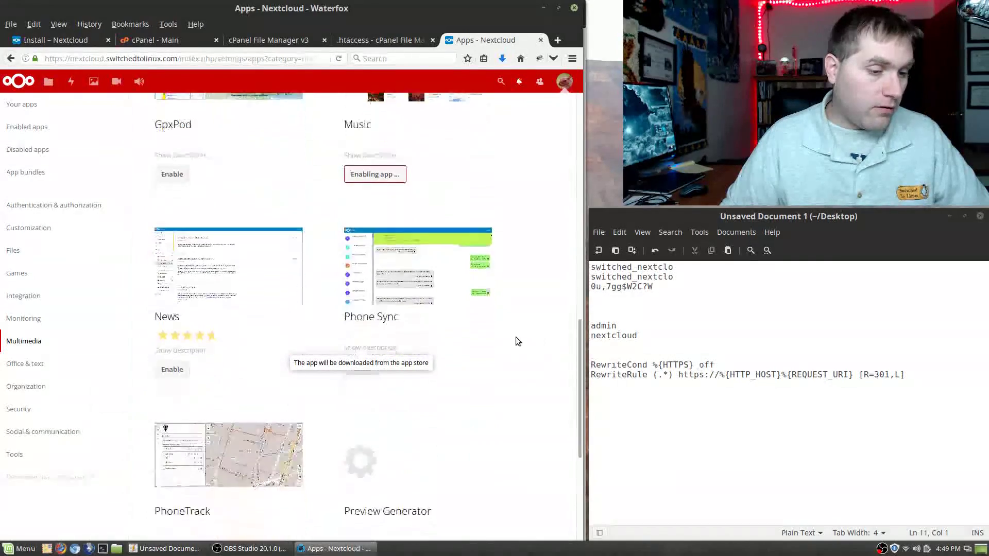
{"action": "scroll", "coordinate": [492, 332], "scroll_direction": "down", "scroll_amount": 3}
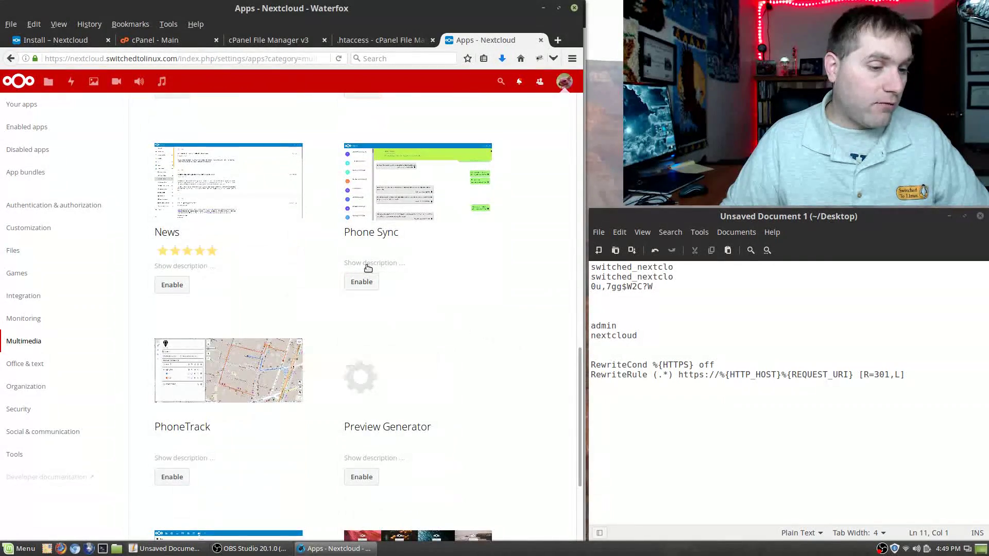
{"action": "left_click", "coordinate": [367, 264]}
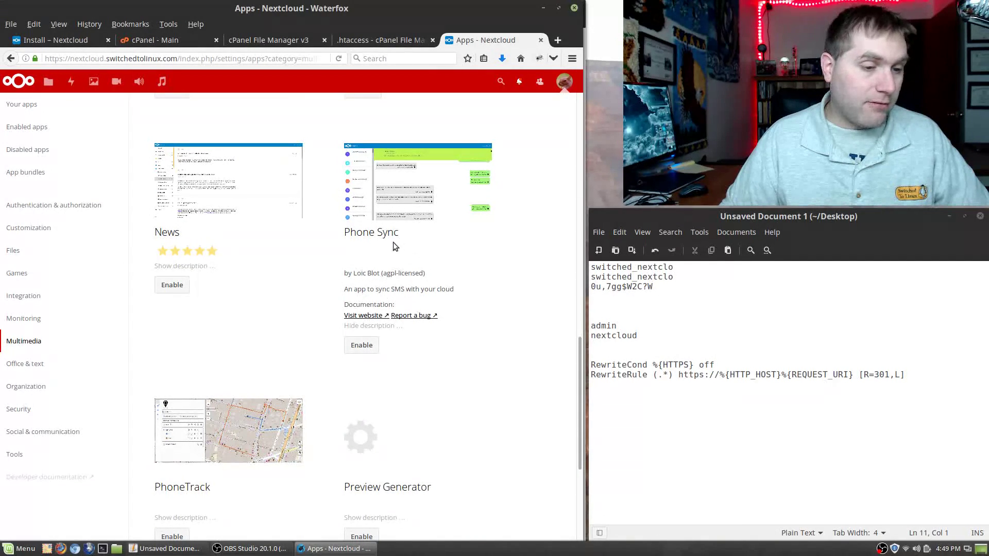
{"action": "scroll", "coordinate": [436, 277], "scroll_direction": "up", "scroll_amount": 2}
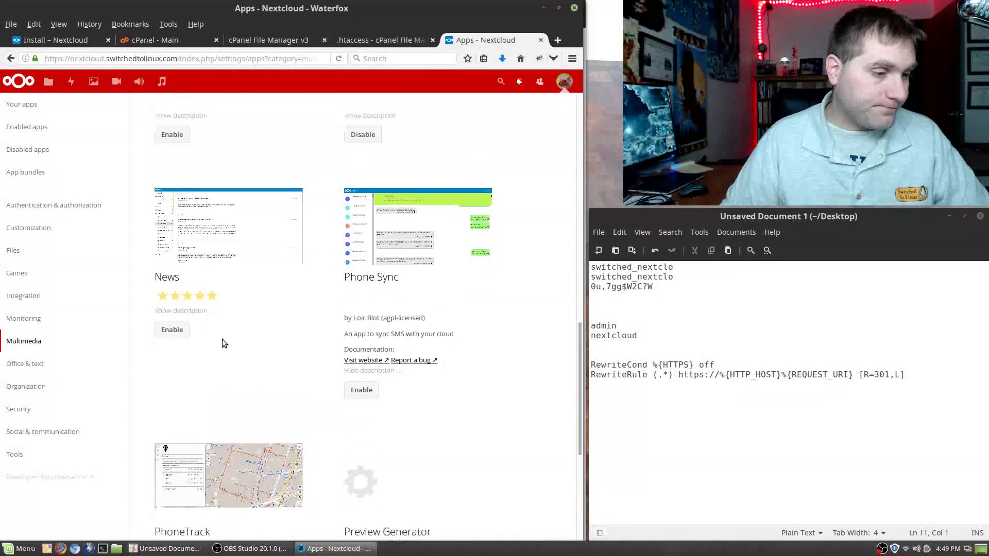
{"action": "scroll", "coordinate": [222, 339], "scroll_direction": "down", "scroll_amount": 9}
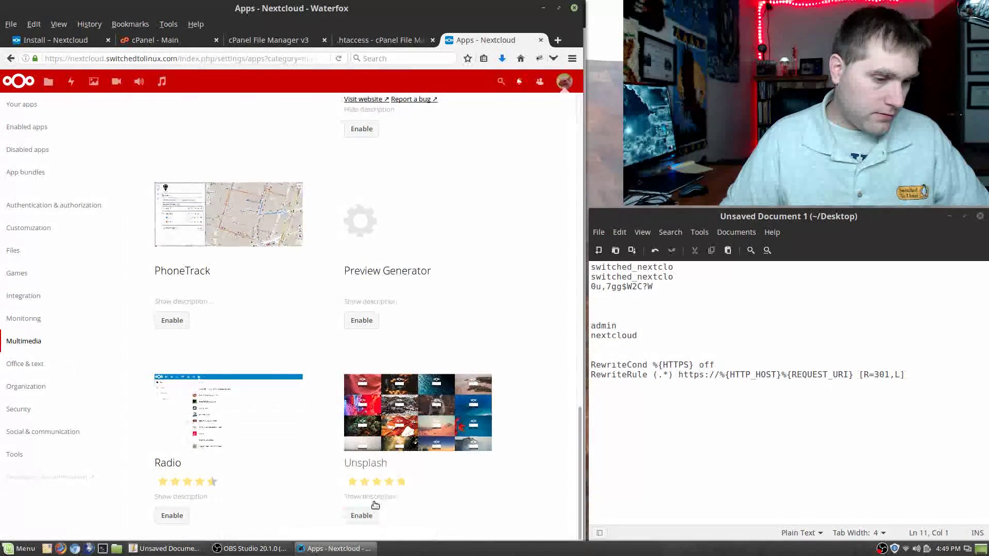
{"action": "left_click", "coordinate": [364, 514]}
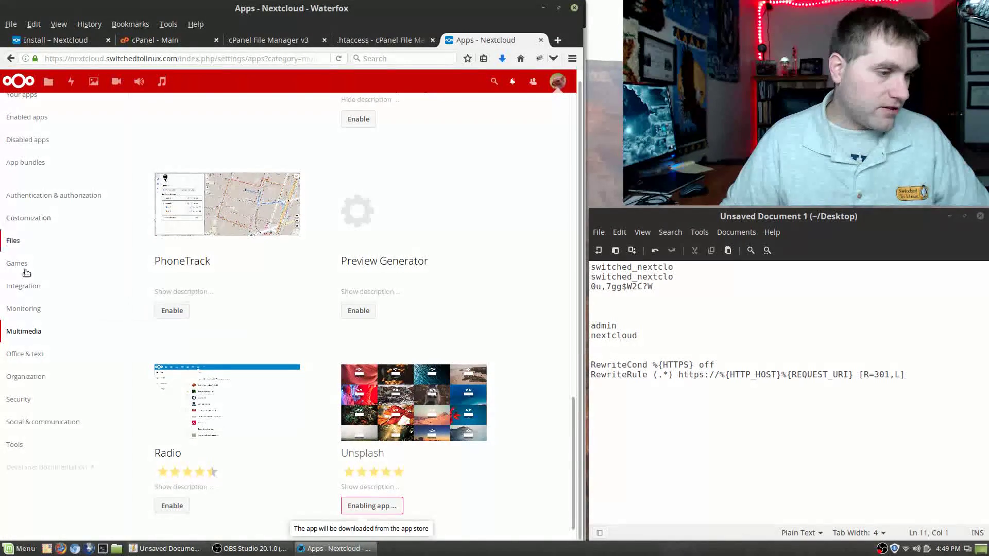
{"action": "left_click", "coordinate": [30, 356]}
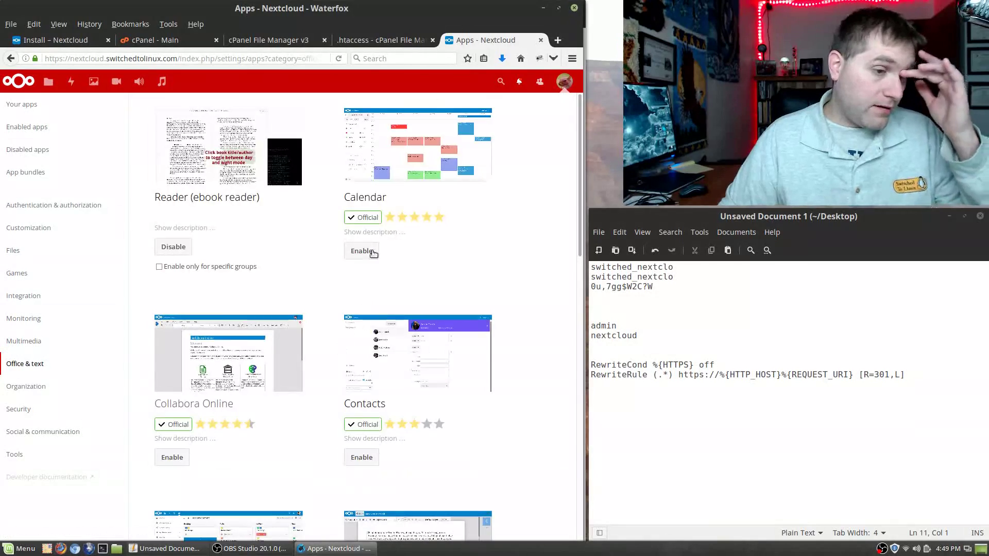
Scroll the Office & text apps and read the Documents description
{"action": "scroll", "coordinate": [524, 206], "scroll_direction": "down", "scroll_amount": 1}
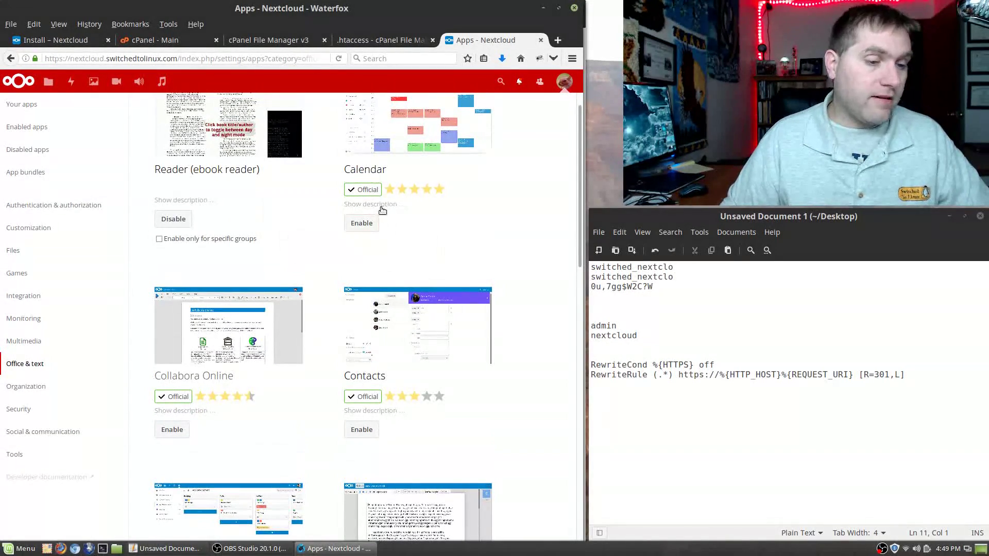
{"action": "scroll", "coordinate": [454, 308], "scroll_direction": "down", "scroll_amount": 2}
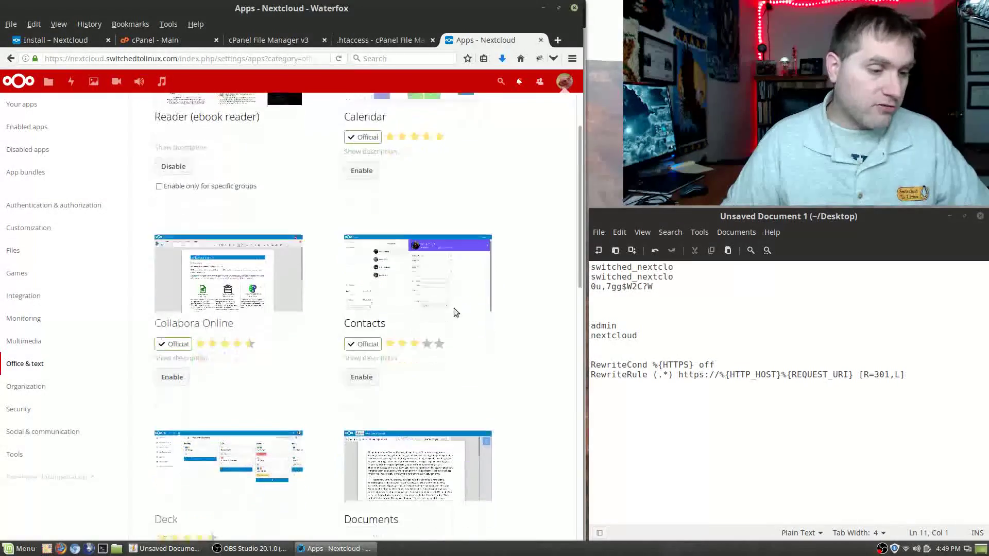
{"action": "scroll", "coordinate": [298, 392], "scroll_direction": "down", "scroll_amount": 3}
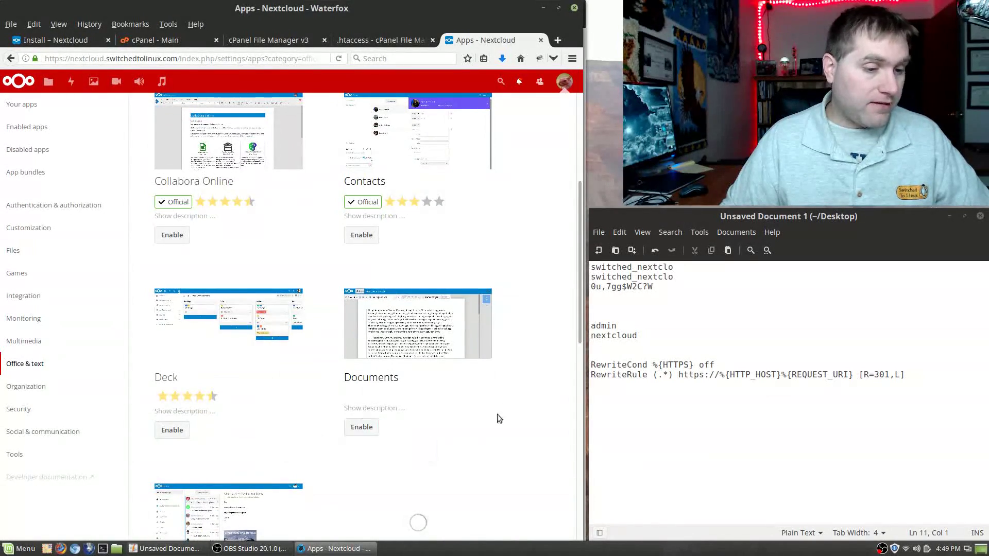
{"action": "scroll", "coordinate": [459, 366], "scroll_direction": "down", "scroll_amount": 2}
{"action": "left_click", "coordinate": [365, 297]}
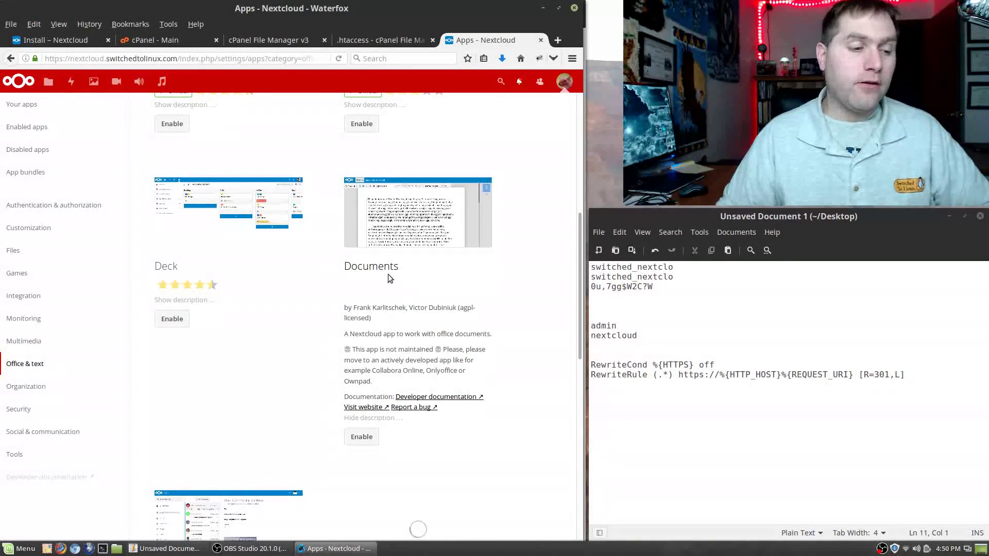
{"action": "scroll", "coordinate": [334, 248], "scroll_direction": "up", "scroll_amount": 4}
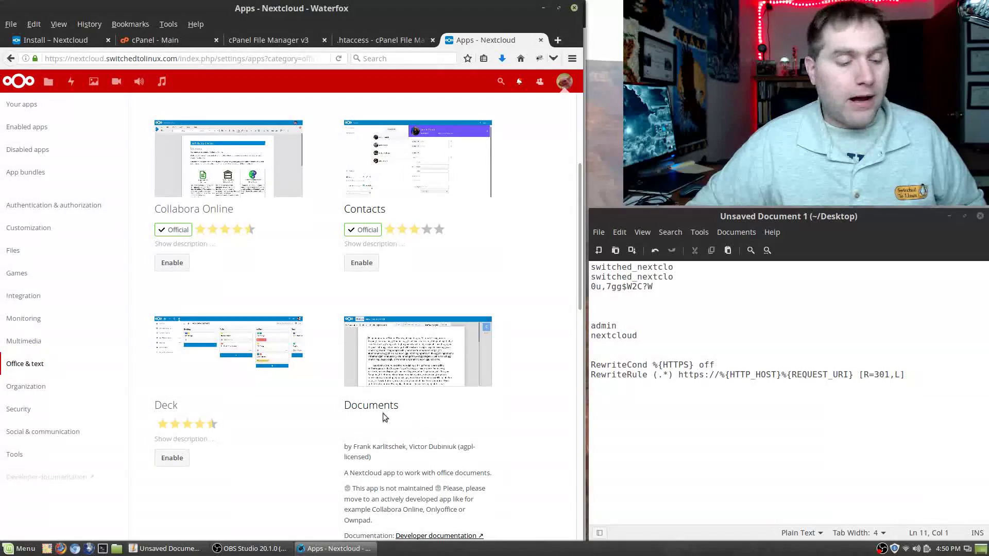
Enable the Mail and Notes apps, then go to the Organization category
{"action": "scroll", "coordinate": [365, 408], "scroll_direction": "down", "scroll_amount": 2}
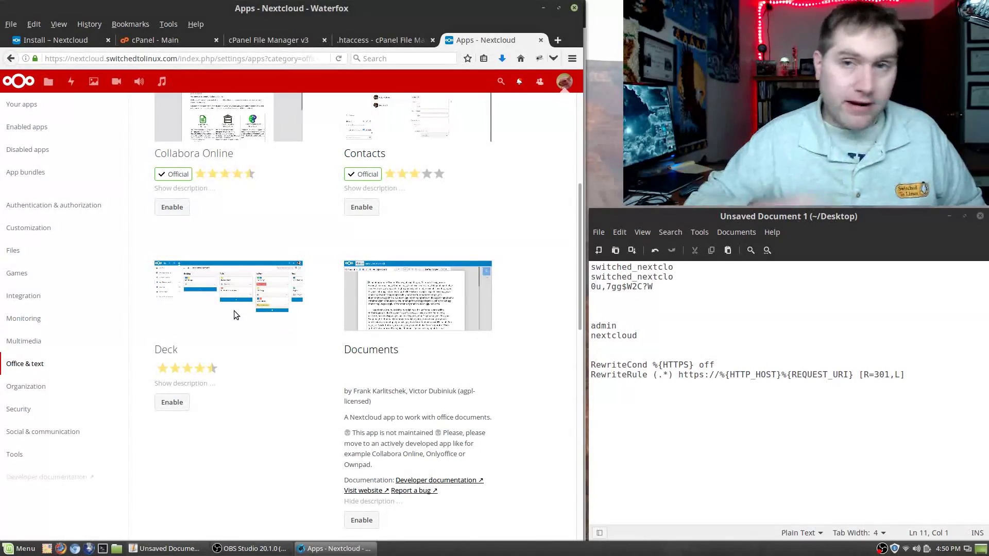
{"action": "scroll", "coordinate": [336, 351], "scroll_direction": "down", "scroll_amount": 4}
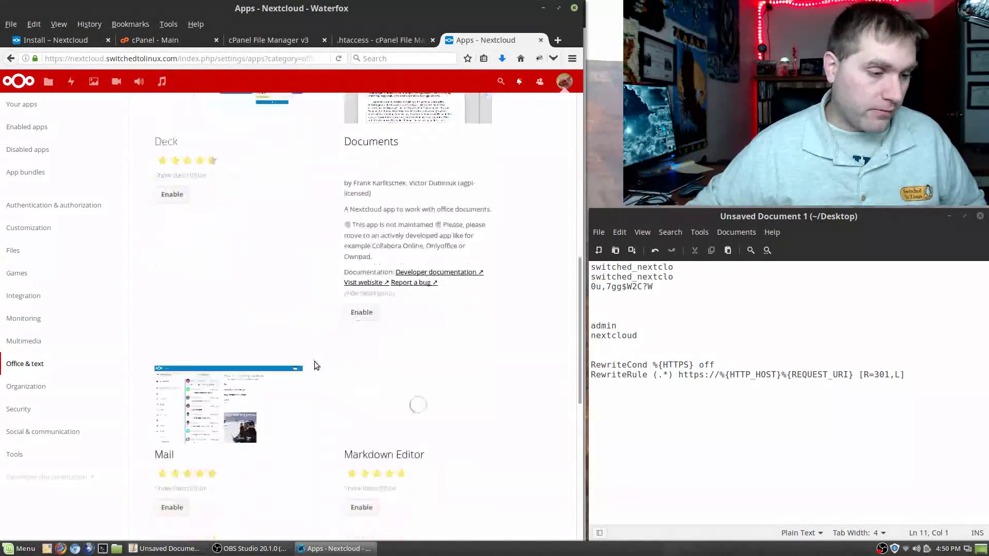
{"action": "scroll", "coordinate": [314, 360], "scroll_direction": "down", "scroll_amount": 4}
{"action": "left_click", "coordinate": [172, 298]}
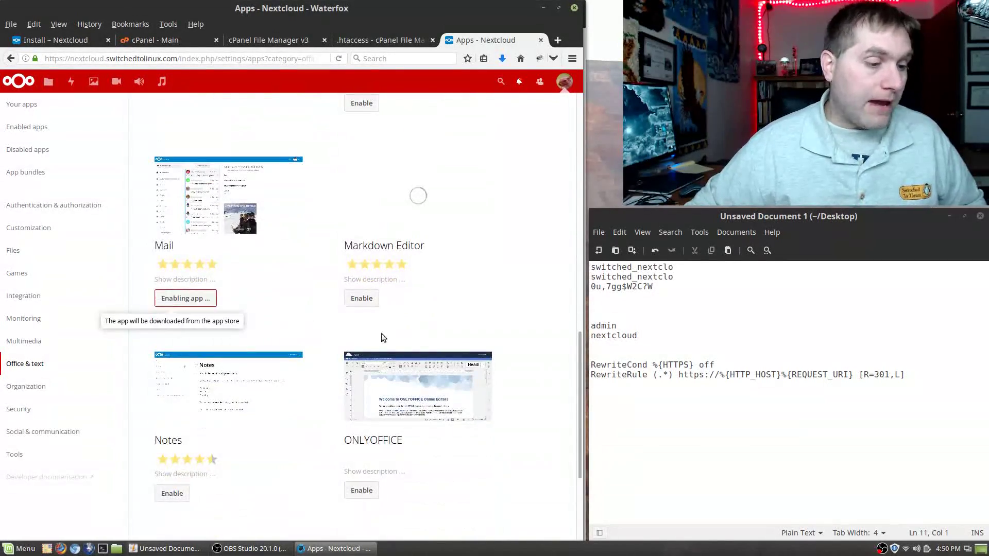
{"action": "scroll", "coordinate": [525, 228], "scroll_direction": "down", "scroll_amount": 3}
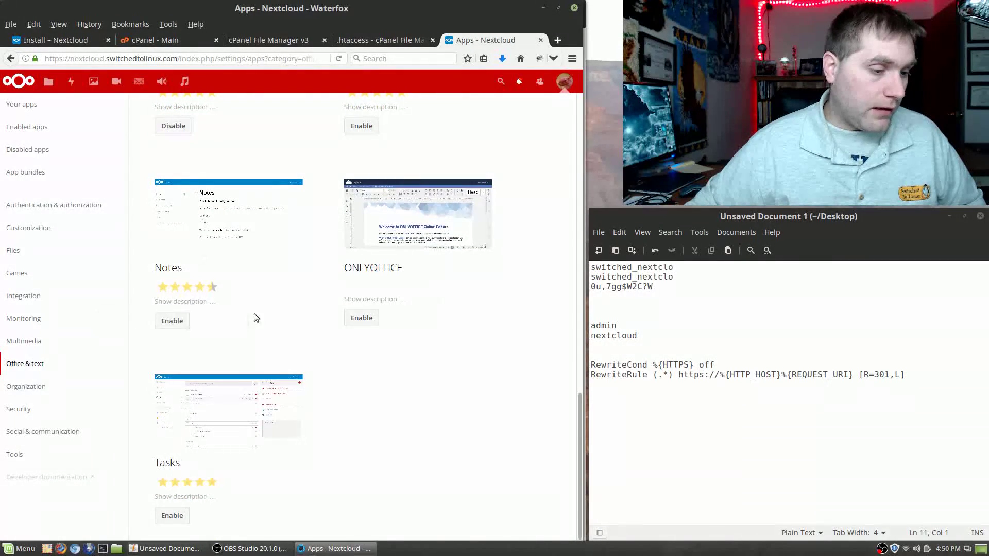
{"action": "left_click", "coordinate": [172, 321]}
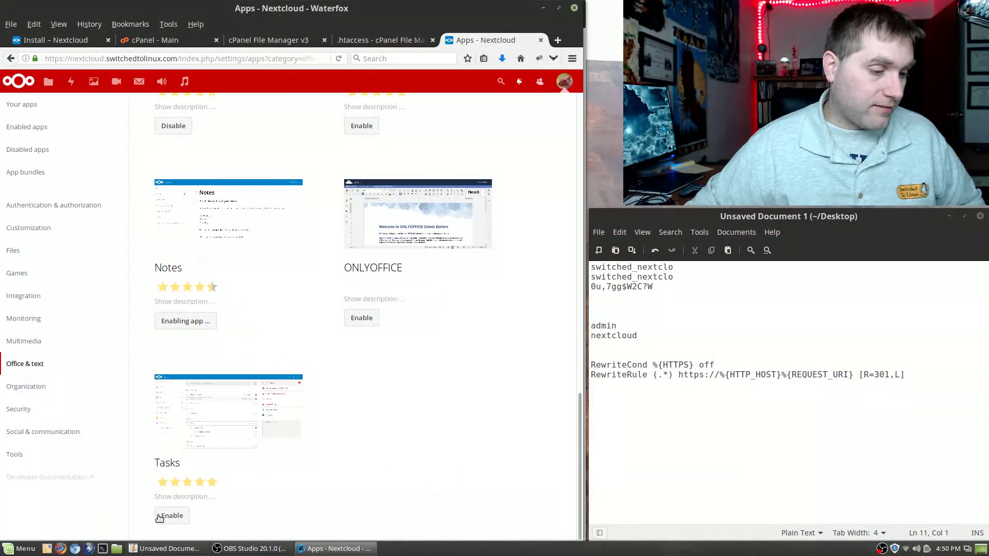
{"action": "left_click", "coordinate": [36, 388]}
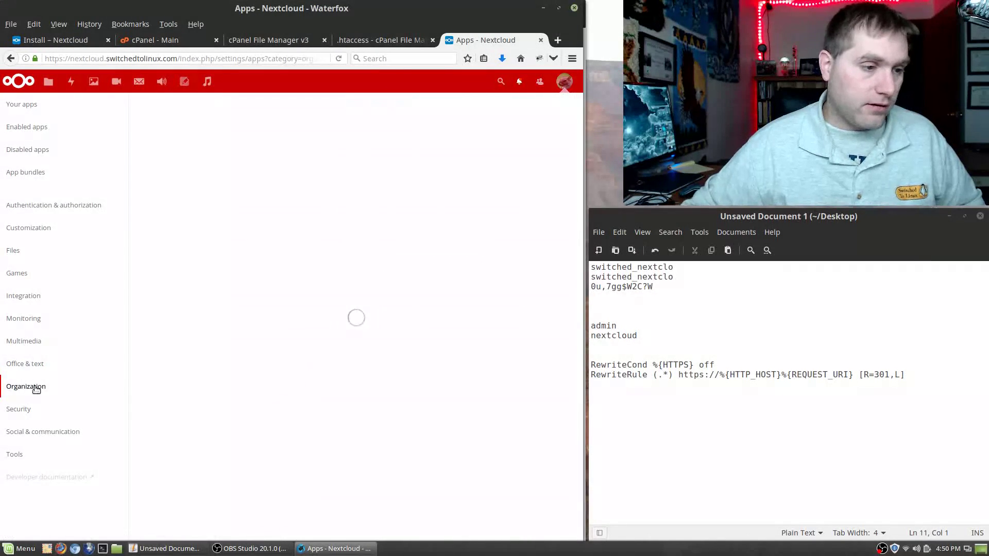
Scroll through the Organization and Security apps before switching to Social & communication
{"action": "scroll", "coordinate": [453, 301], "scroll_direction": "down", "scroll_amount": 10}
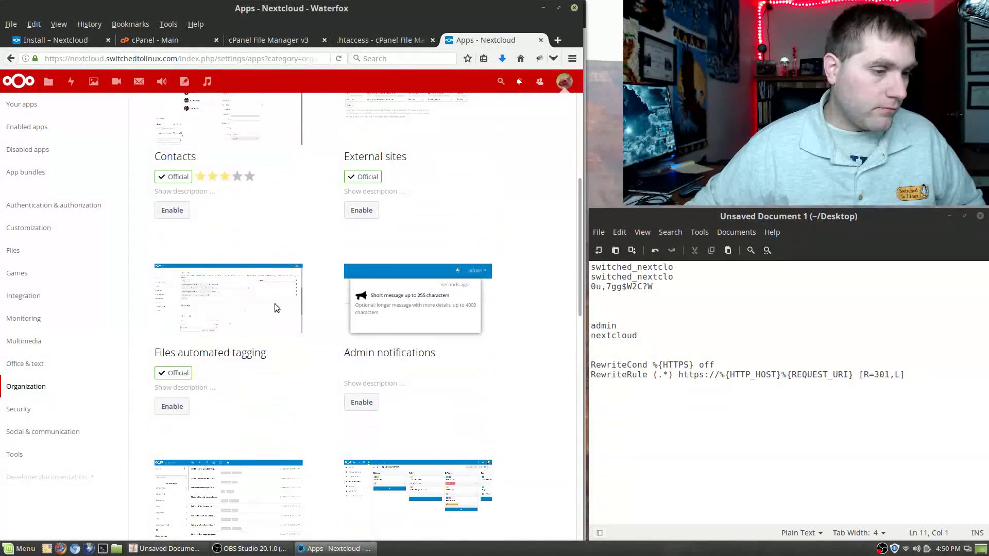
{"action": "scroll", "coordinate": [391, 401], "scroll_direction": "down", "scroll_amount": 5}
{"action": "scroll", "coordinate": [391, 401], "scroll_direction": "down", "scroll_amount": 7}
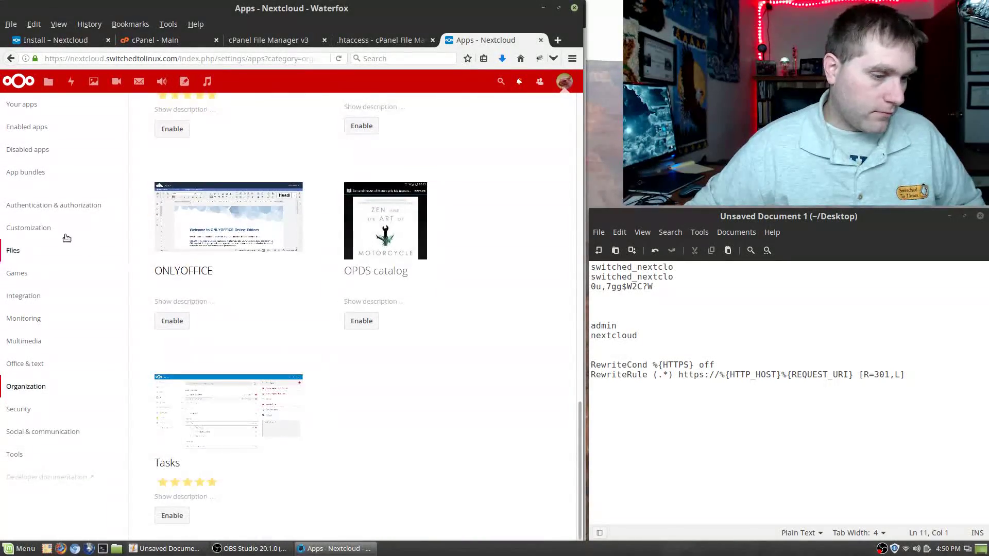
{"action": "left_click", "coordinate": [18, 409]}
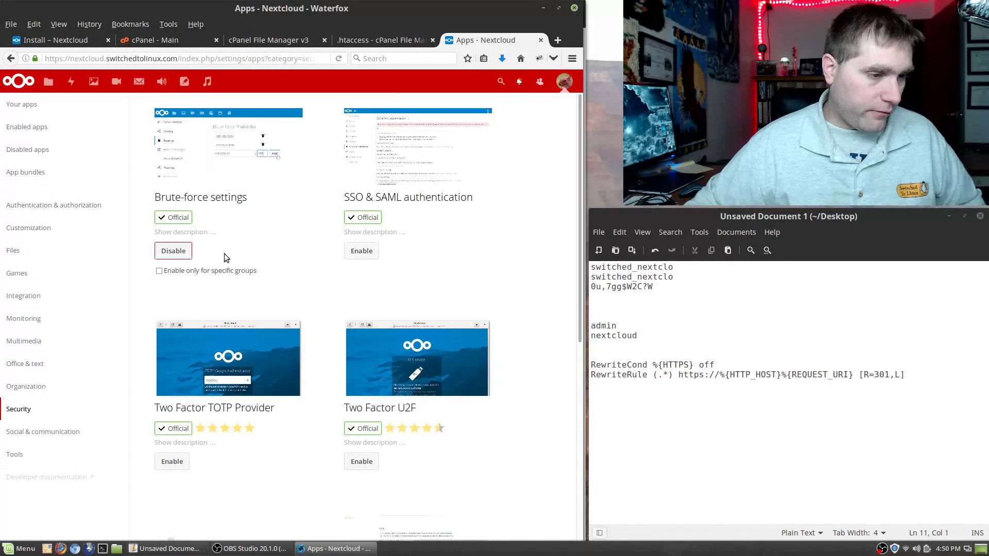
{"action": "scroll", "coordinate": [504, 366], "scroll_direction": "down", "scroll_amount": 2}
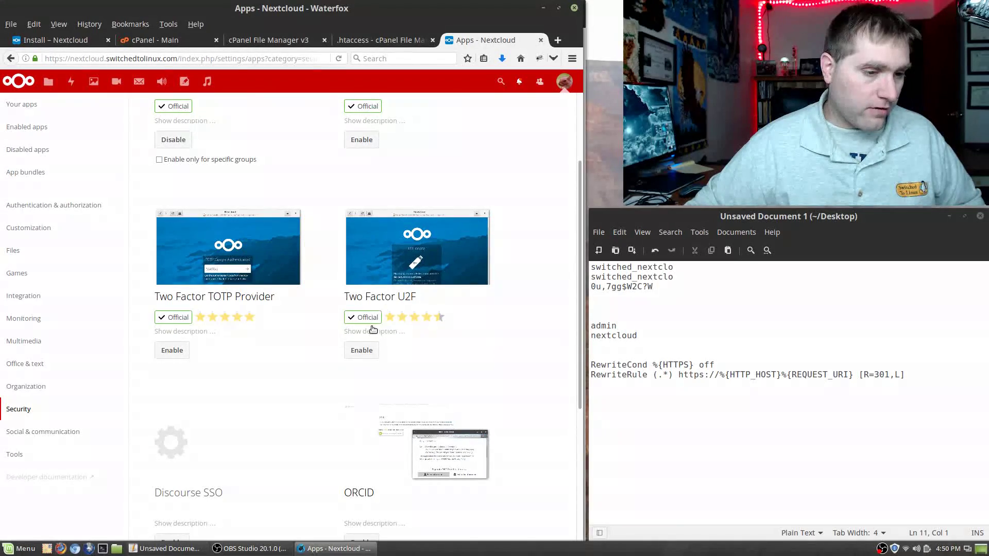
{"action": "scroll", "coordinate": [330, 340], "scroll_direction": "down", "scroll_amount": 4}
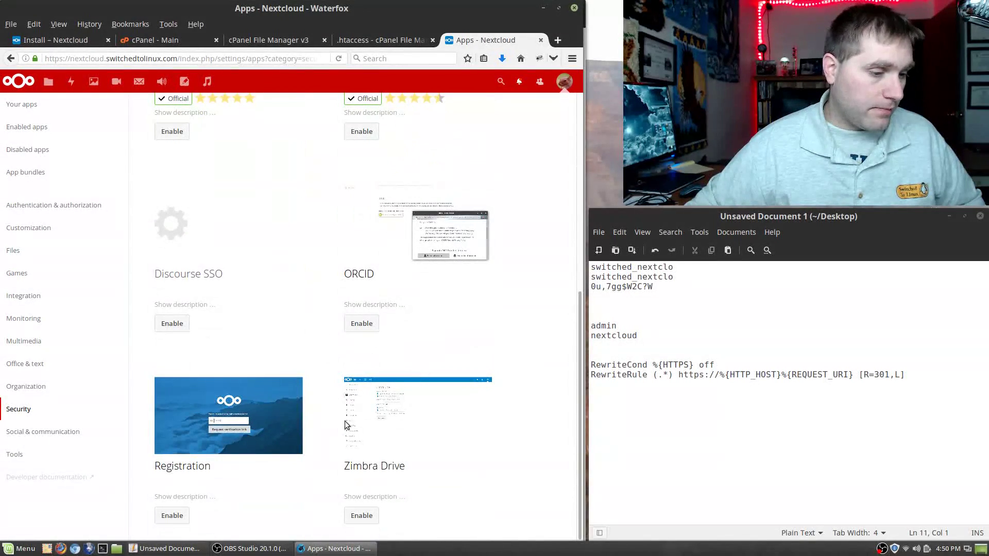
{"action": "scroll", "coordinate": [360, 289], "scroll_direction": "up", "scroll_amount": 3}
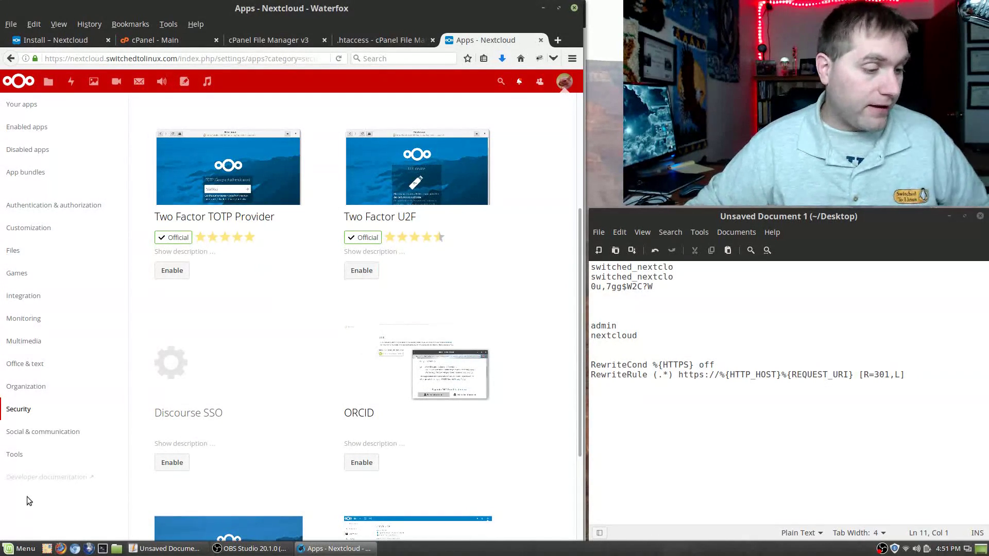
{"action": "left_click", "coordinate": [29, 436]}
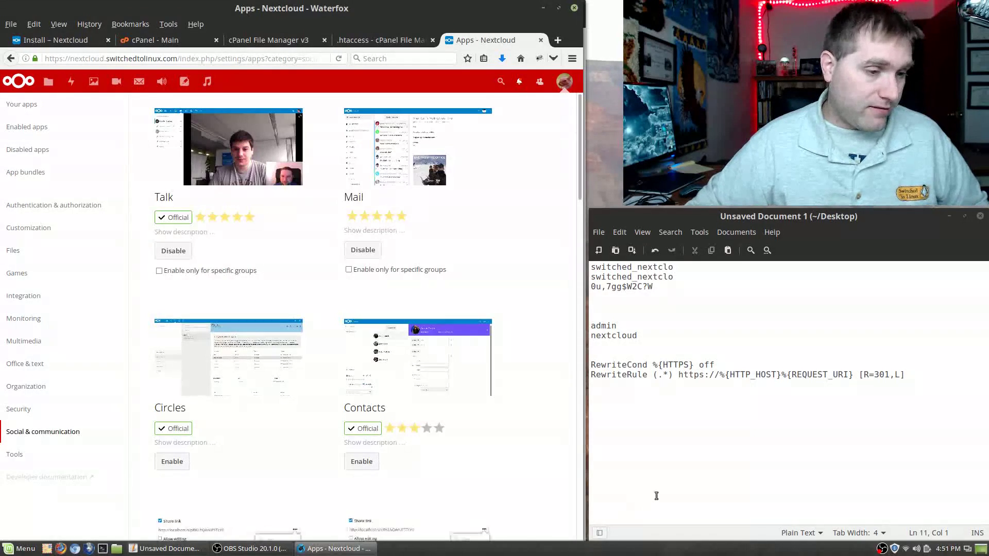
Scroll the Social & communication apps, then launch Mail from the top bar
{"action": "scroll", "coordinate": [515, 365], "scroll_direction": "down", "scroll_amount": 2}
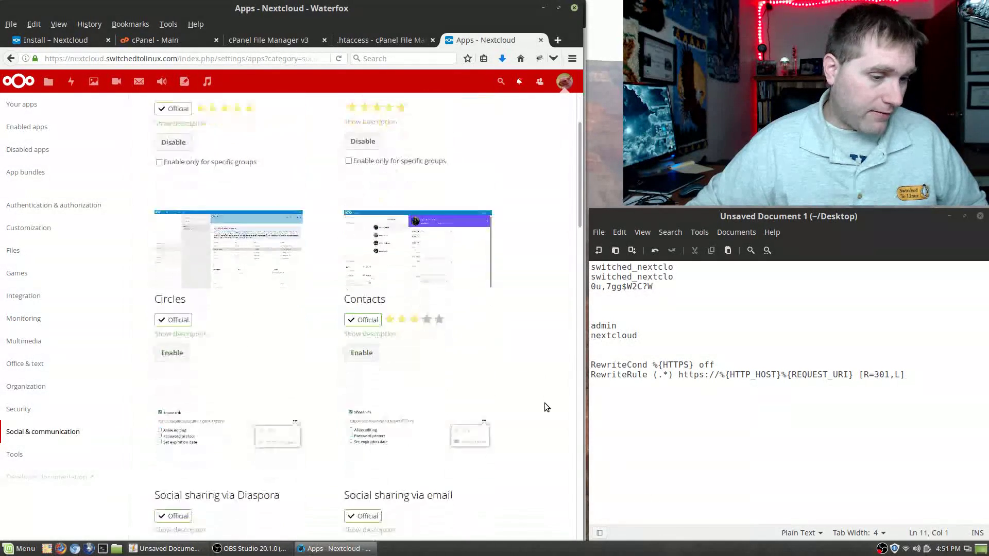
{"action": "scroll", "coordinate": [195, 350], "scroll_direction": "down", "scroll_amount": 2}
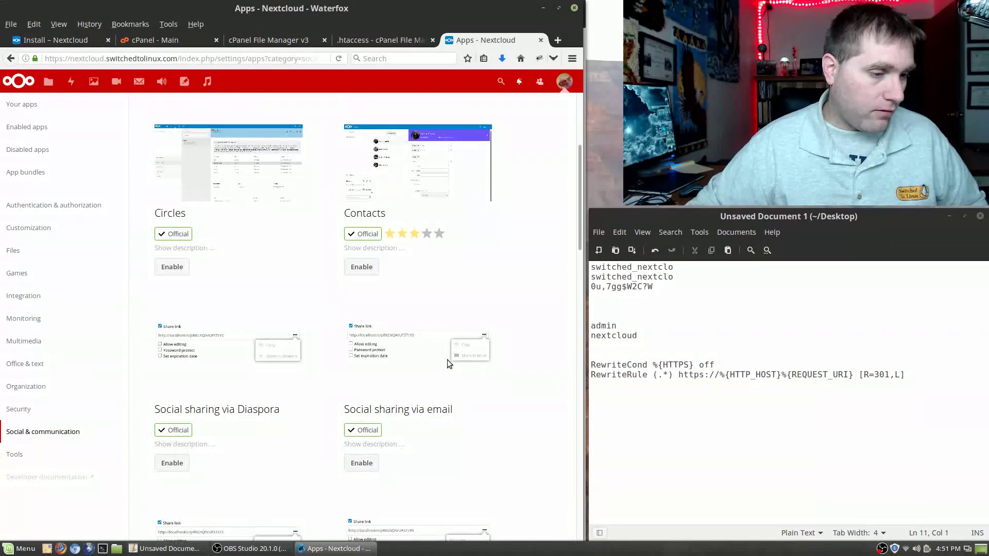
{"action": "scroll", "coordinate": [448, 360], "scroll_direction": "down", "scroll_amount": 3}
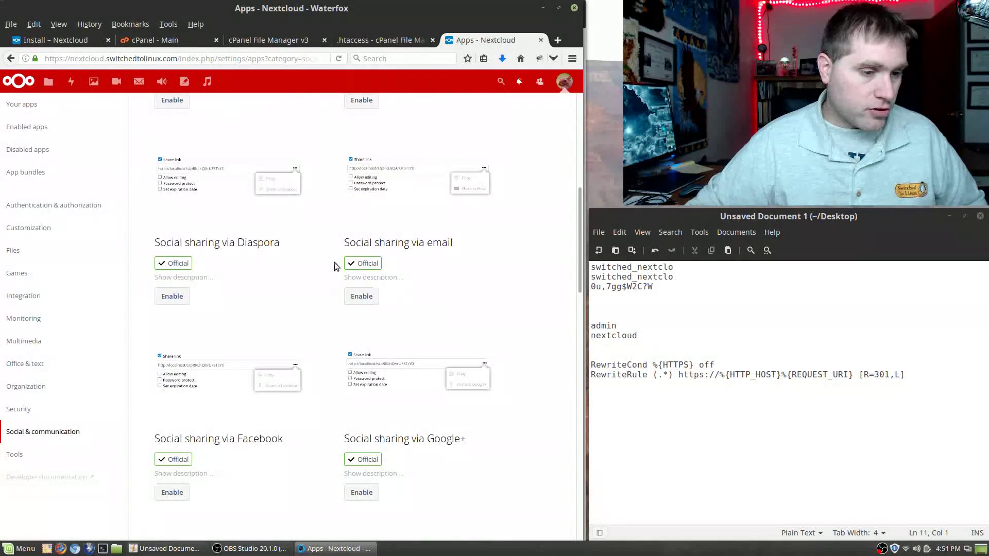
{"action": "scroll", "coordinate": [318, 313], "scroll_direction": "down", "scroll_amount": 3}
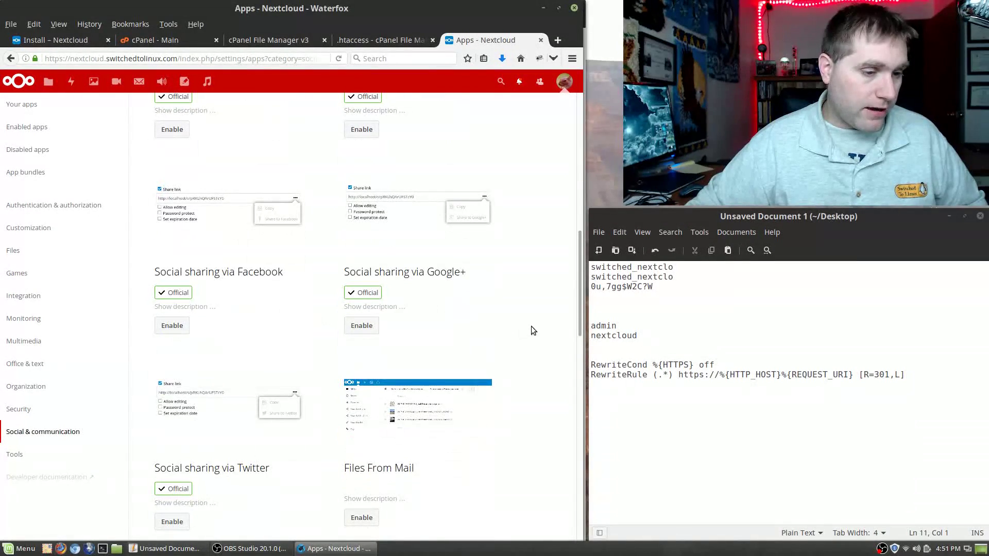
{"action": "scroll", "coordinate": [534, 330], "scroll_direction": "down", "scroll_amount": 9}
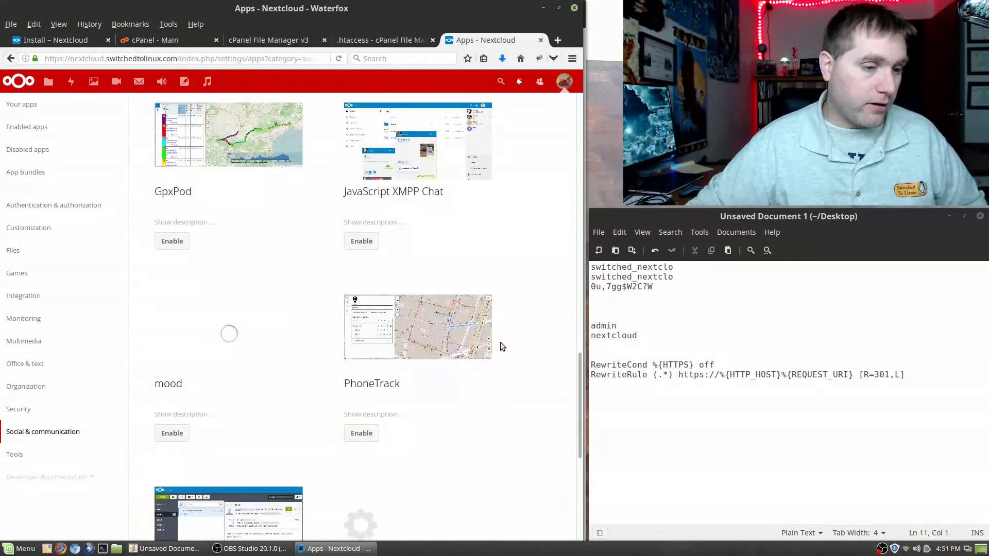
{"action": "scroll", "coordinate": [505, 351], "scroll_direction": "down", "scroll_amount": 3}
{"action": "scroll", "coordinate": [508, 353], "scroll_direction": "up", "scroll_amount": 16}
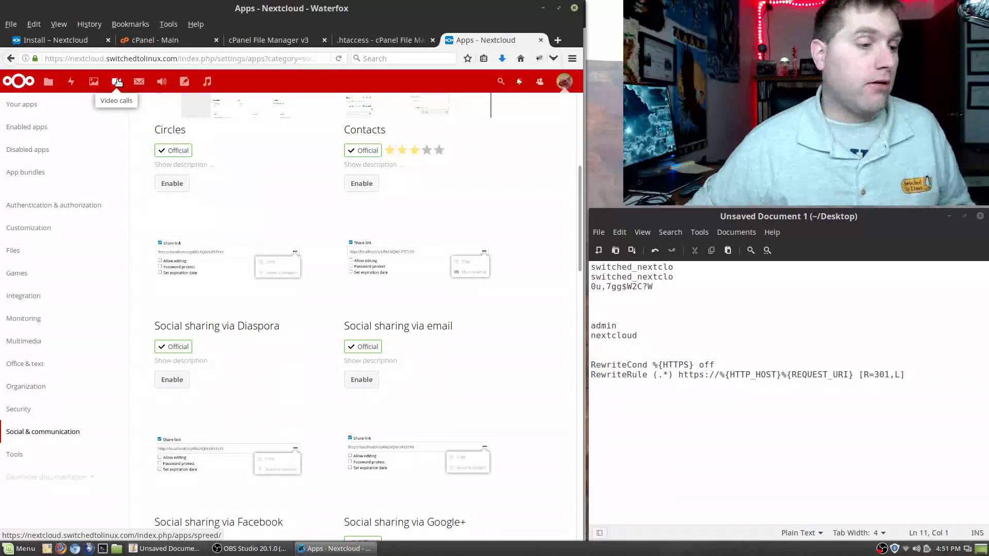
{"action": "left_click", "coordinate": [139, 82]}
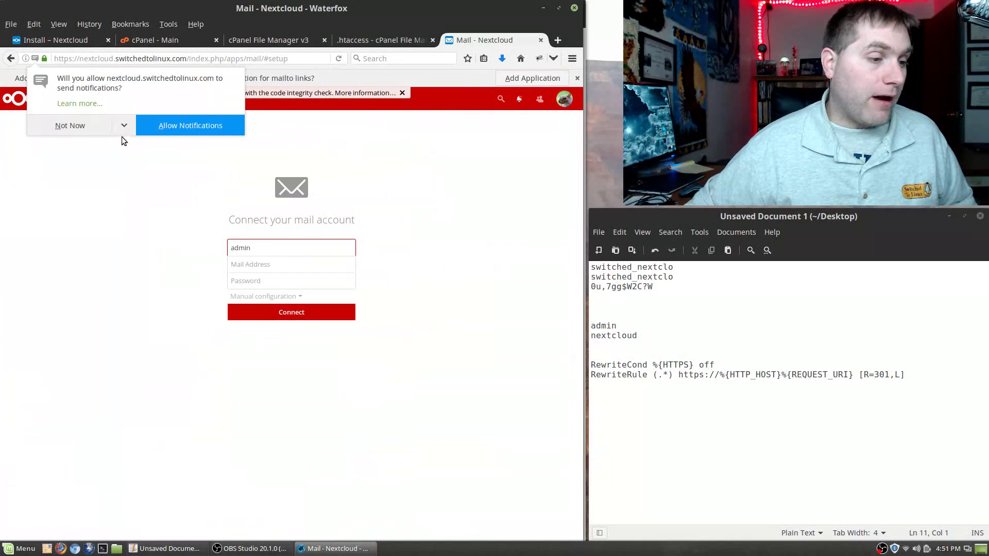
Block browser notifications and expand Mail's manual setup, keeping IMAP encryption at SSL/TLS
{"action": "left_click", "coordinate": [124, 125]}
{"action": "left_click", "coordinate": [117, 150]}
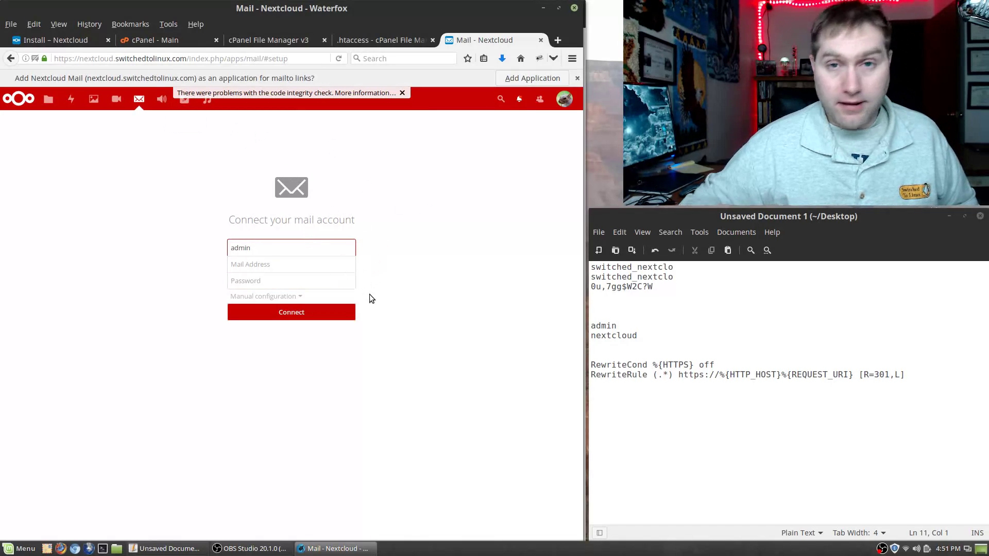
{"action": "left_click", "coordinate": [302, 297]}
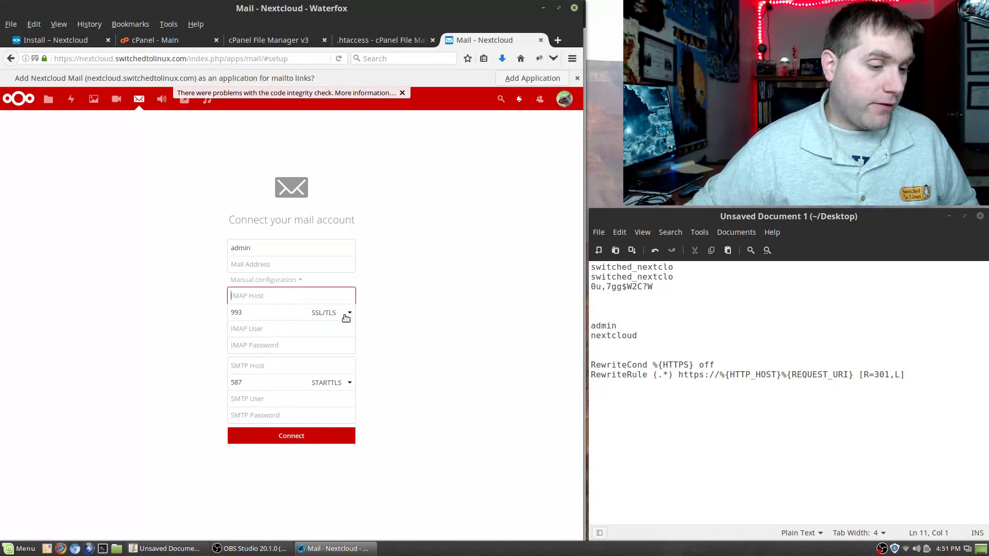
{"action": "left_click", "coordinate": [345, 317]}
{"action": "left_click", "coordinate": [346, 318]}
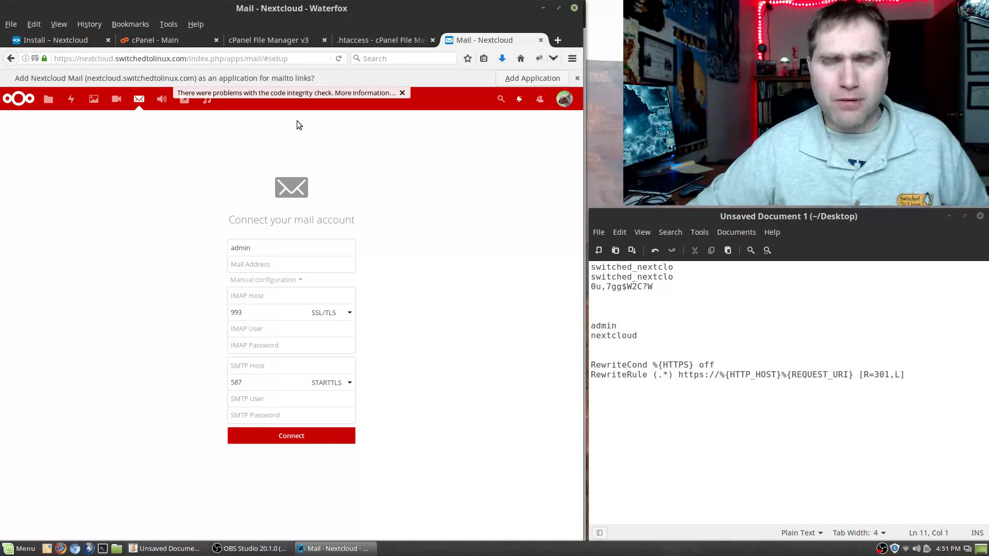
Check the IMAP fields, dismiss the code integrity warning, and switch to Audio Player
{"action": "key", "text": "Tab"}
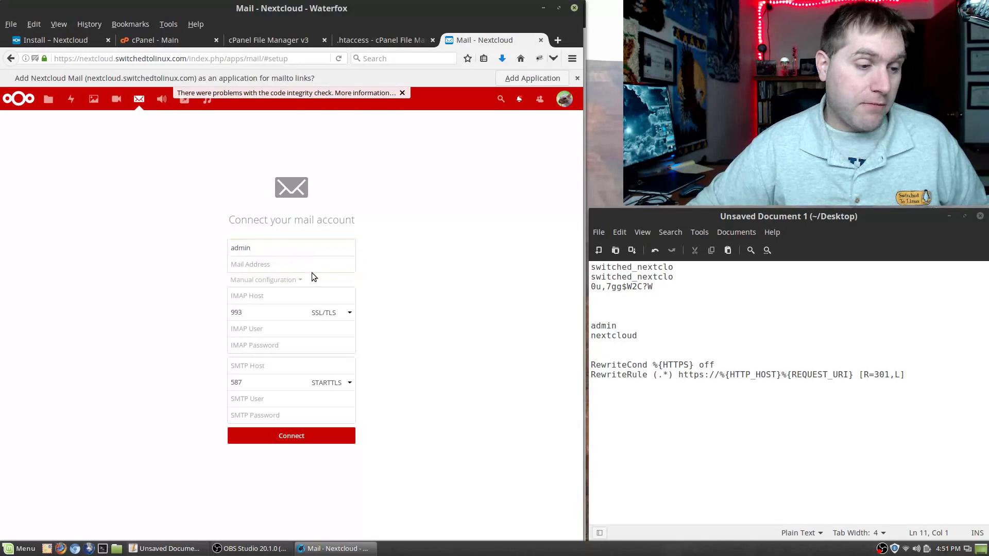
{"action": "left_click", "coordinate": [317, 295]}
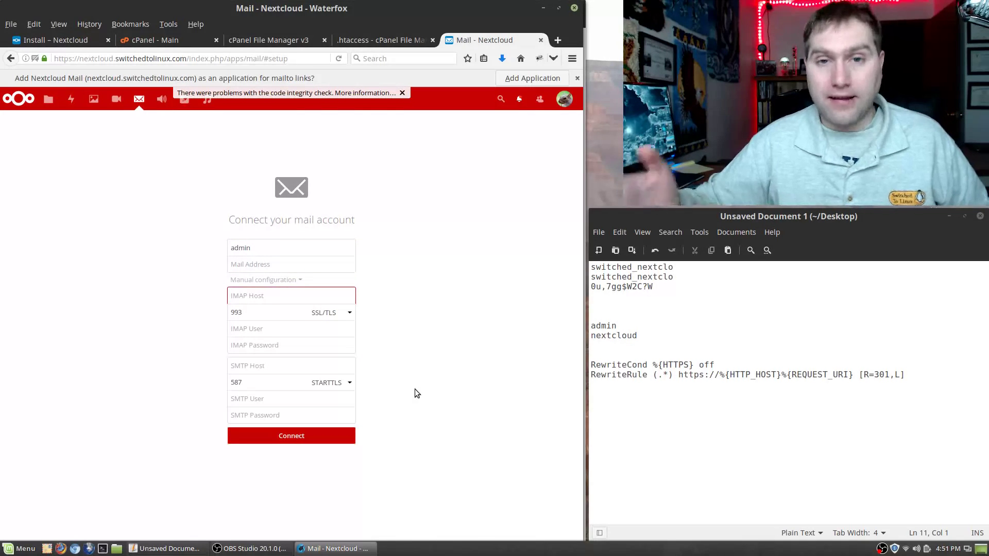
{"action": "left_click", "coordinate": [401, 93]}
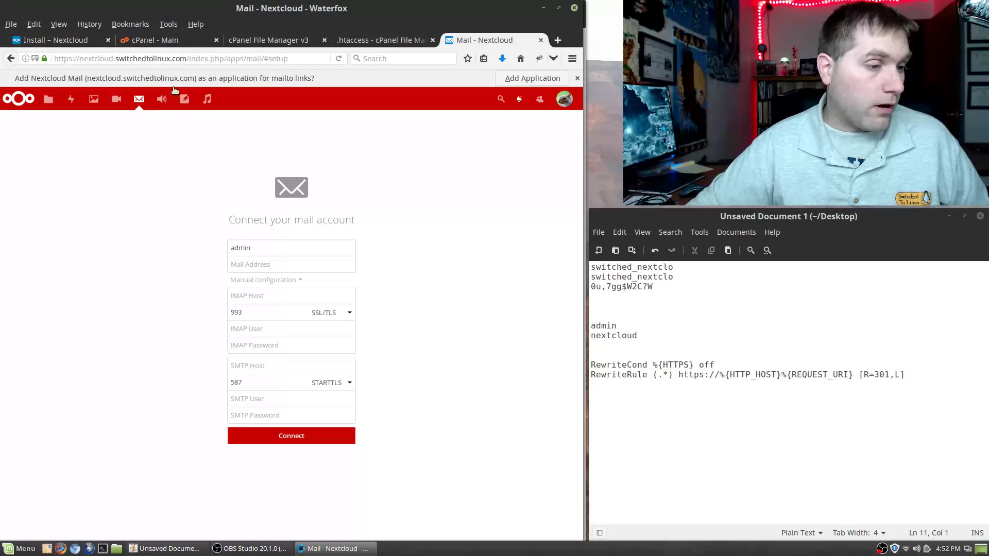
{"action": "left_click", "coordinate": [160, 106]}
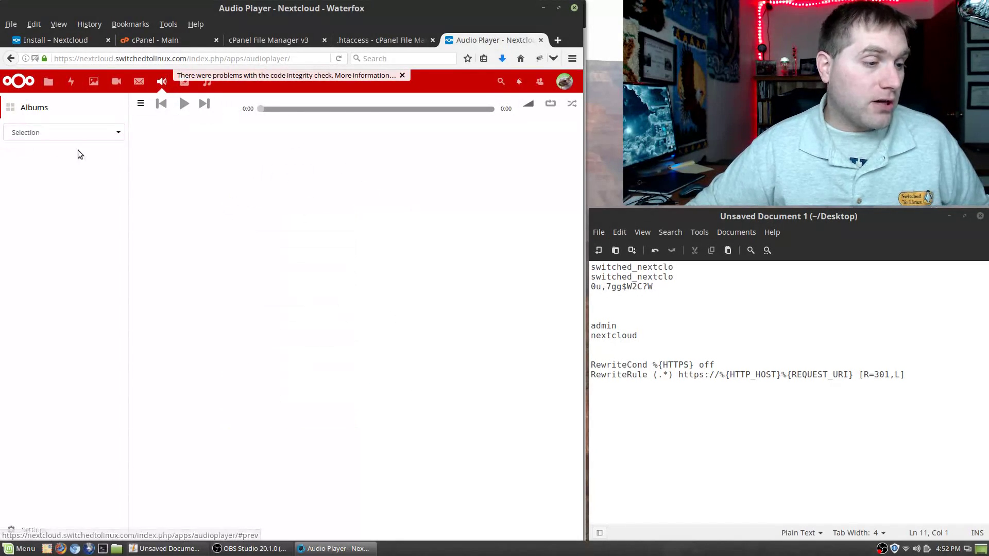
Group the Audio Player library by Artists and scan for new tracks, which finds 0 audios
{"action": "left_click", "coordinate": [103, 133]}
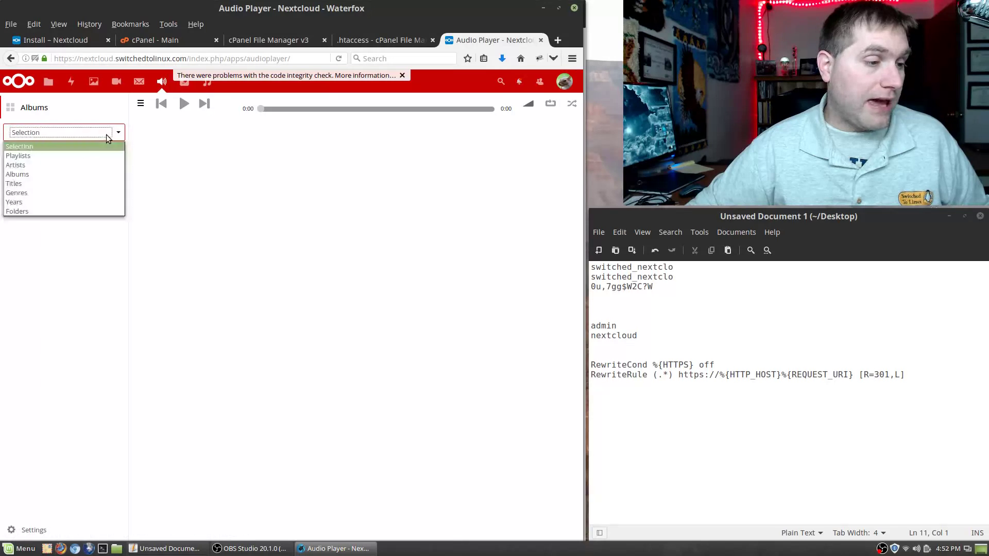
{"action": "left_click", "coordinate": [72, 165]}
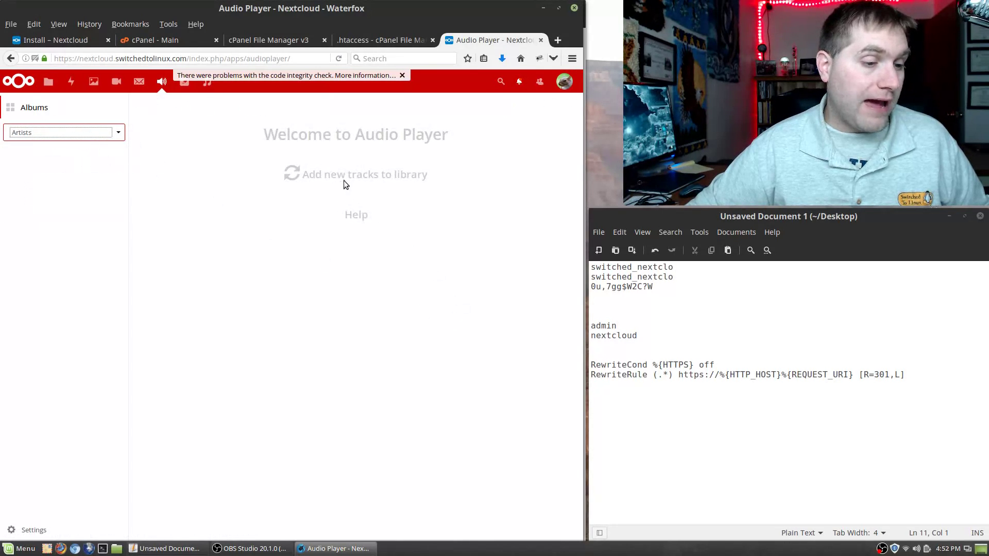
{"action": "left_click", "coordinate": [305, 174]}
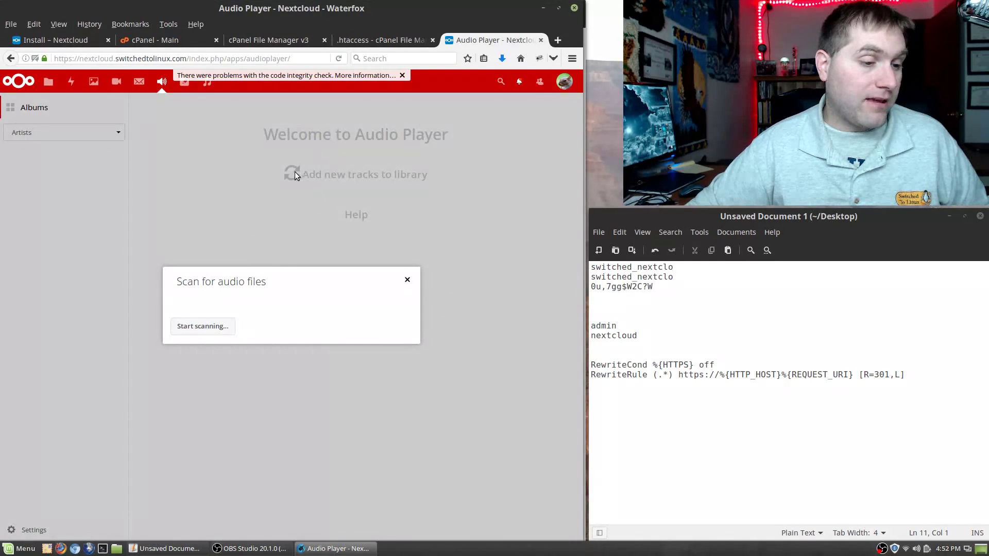
{"action": "left_click", "coordinate": [203, 323]}
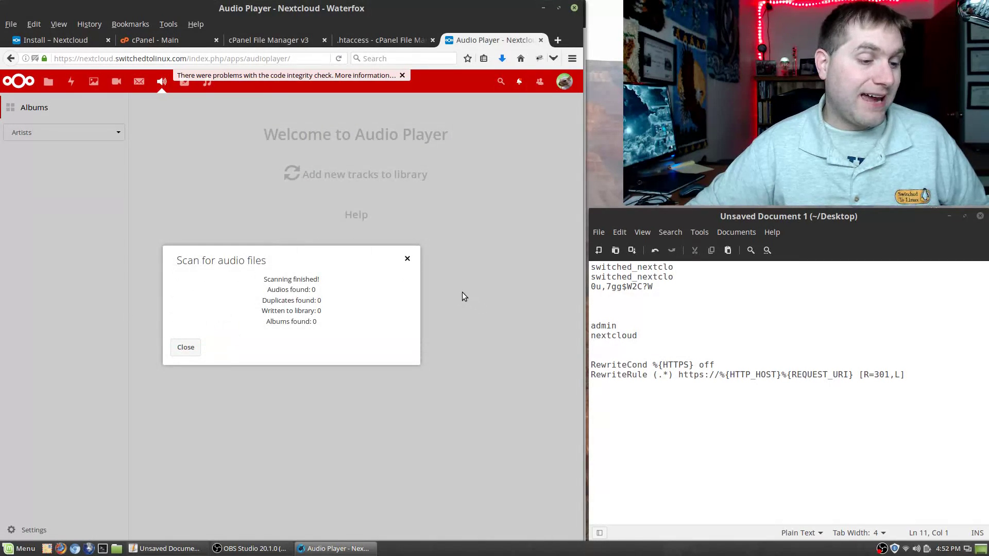
{"action": "left_click", "coordinate": [187, 350]}
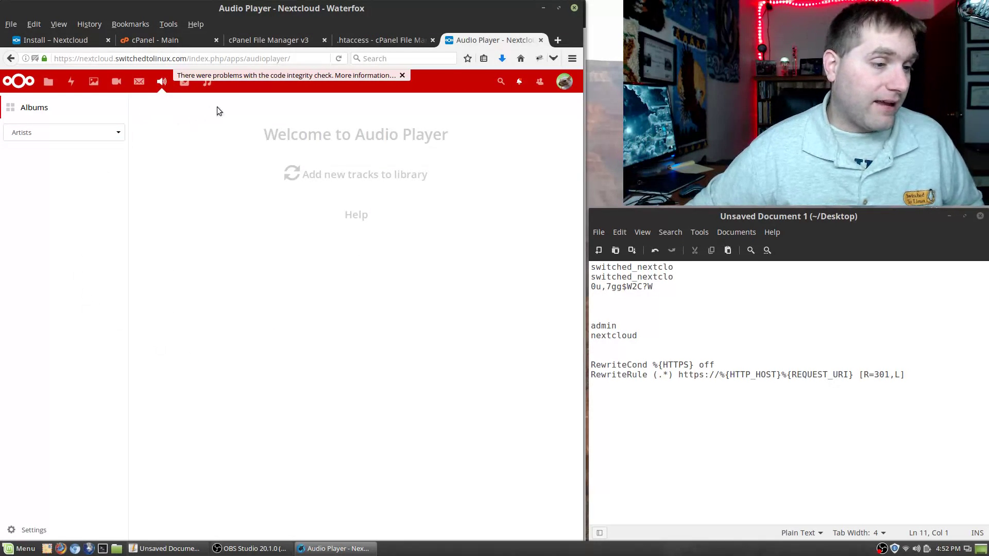
{"action": "left_click", "coordinate": [402, 75]}
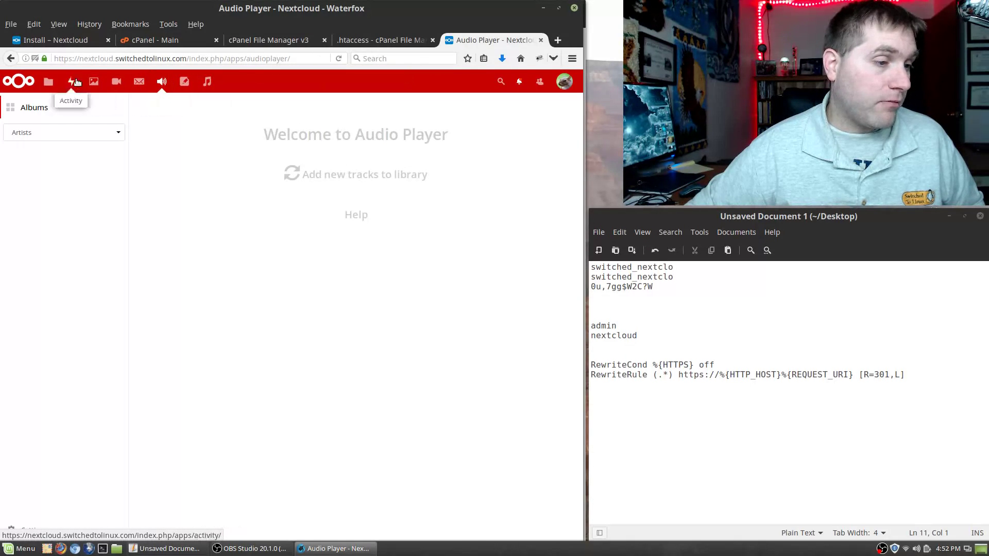
Create a new folder named Music in the Files app
{"action": "left_click", "coordinate": [48, 81]}
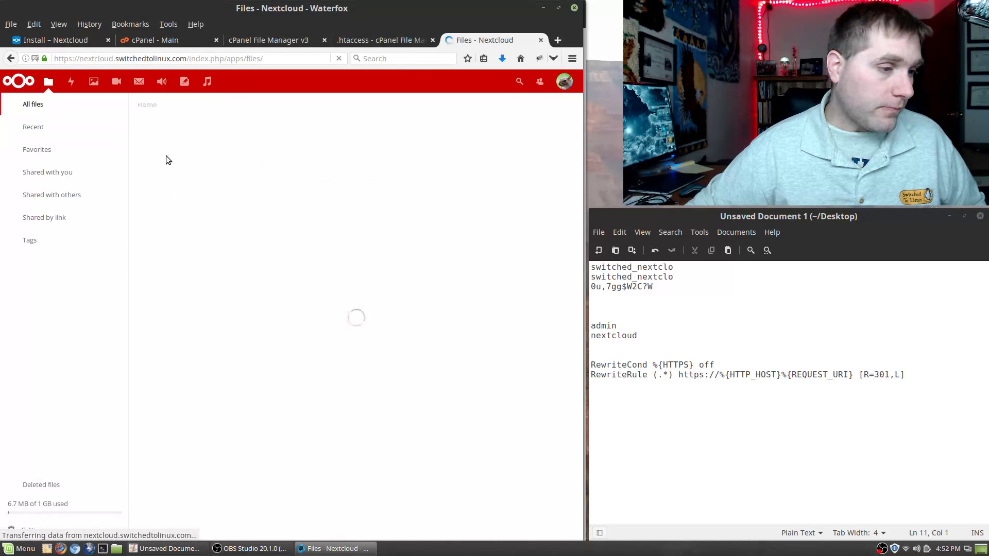
{"action": "right_click", "coordinate": [242, 297]}
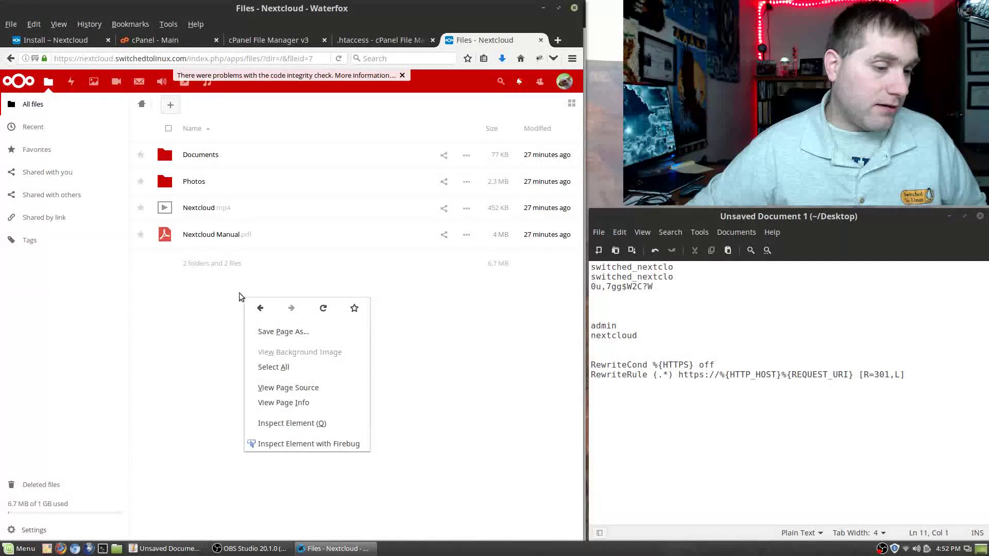
{"action": "left_click", "coordinate": [239, 292]}
{"action": "left_click", "coordinate": [170, 104]}
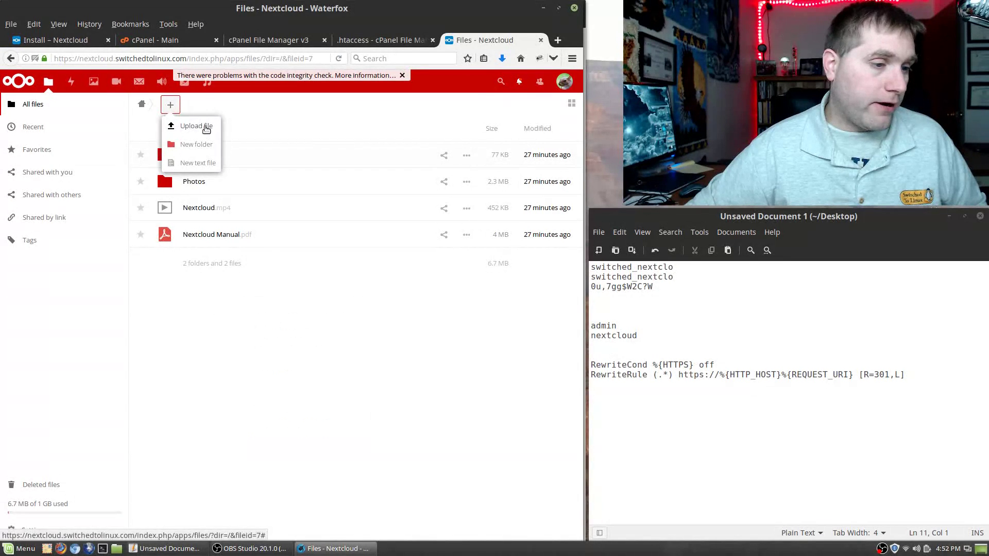
{"action": "left_click", "coordinate": [198, 146]}
{"action": "type", "text": "M"}
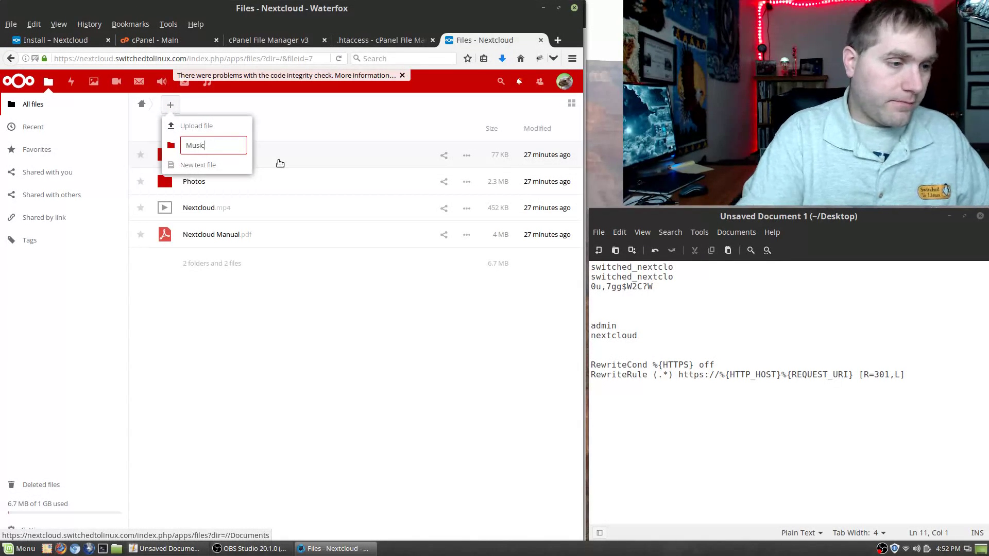
{"action": "type", "text": "usic"}
{"action": "key", "text": "Return"}
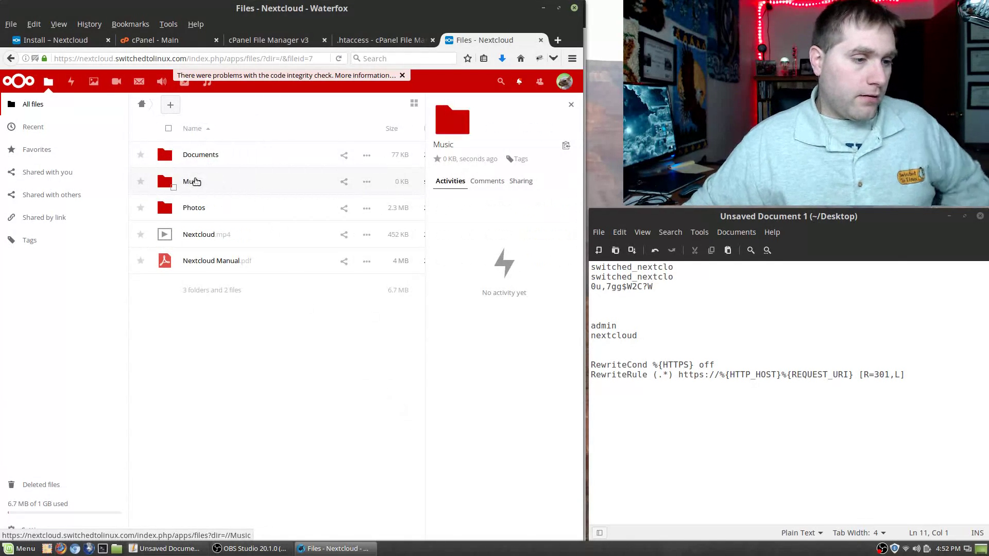
Upload the Chant sans paroles MP3 from the Tchaikovsky - 1812 Overture album into Music
{"action": "left_click", "coordinate": [195, 180]}
{"action": "left_click", "coordinate": [225, 108]}
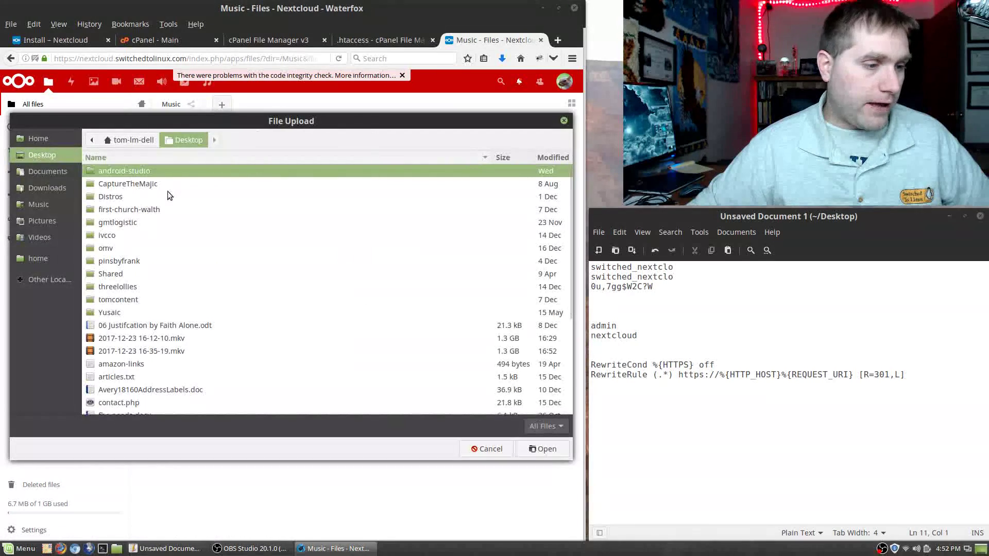
{"action": "left_click", "coordinate": [36, 204]}
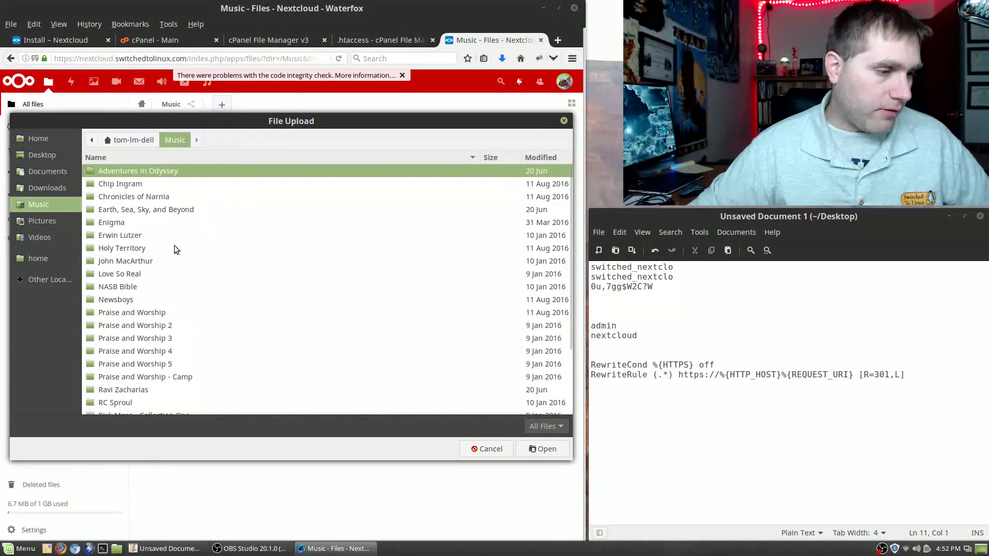
{"action": "scroll", "coordinate": [155, 288], "scroll_direction": "down", "scroll_amount": 4}
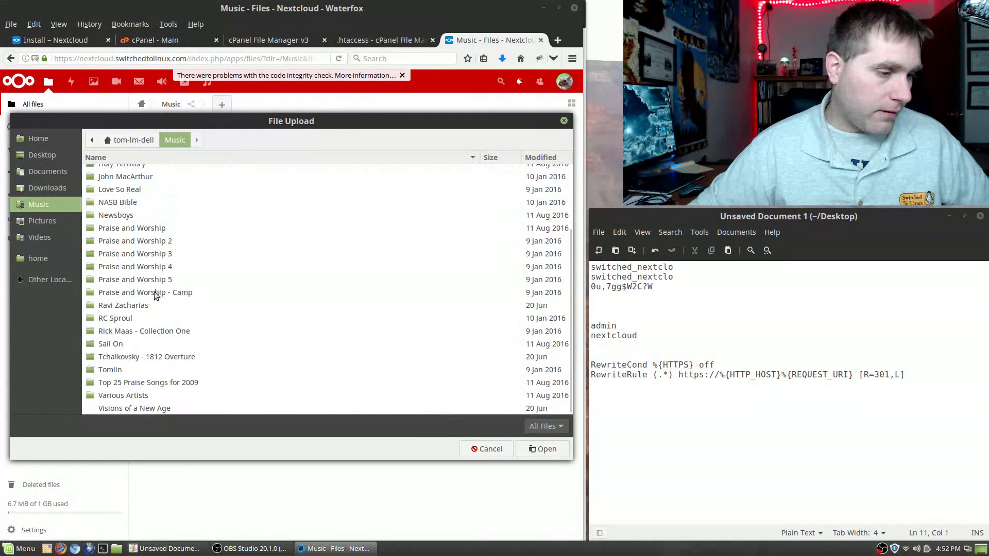
{"action": "left_click", "coordinate": [117, 358]}
{"action": "double_click", "coordinate": [117, 356]}
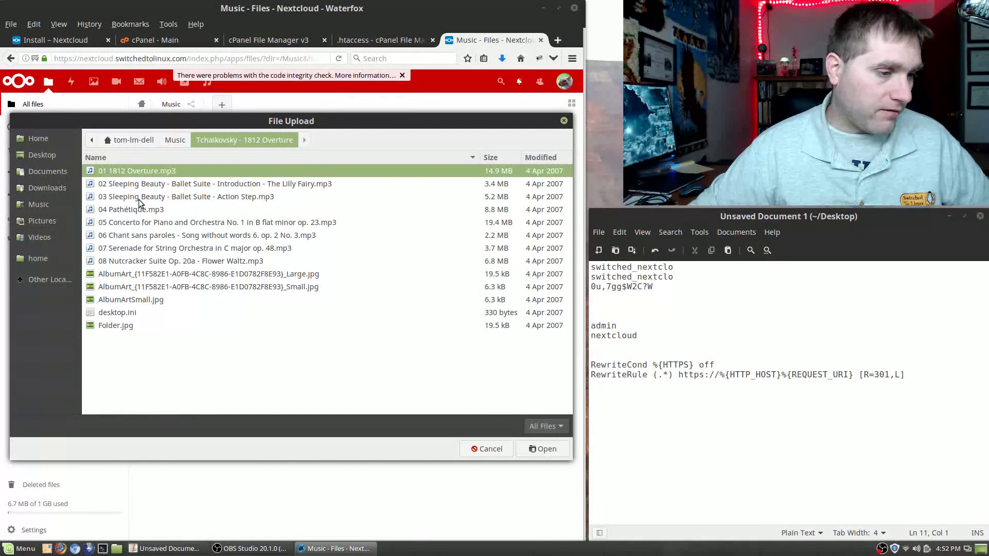
{"action": "left_click", "coordinate": [137, 236]}
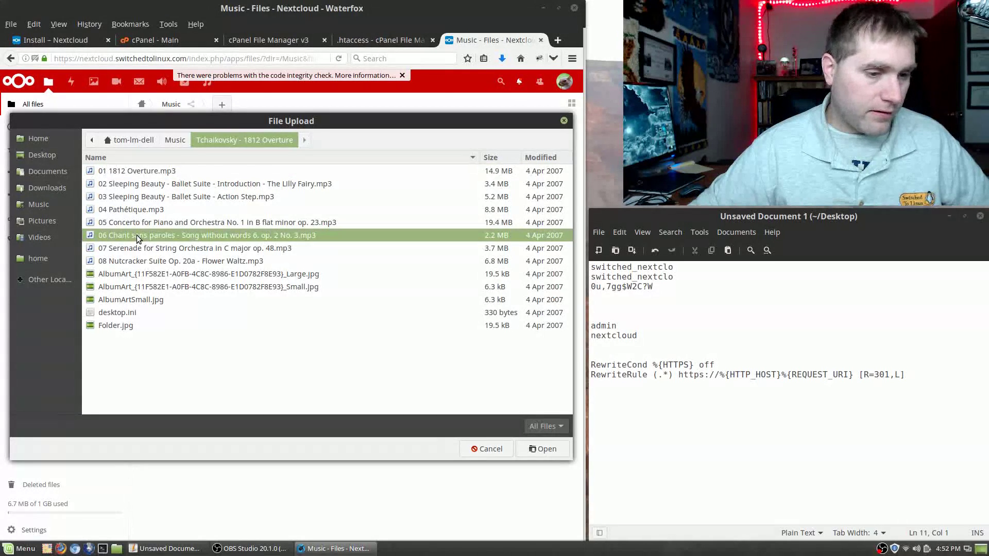
{"action": "left_click", "coordinate": [542, 448]}
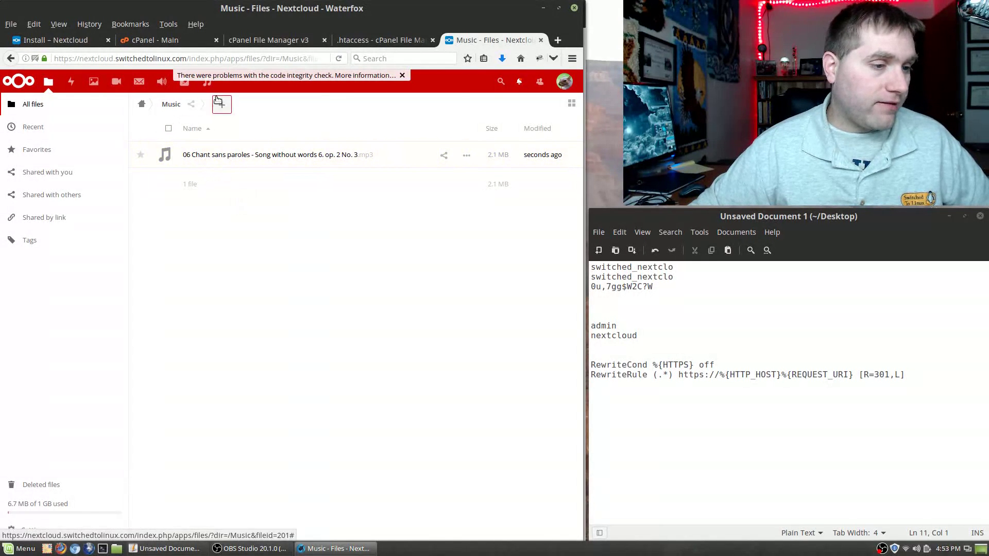
Play and pause the Tchaikovsky Chant sans paroles track in the Music app, then switch to Audio Player
{"action": "left_click", "coordinate": [207, 82]}
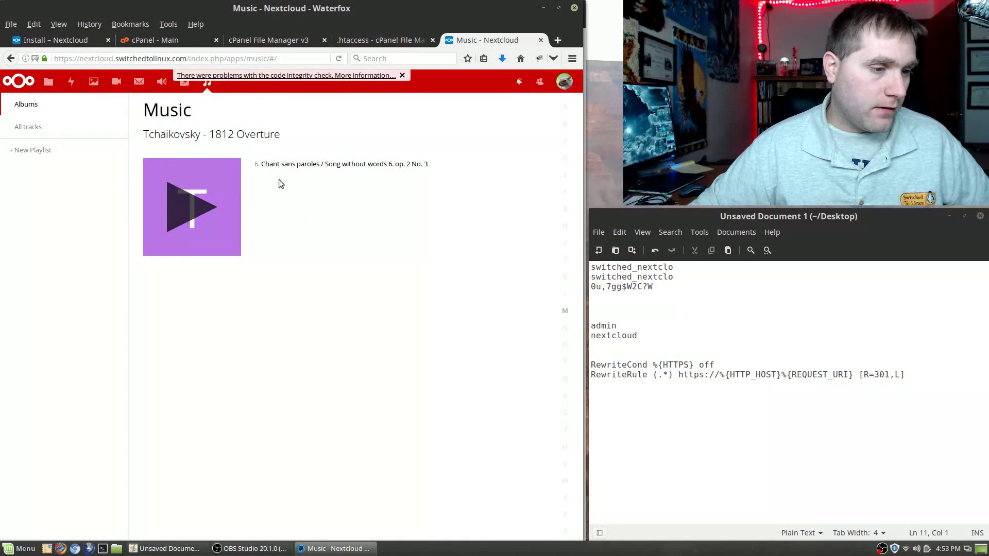
{"action": "left_click", "coordinate": [179, 209]}
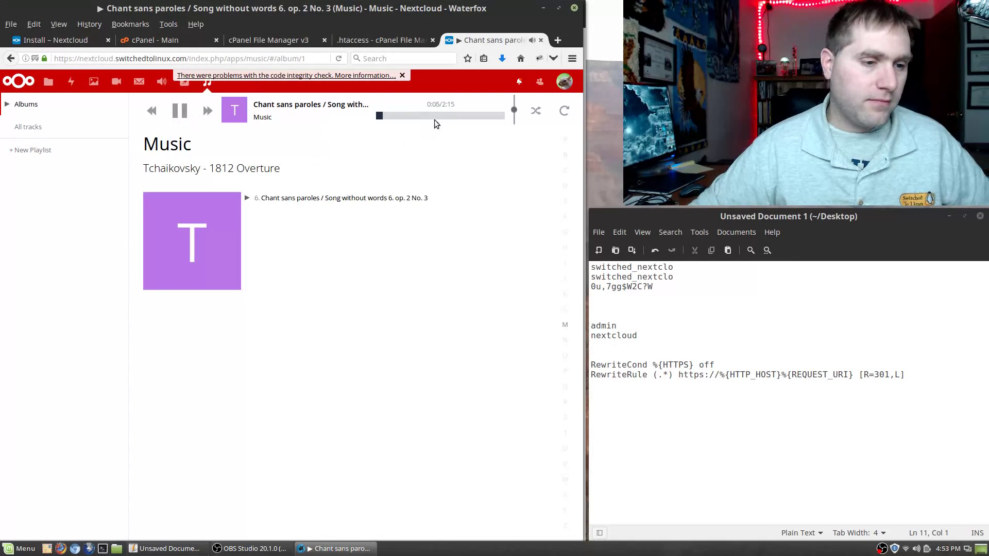
{"action": "left_click", "coordinate": [180, 111]}
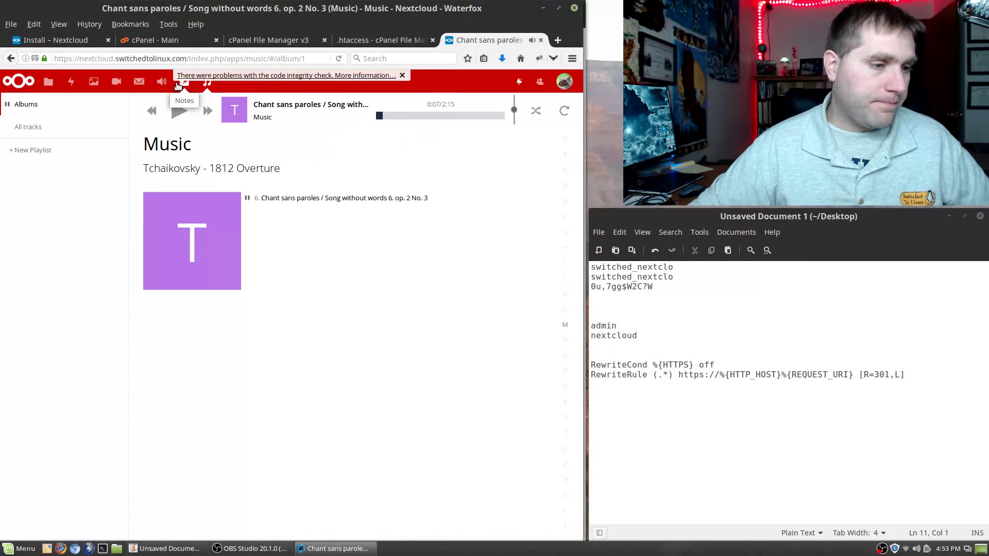
{"action": "left_click", "coordinate": [163, 82]}
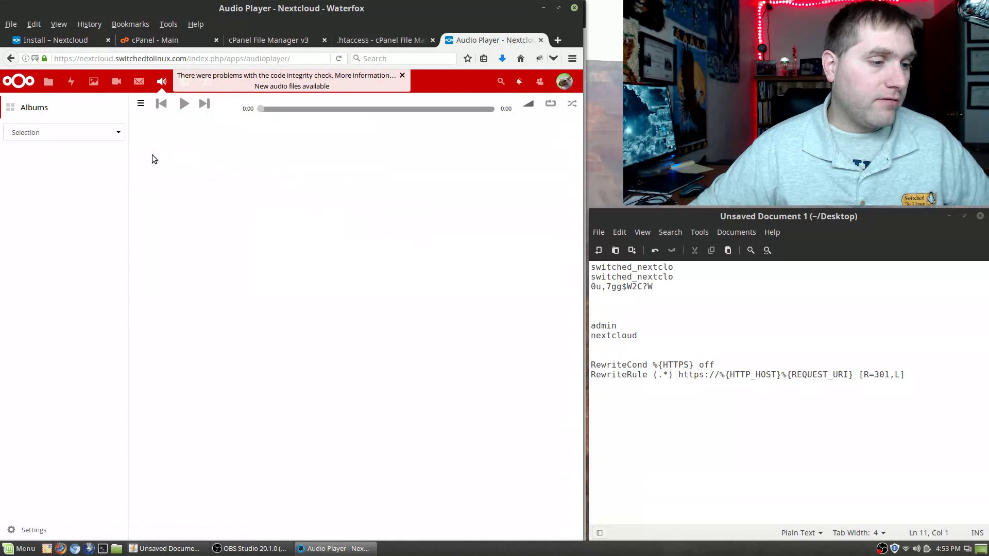
Scan files to add new tracks to the Audio Player library, then reload the page
{"action": "left_click", "coordinate": [182, 104]}
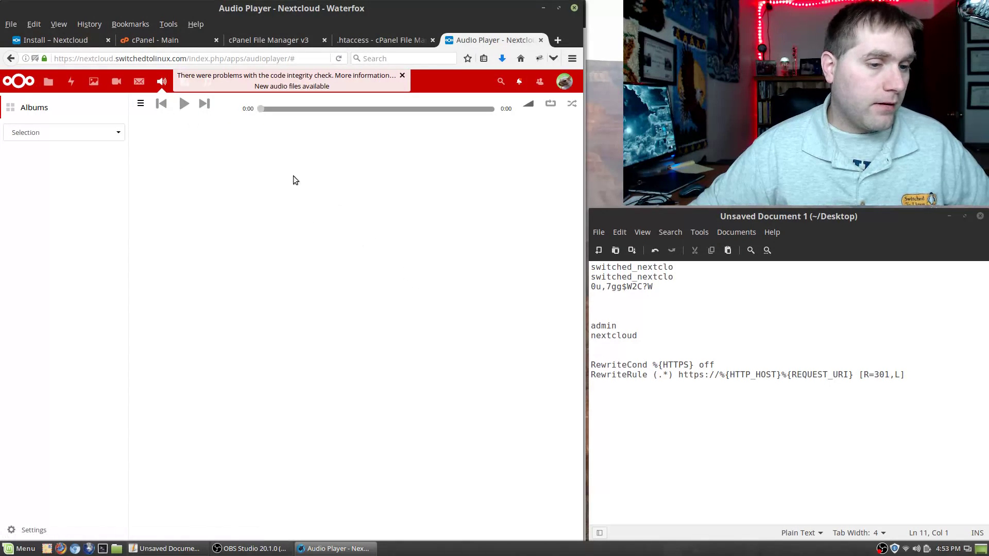
{"action": "left_click", "coordinate": [77, 132]}
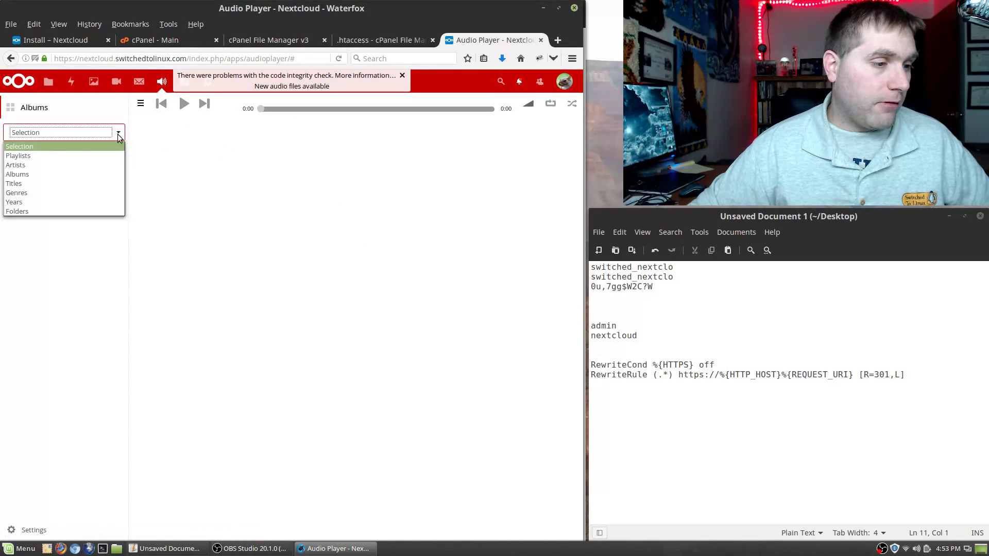
{"action": "left_click", "coordinate": [75, 166]}
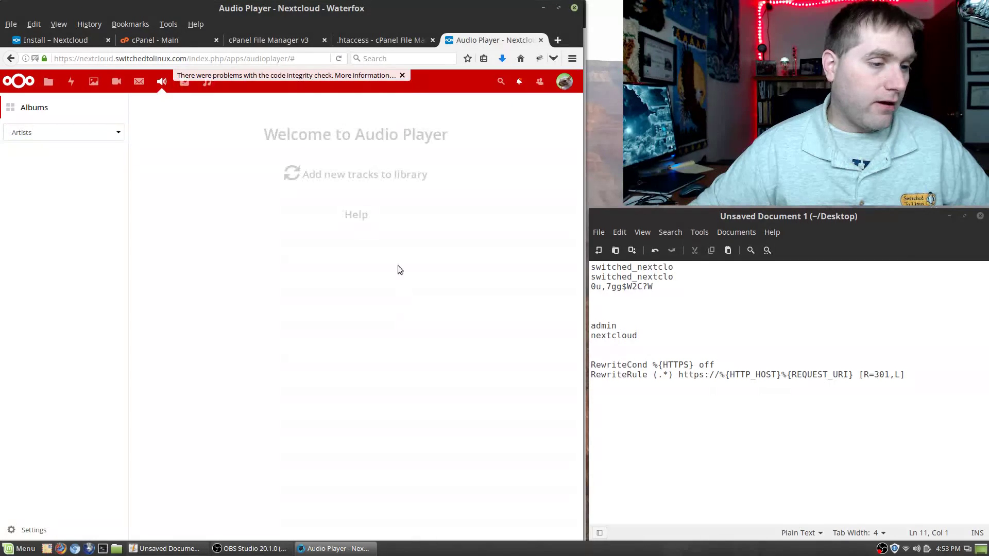
{"action": "left_click", "coordinate": [298, 174]}
{"action": "left_click", "coordinate": [222, 327]}
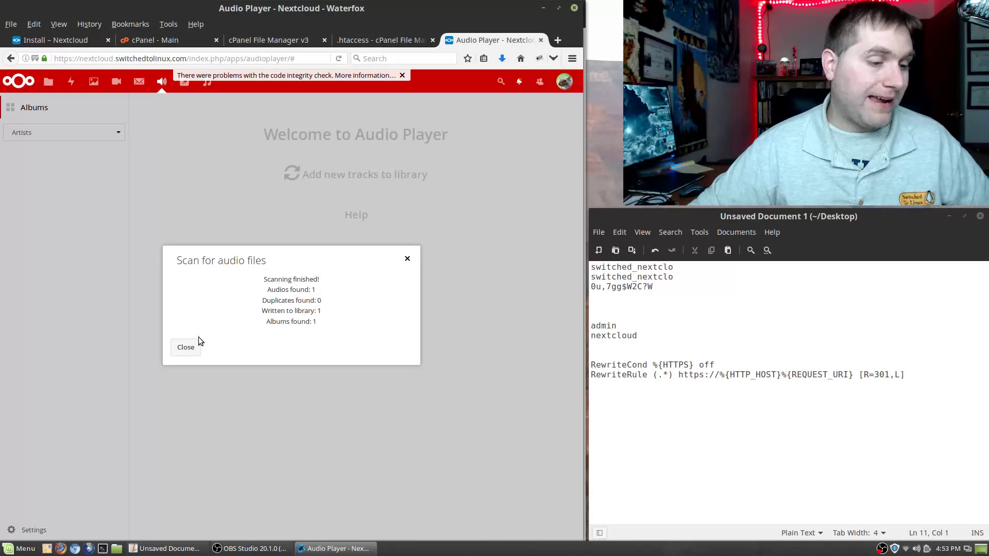
{"action": "left_click", "coordinate": [198, 345]}
{"action": "left_click", "coordinate": [52, 133]}
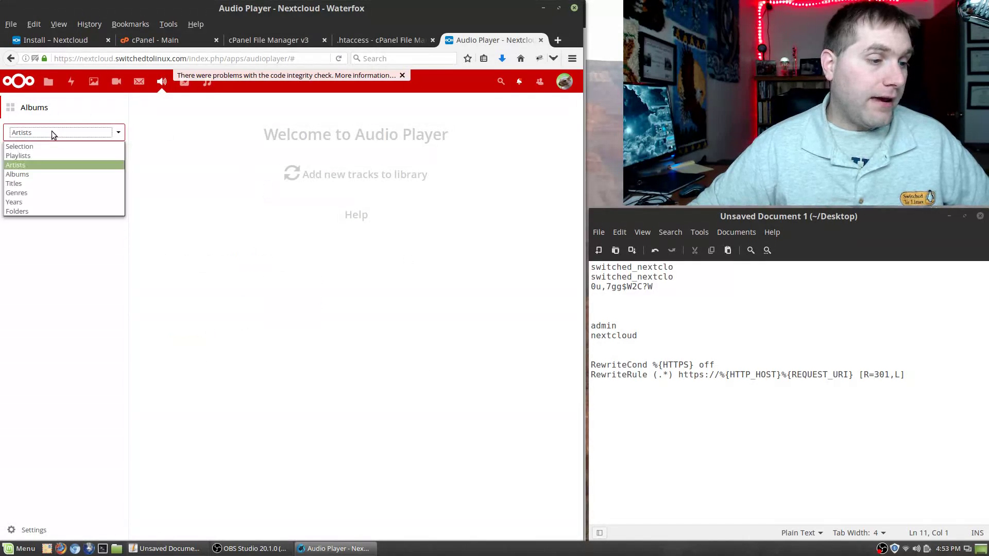
{"action": "left_click", "coordinate": [52, 134]}
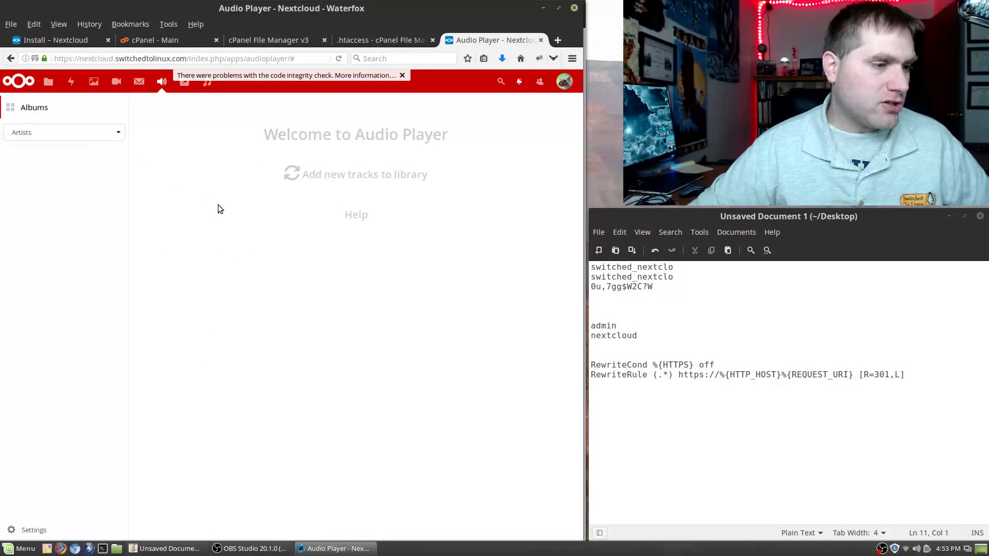
{"action": "key", "text": "F5"}
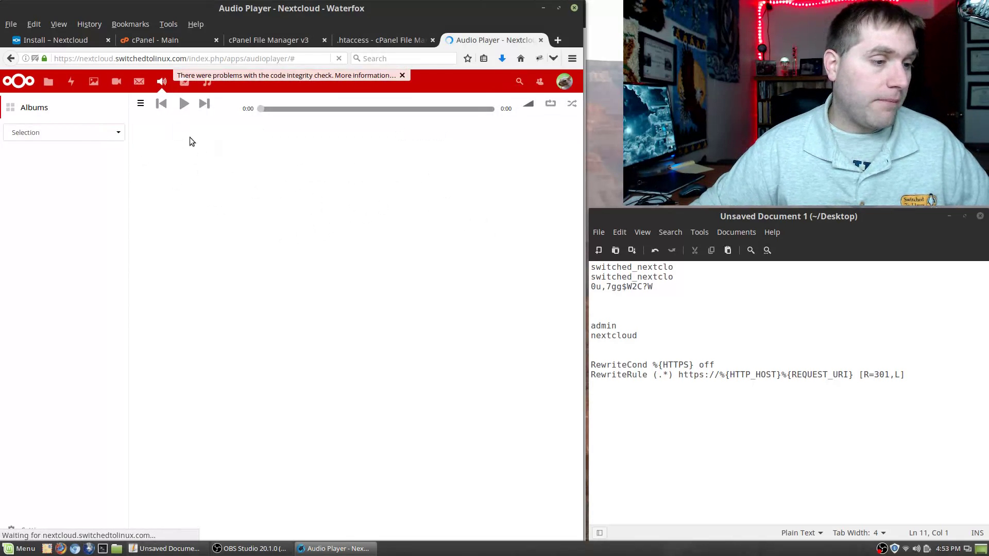
Play Chant sans paroles from the Music artist in the Artists view, then return to Files
{"action": "left_click", "coordinate": [86, 134]}
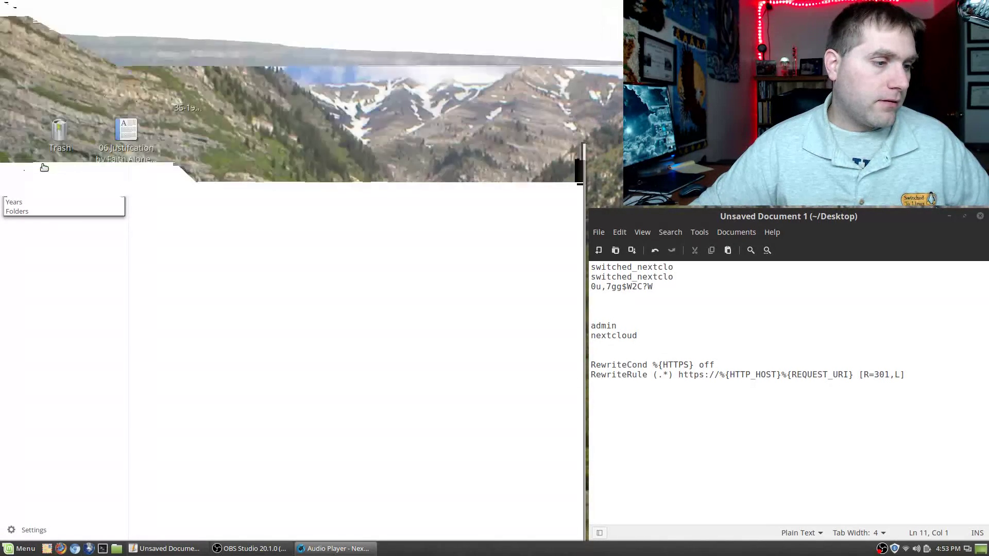
{"action": "left_click", "coordinate": [45, 168]}
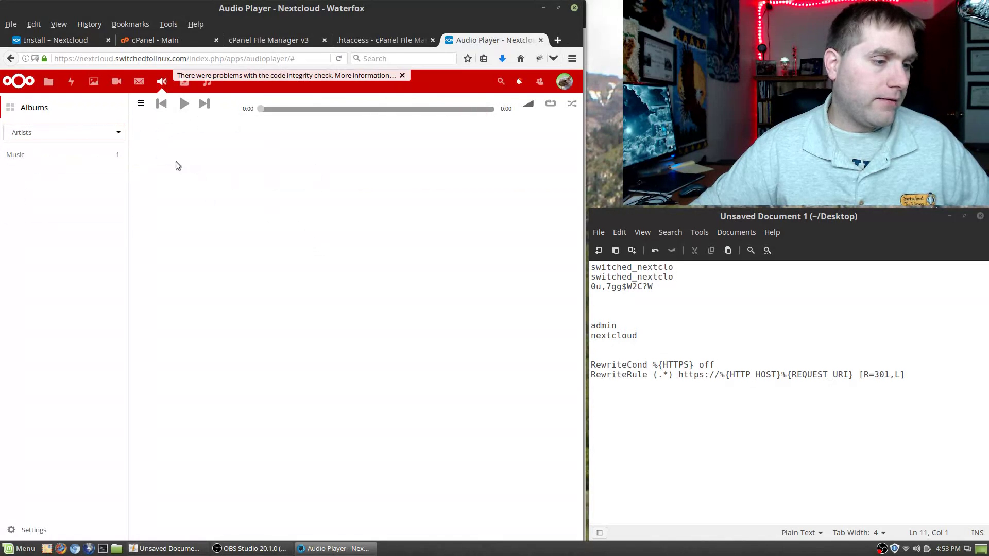
{"action": "left_click", "coordinate": [15, 155]}
{"action": "left_click", "coordinate": [158, 154]}
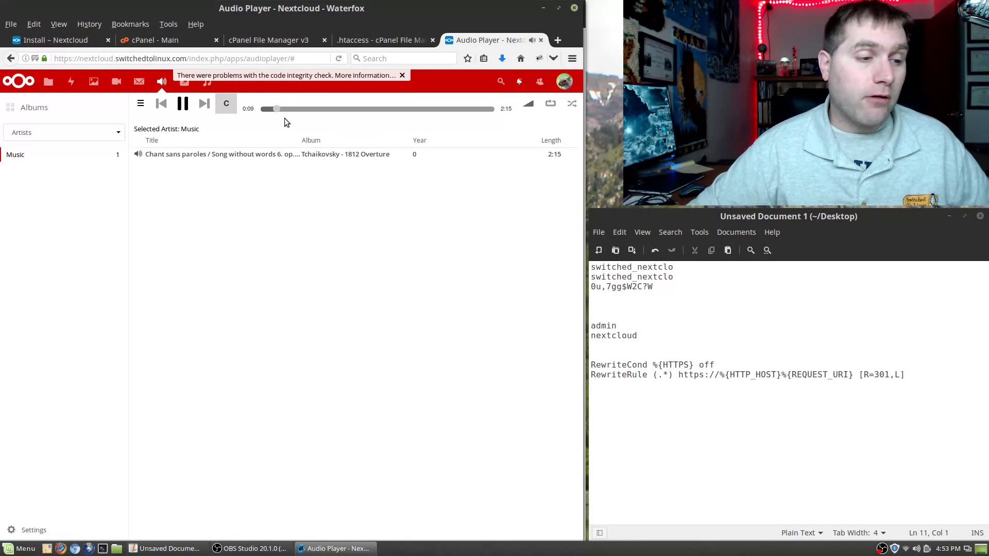
{"action": "left_click", "coordinate": [141, 104]}
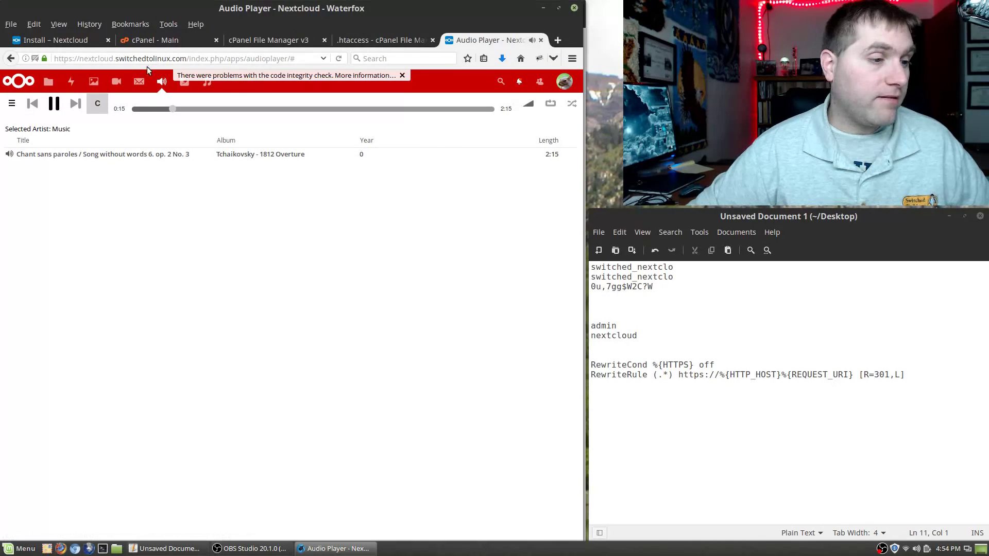
{"action": "left_click", "coordinate": [49, 82]}
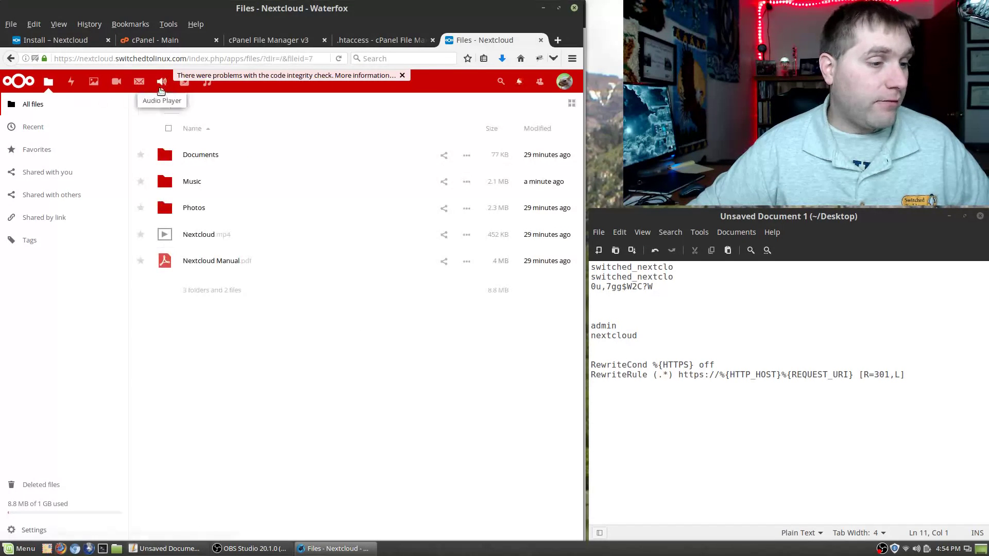
Check the activity stream filtered to your own actions, then open the Music folder in Files
{"action": "left_click", "coordinate": [70, 82]}
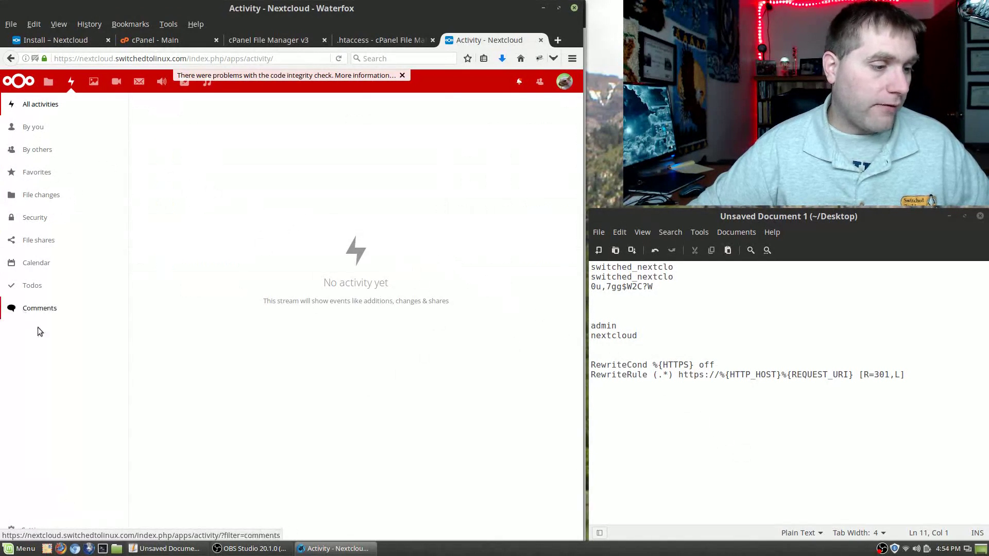
{"action": "left_click", "coordinate": [30, 128]}
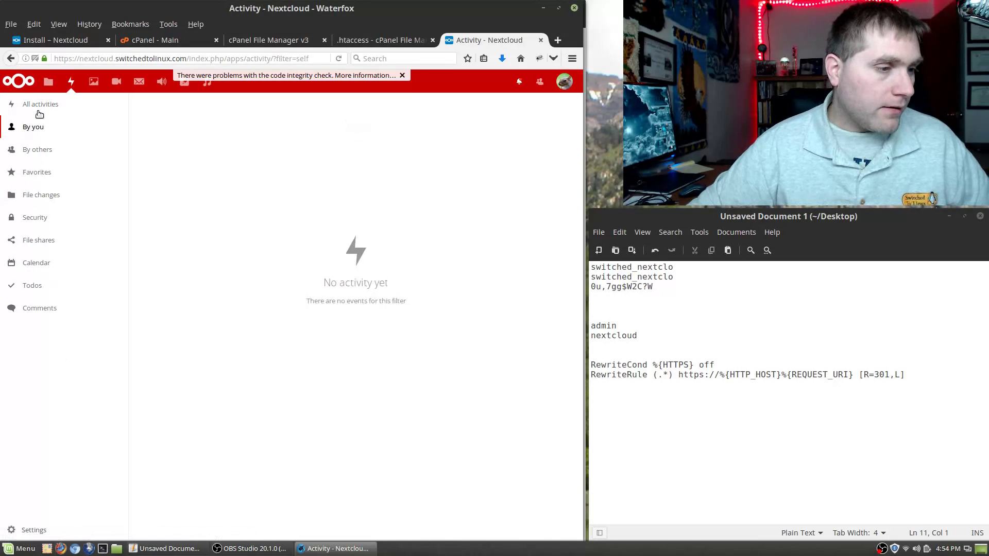
{"action": "left_click", "coordinate": [50, 83]}
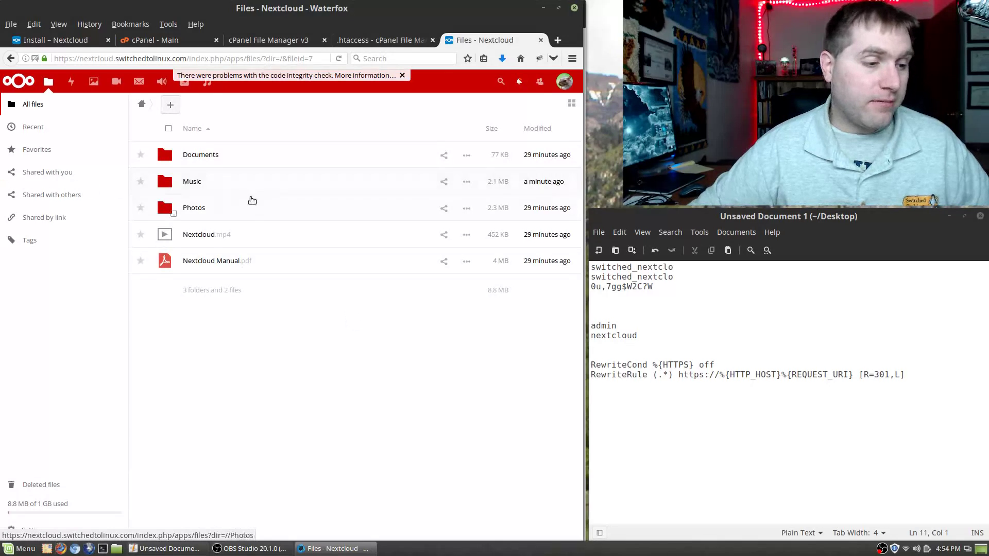
{"action": "left_click", "coordinate": [188, 182]}
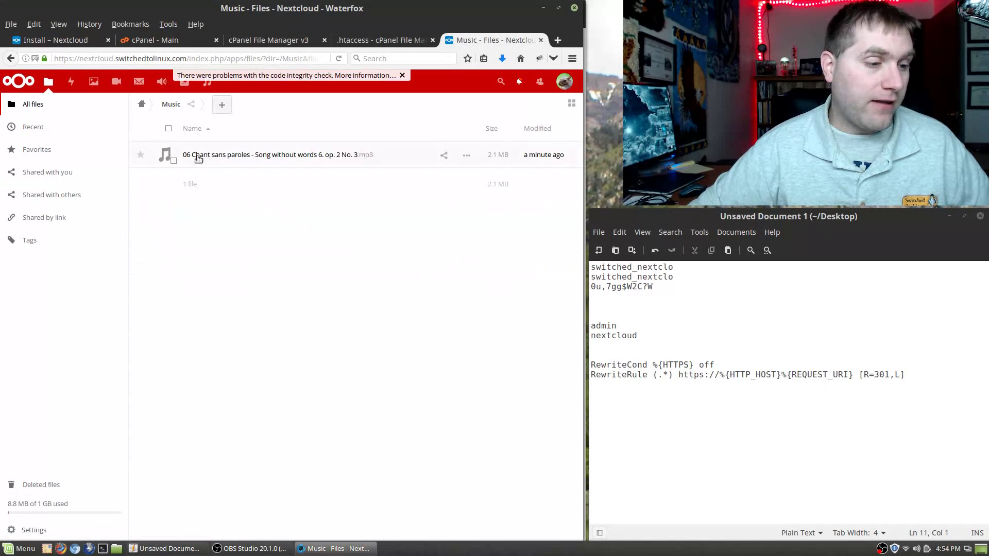
Create a public share link for the Chant sans paroles MP3, then remove it
{"action": "left_click", "coordinate": [173, 161]}
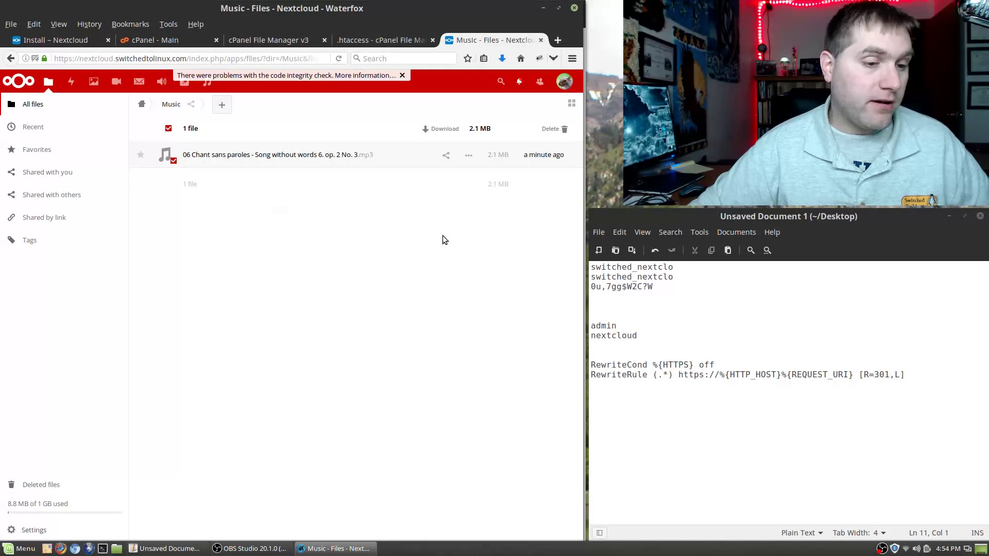
{"action": "left_click", "coordinate": [446, 156]}
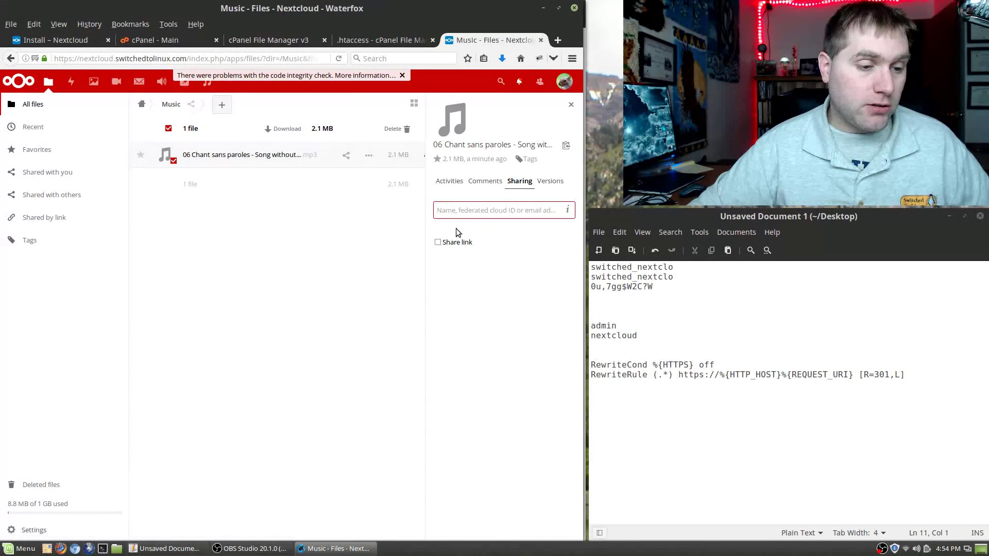
{"action": "left_click", "coordinate": [453, 242]}
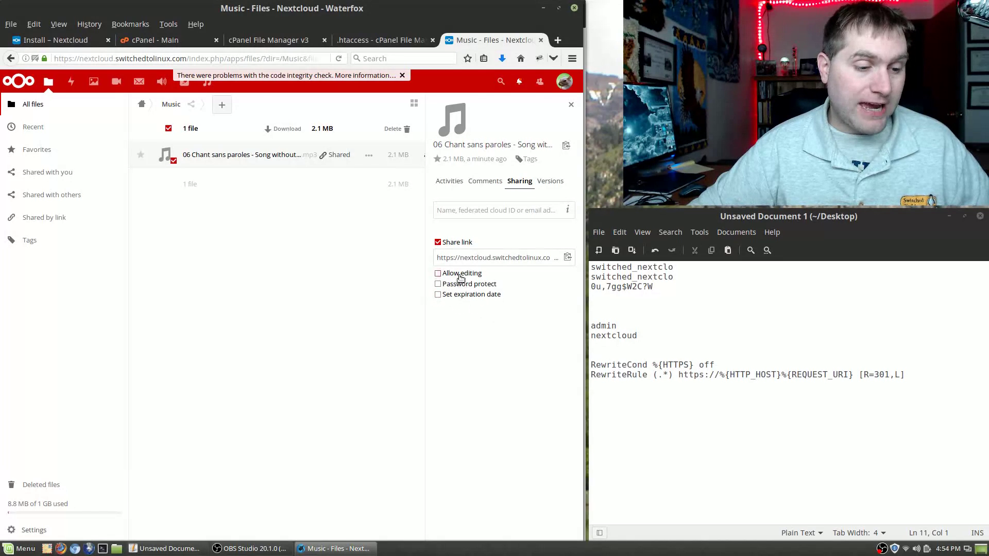
{"action": "left_click", "coordinate": [438, 242]}
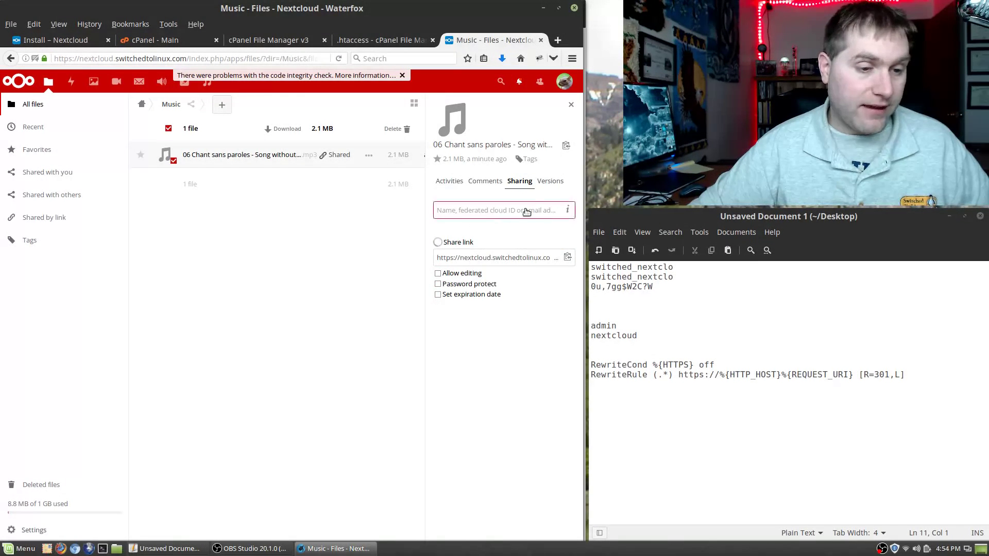
Share the MP3 with another Nextcloud user, then unshare it from that user
{"action": "left_click", "coordinate": [468, 182]}
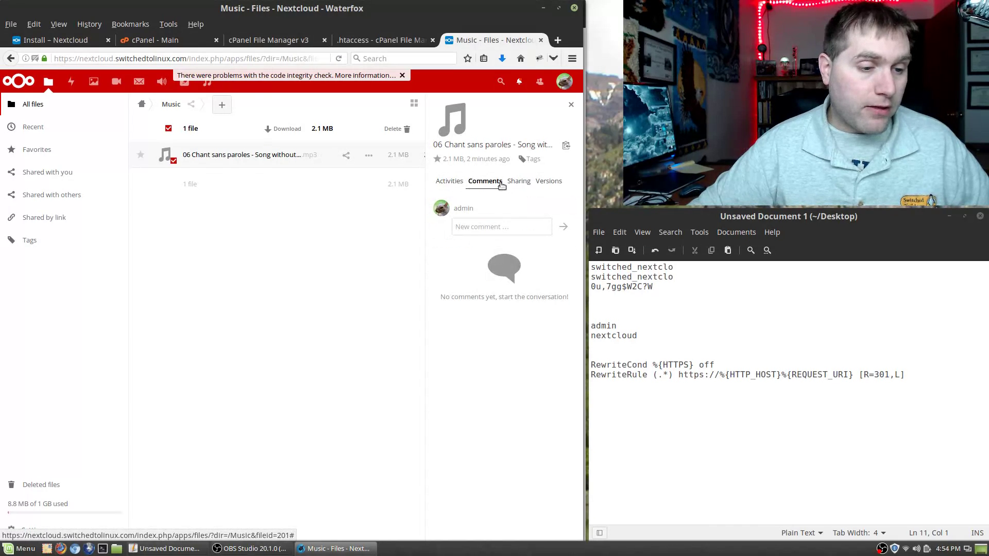
{"action": "left_click", "coordinate": [518, 182]}
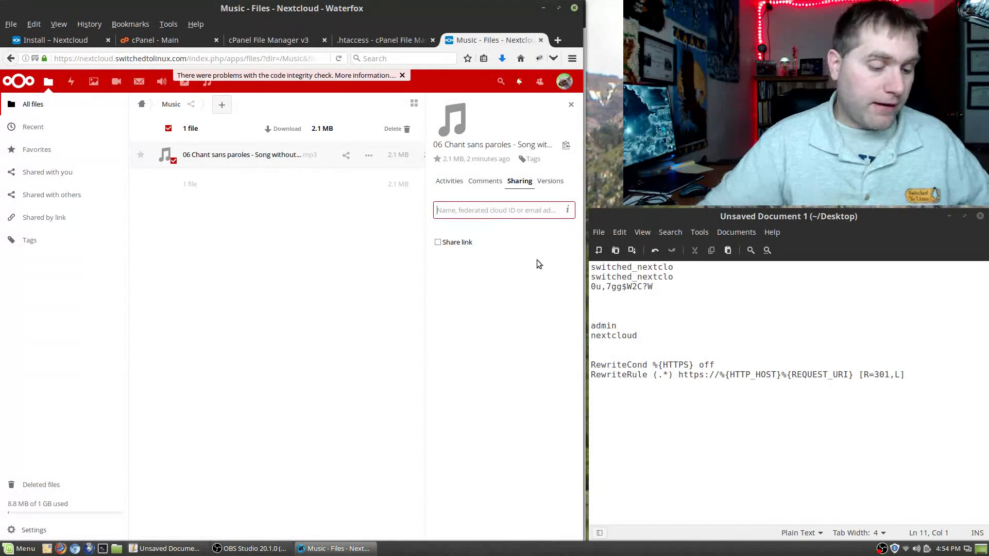
{"action": "type", "text": "tom"}
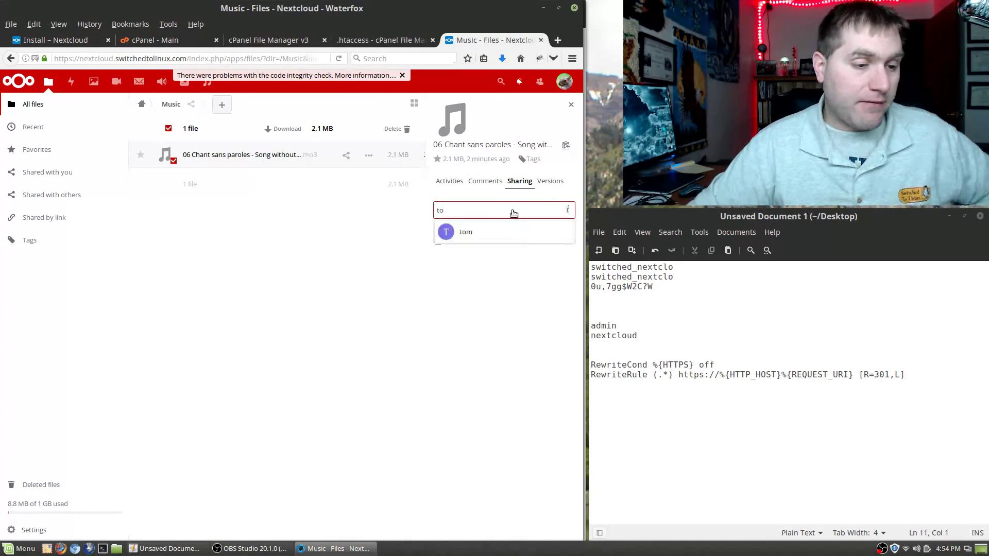
{"action": "left_click", "coordinate": [466, 232]}
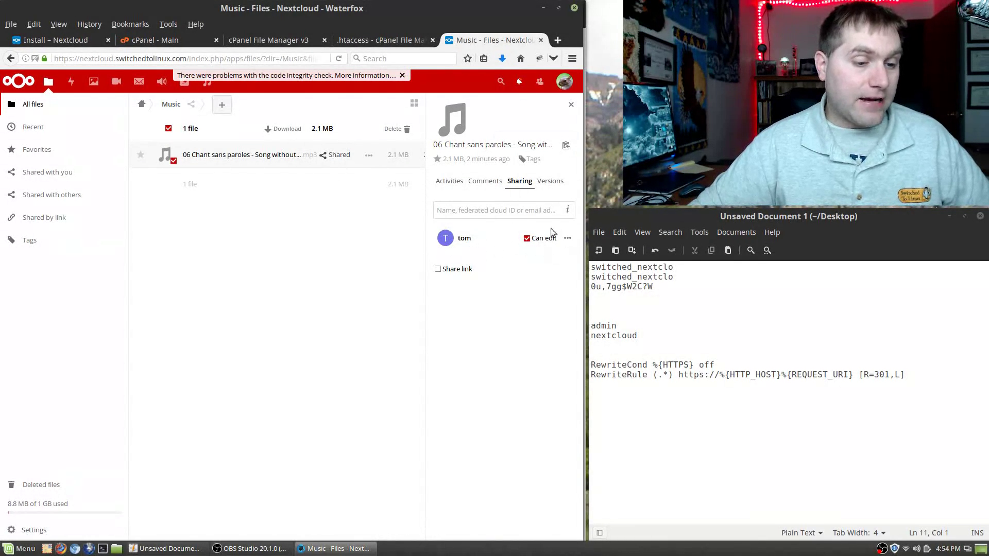
{"action": "left_click", "coordinate": [568, 238]}
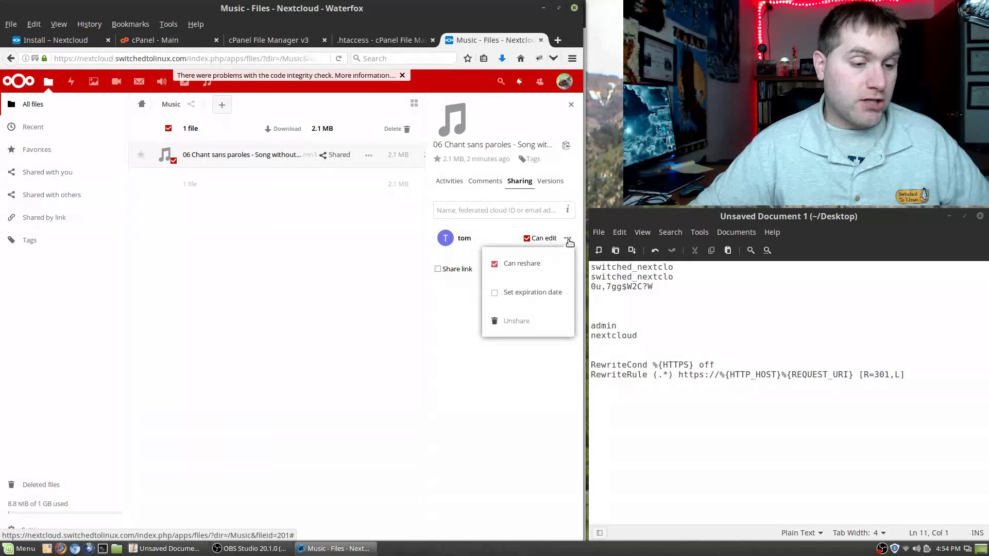
{"action": "left_click", "coordinate": [528, 320]}
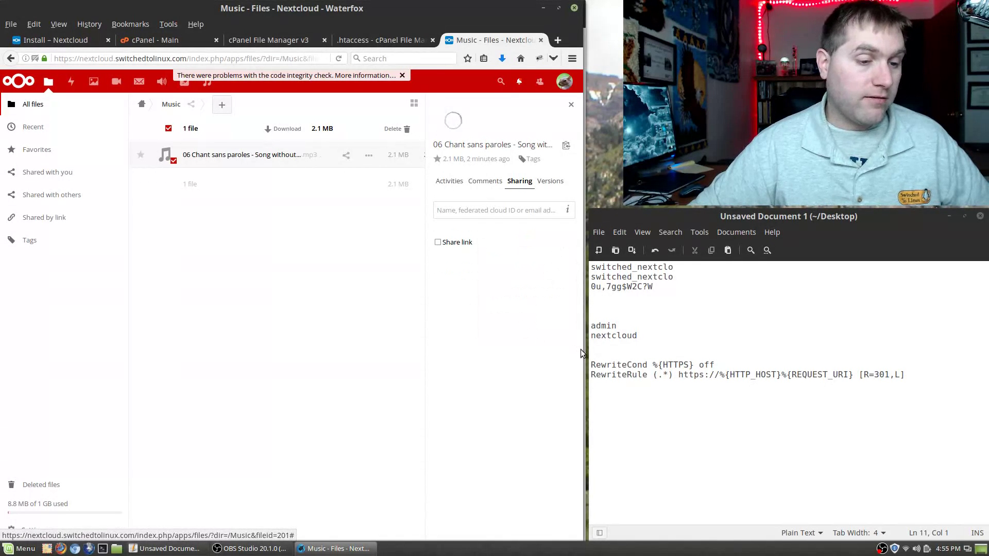